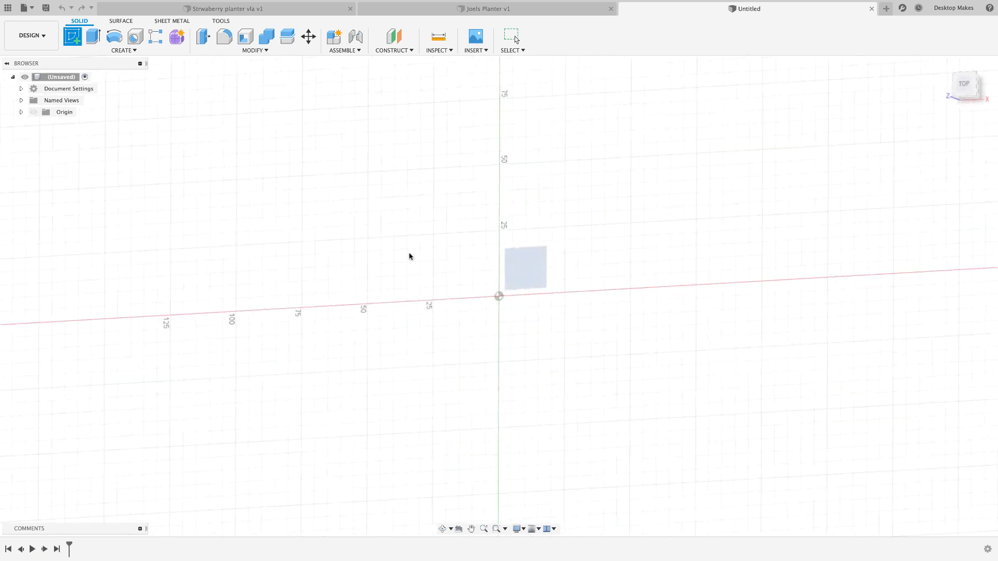
Draw a center diameter circle of 50 mm diameter centred on the origin
{"action": "left_click", "coordinate": [102, 51]}
{"action": "mouse_move", "coordinate": [92, 76]}
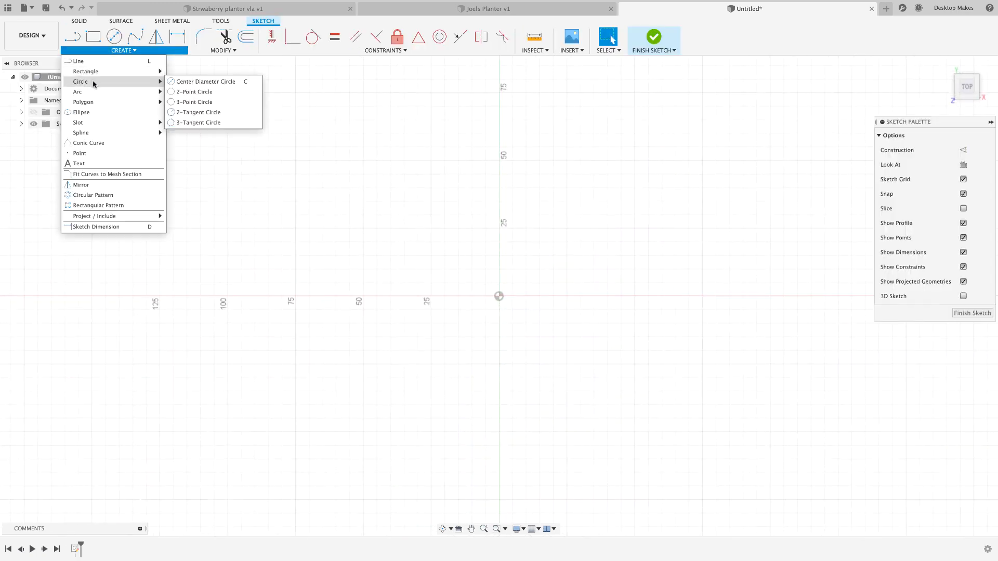
{"action": "left_click", "coordinate": [202, 83]}
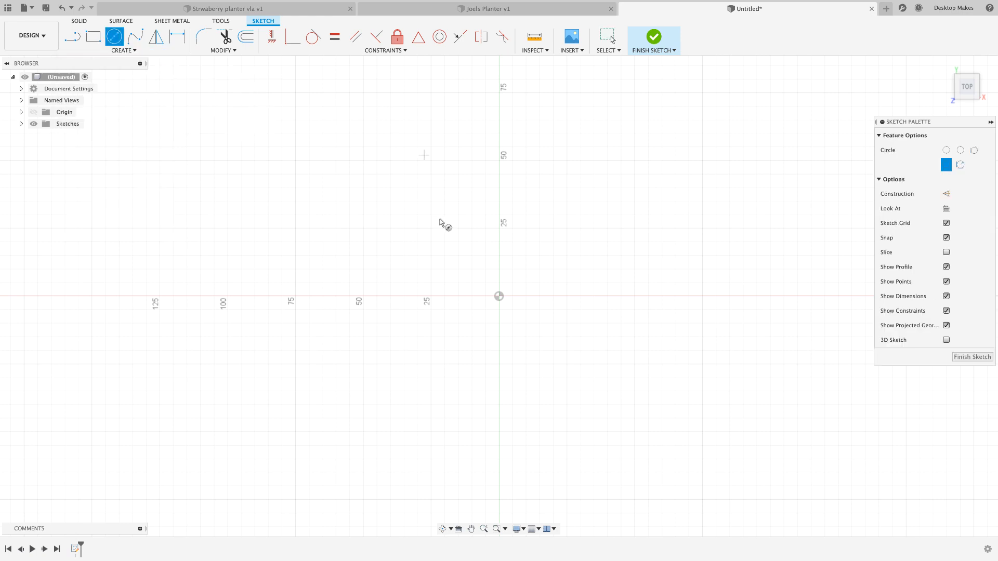
{"action": "left_click", "coordinate": [499, 297]}
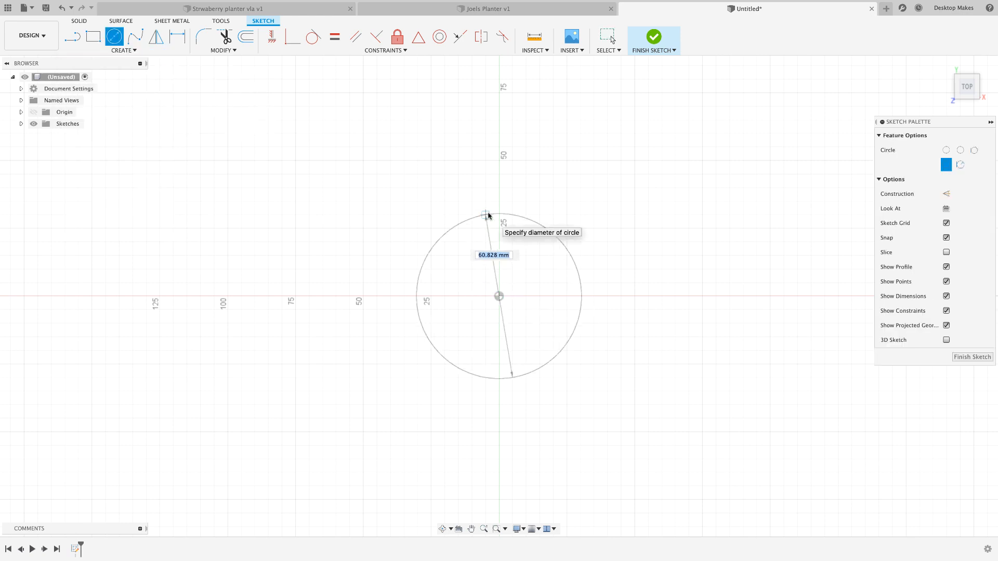
{"action": "type", "text": "50"}
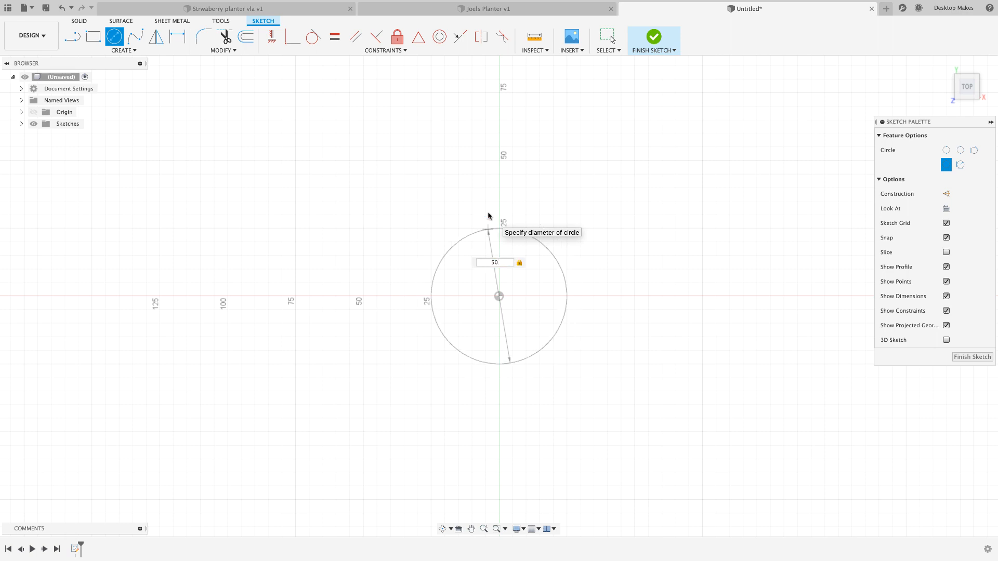
{"action": "key", "text": "Return"}
Draw a 30 mm vertical line upward from the circle's center, extending past its edge
{"action": "middle_click_drag", "start_coordinate": [479, 216], "coordinate": [414, 232]}
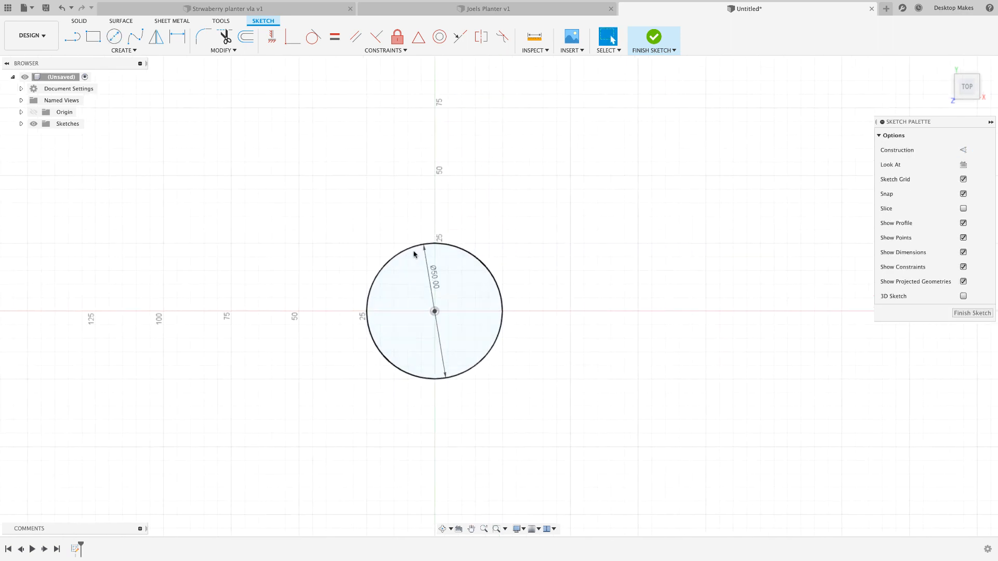
{"action": "scroll", "coordinate": [414, 253], "scroll_direction": "up", "scroll_amount": 2}
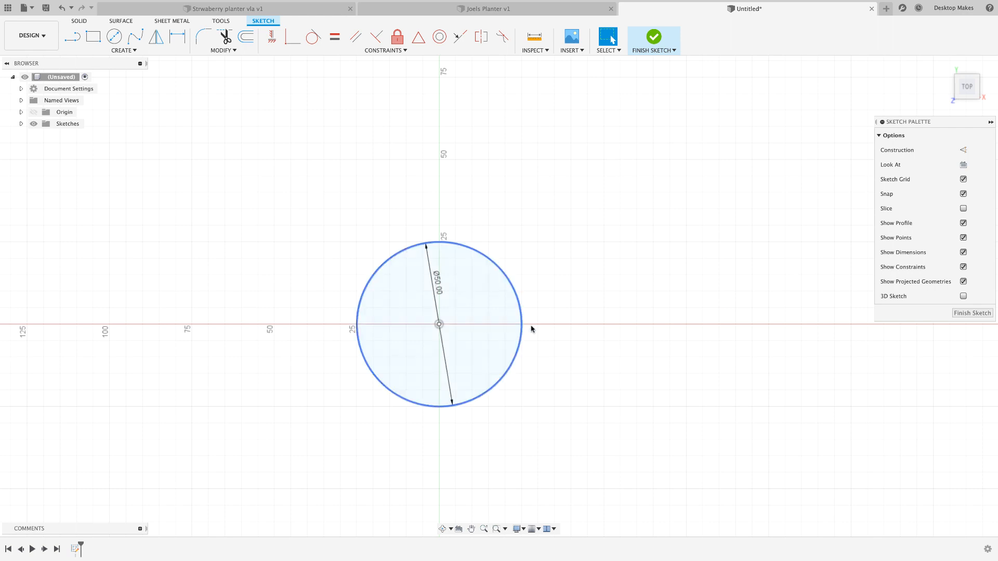
{"action": "left_click", "coordinate": [133, 52]}
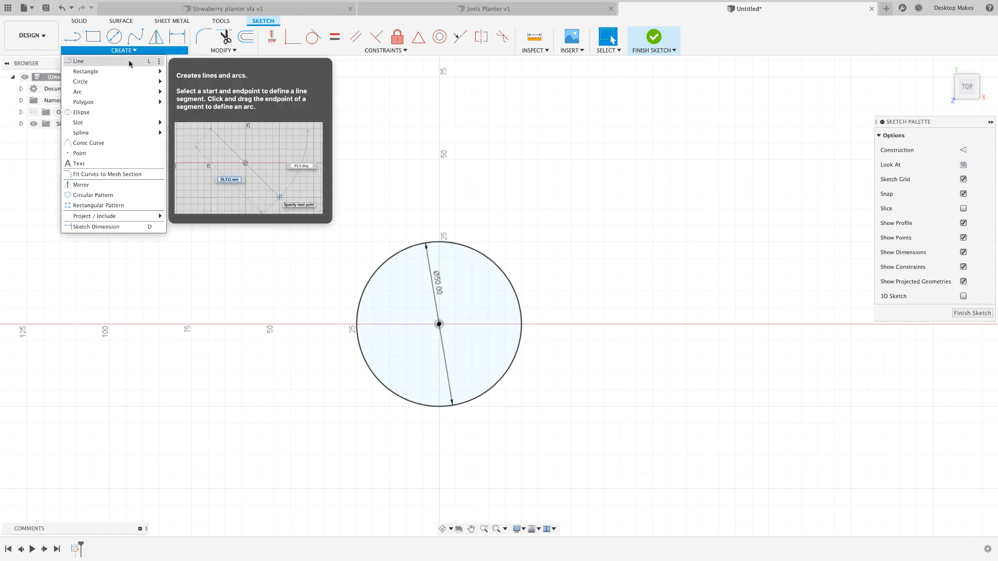
{"action": "left_click", "coordinate": [130, 62]}
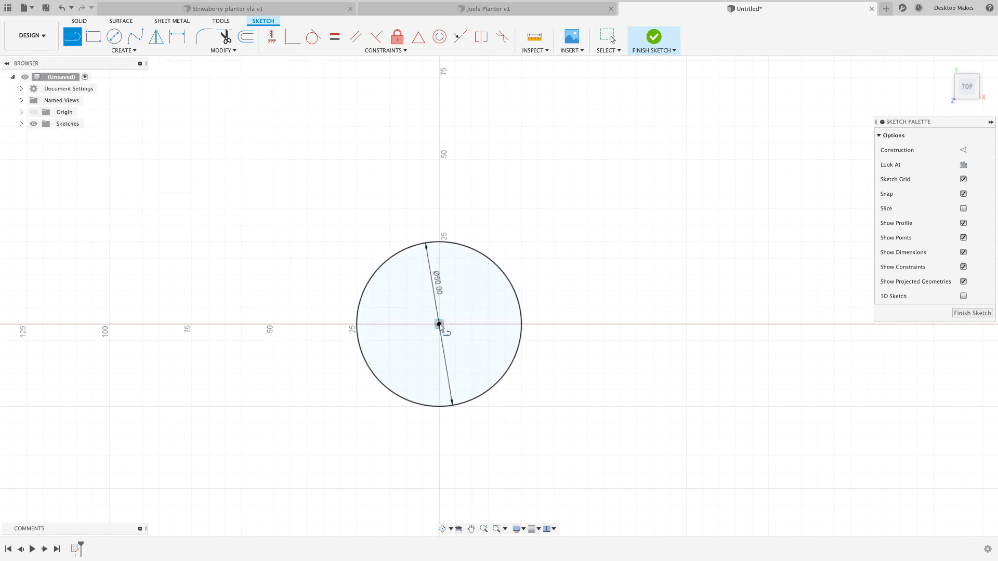
{"action": "left_click", "coordinate": [438, 324]}
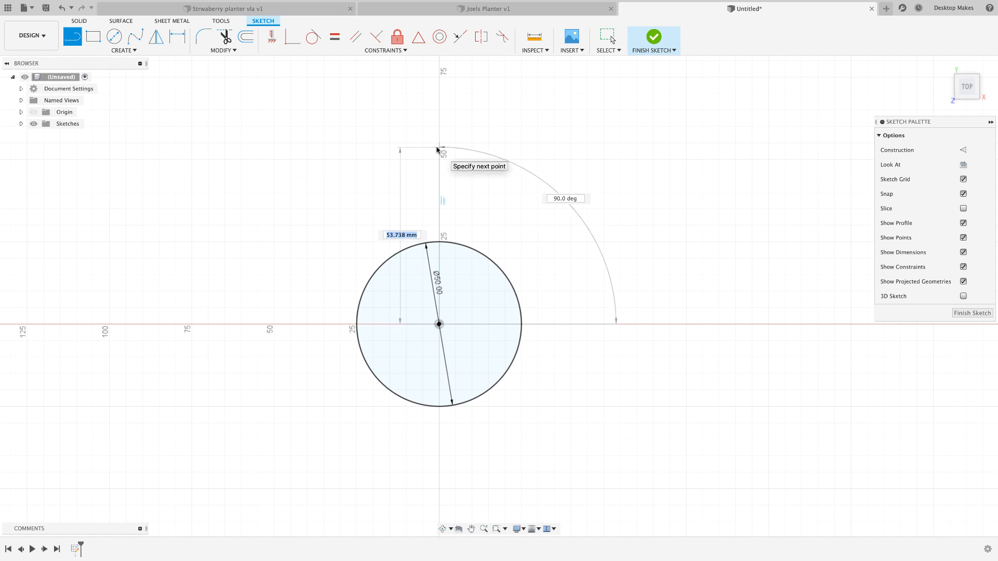
{"action": "type", "text": "30"}
{"action": "key", "text": "Return"}
{"action": "key", "text": "Escape"}
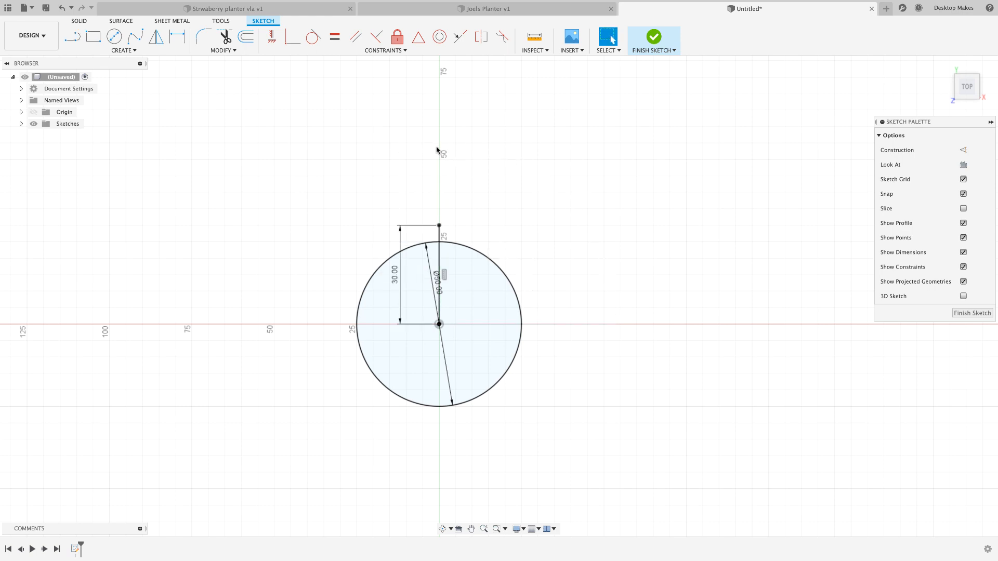
Draw a 30 mm horizontal line along the positive X axis from the circle's center and reposition its dimension below the line
{"action": "scroll", "coordinate": [448, 285], "scroll_direction": "up", "scroll_amount": 3}
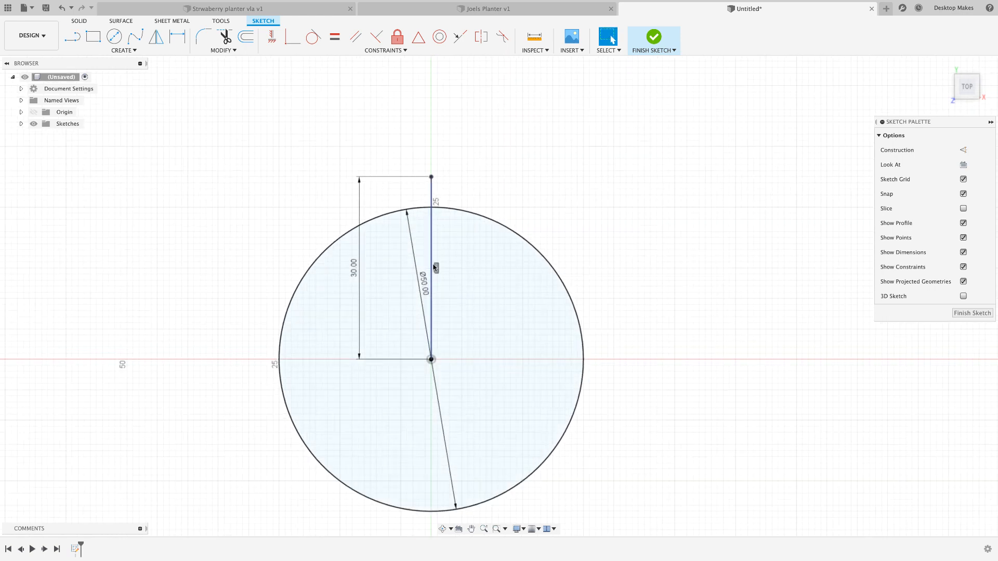
{"action": "right_click", "coordinate": [706, 271]}
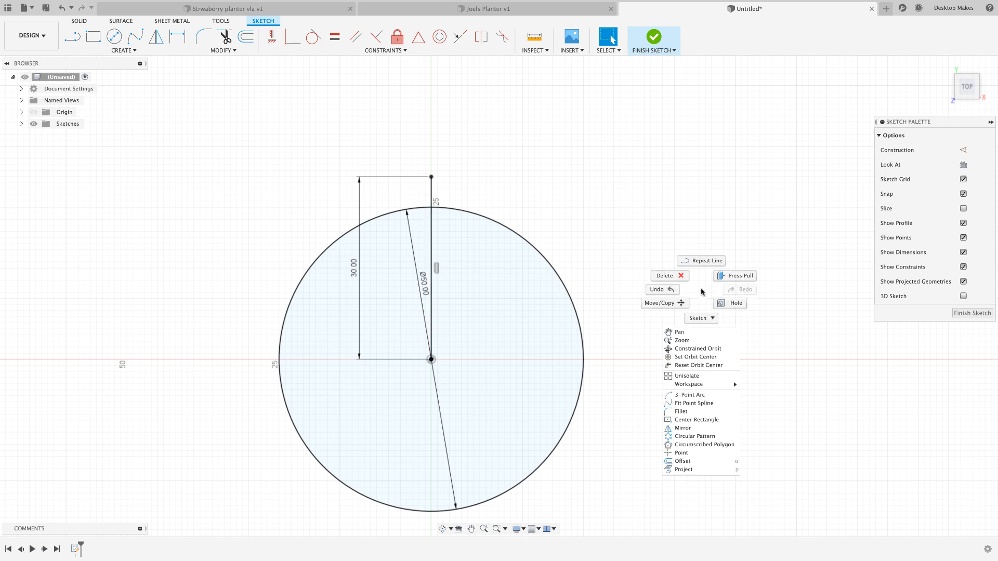
{"action": "left_click", "coordinate": [705, 261]}
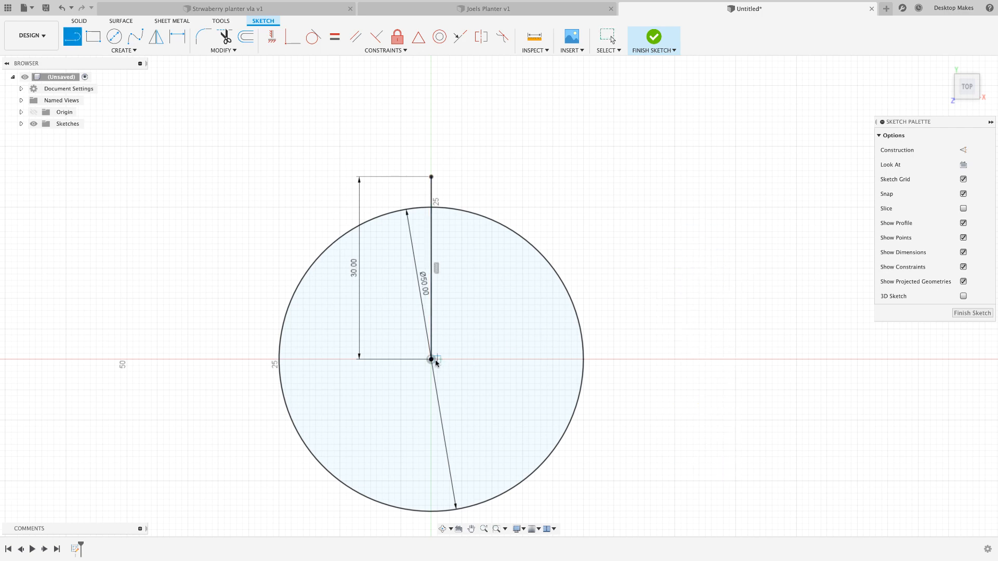
{"action": "left_click", "coordinate": [432, 359]}
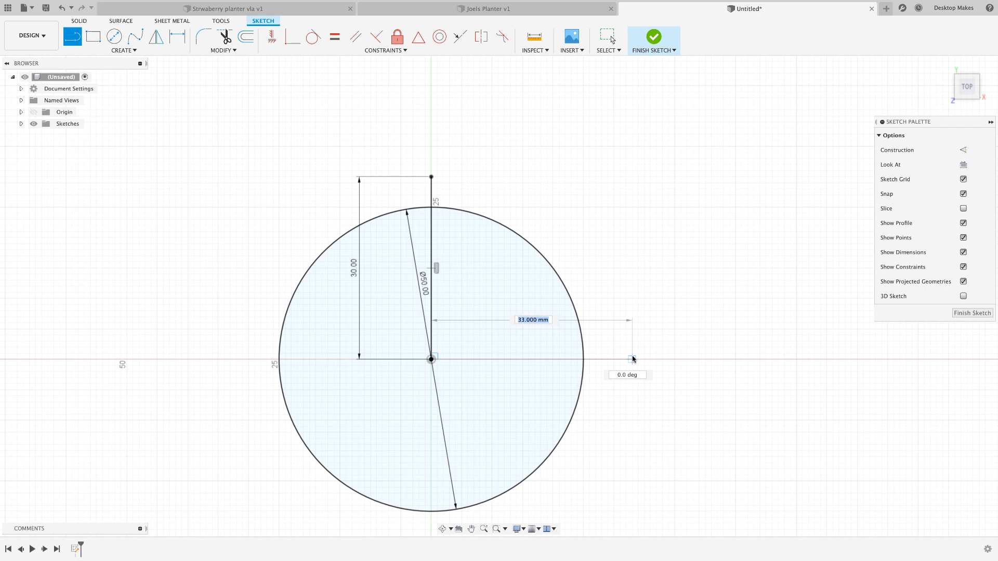
{"action": "type", "text": "30"}
{"action": "key", "text": "Return"}
{"action": "key", "text": "Escape"}
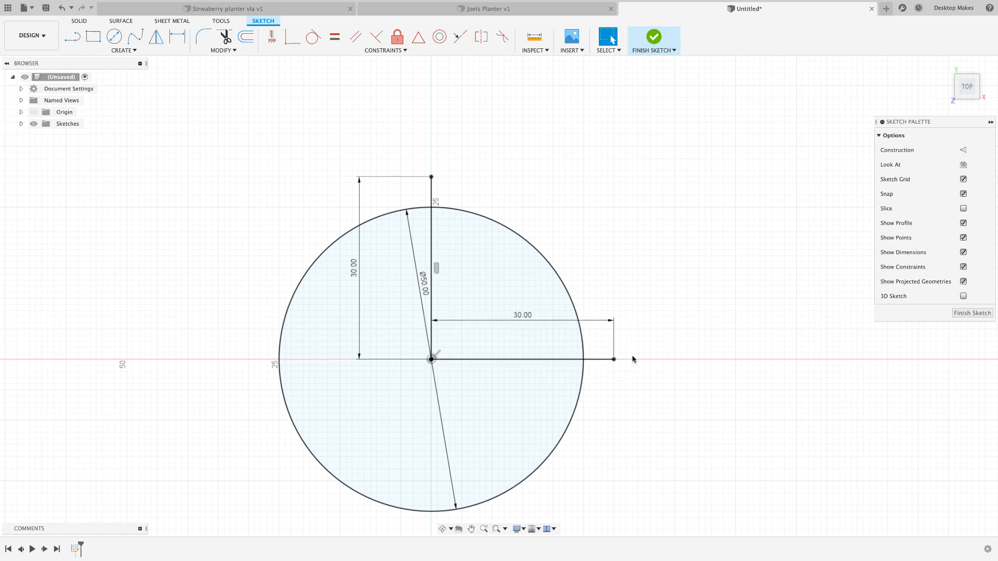
{"action": "left_click_drag", "start_coordinate": [522, 316], "coordinate": [523, 381]}
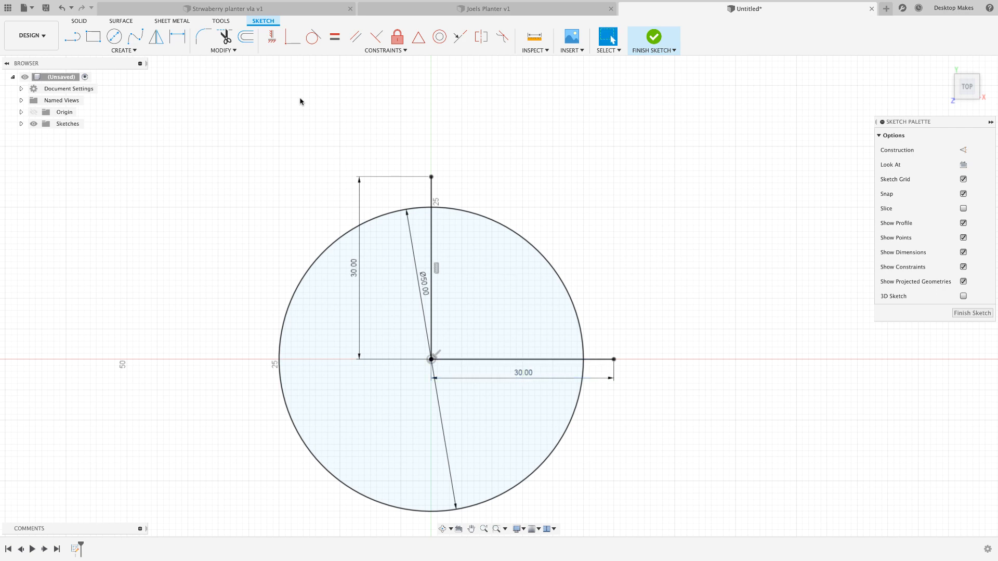
Draw an outward-bulging 3-point arc of about 21.5 mm radius connecting the outer ends of the vertical and horizontal lines
{"action": "left_click", "coordinate": [120, 50]}
{"action": "mouse_move", "coordinate": [105, 92]}
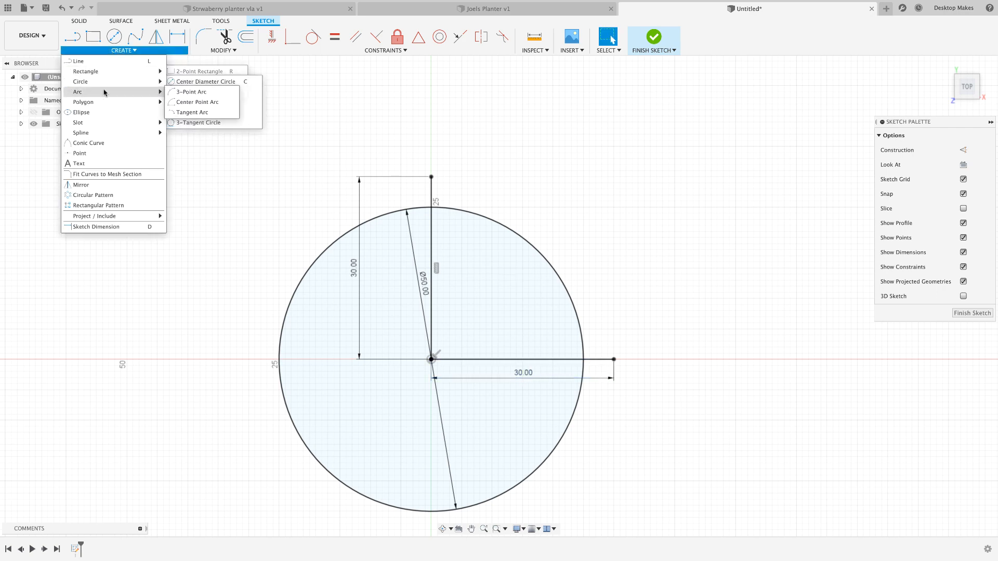
{"action": "left_click", "coordinate": [201, 93]}
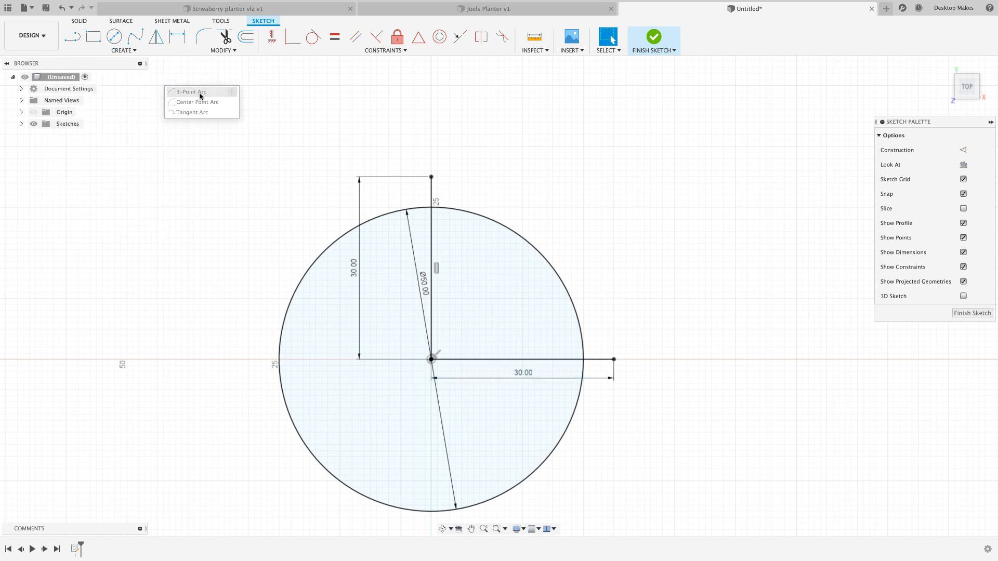
{"action": "left_click", "coordinate": [431, 178]}
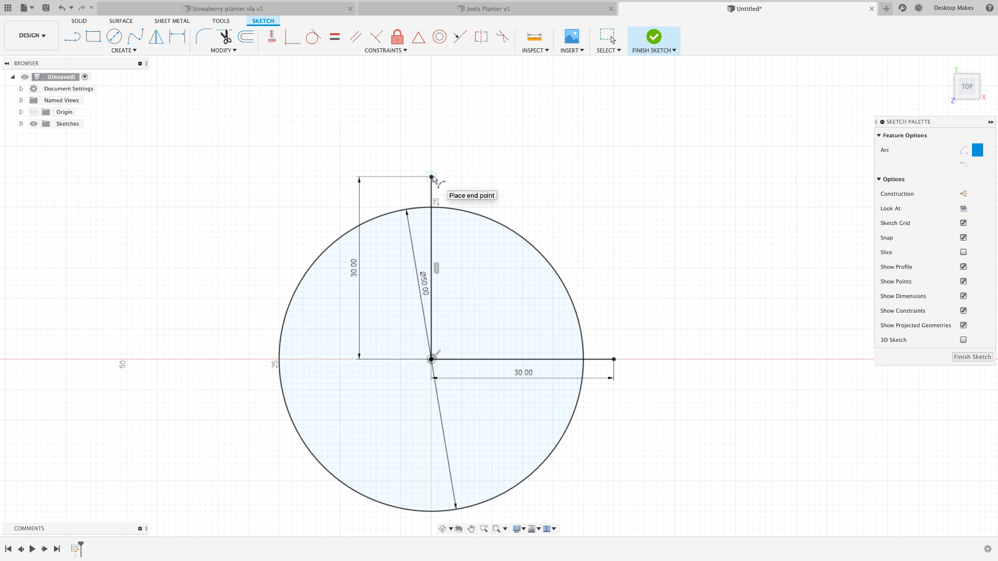
{"action": "left_click", "coordinate": [614, 359]}
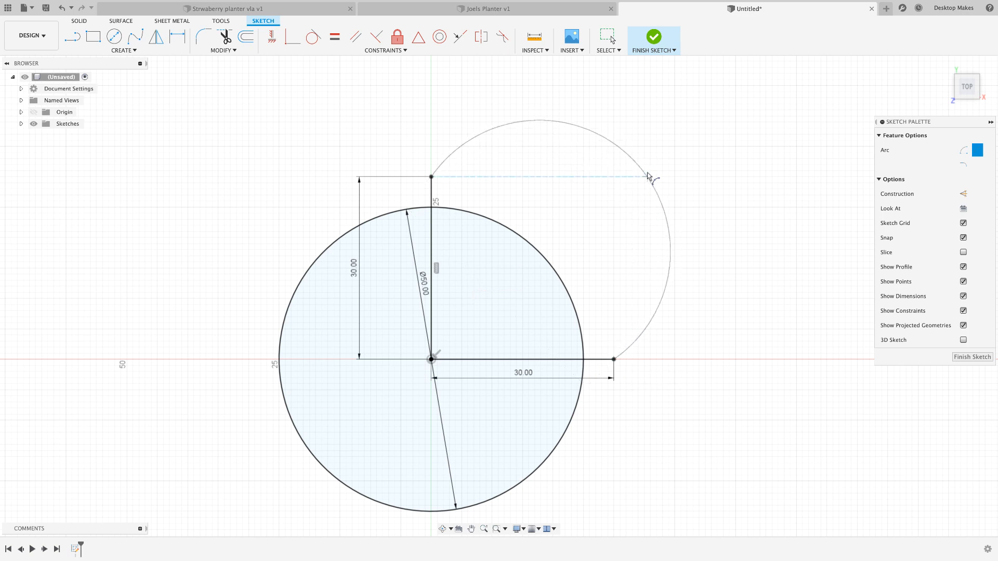
{"action": "left_click", "coordinate": [642, 182]}
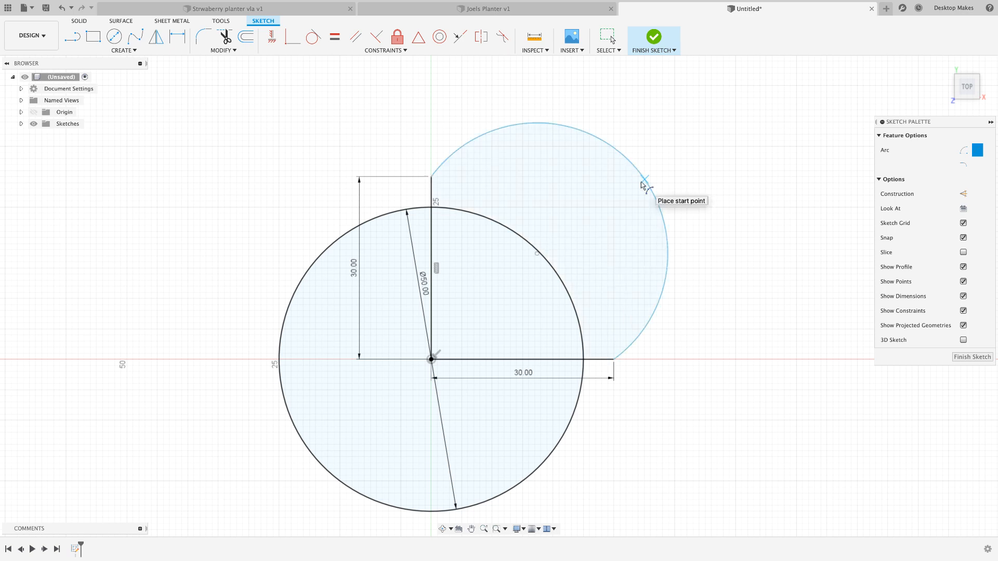
Dimension the arc with a radius of 25 mm and finish the sketch
{"action": "key", "text": "d"}
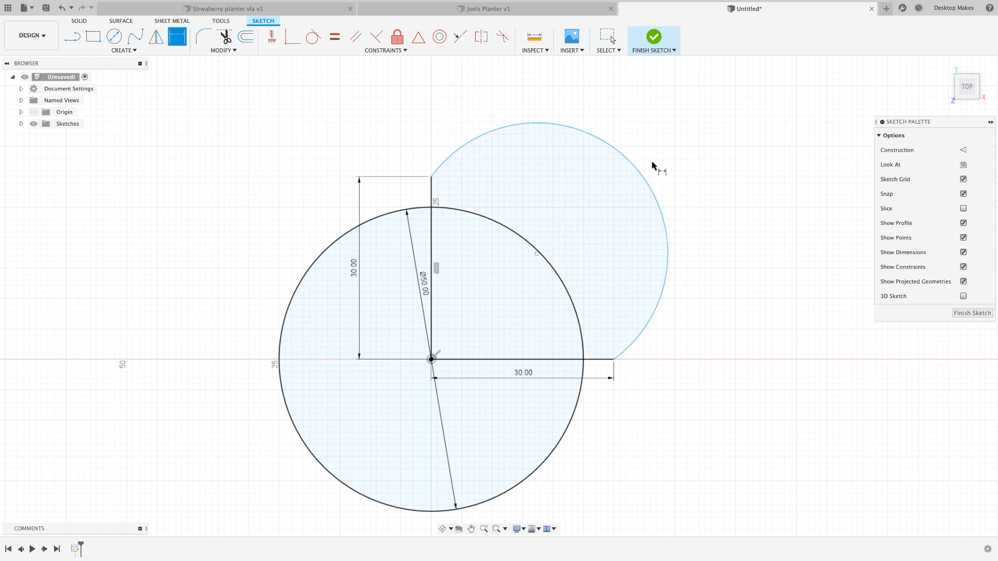
{"action": "left_click", "coordinate": [644, 173]}
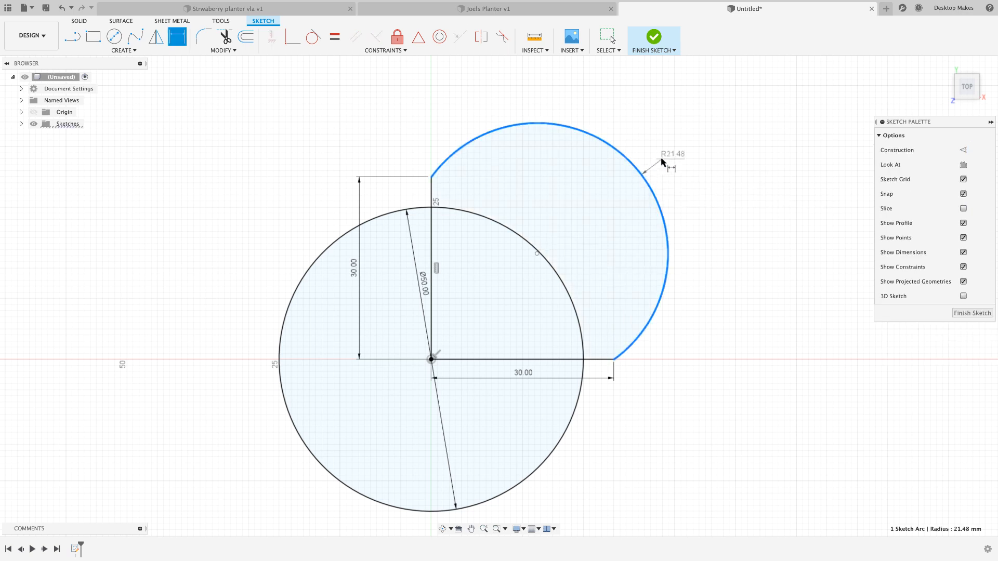
{"action": "left_click", "coordinate": [661, 161]}
{"action": "type", "text": "25"}
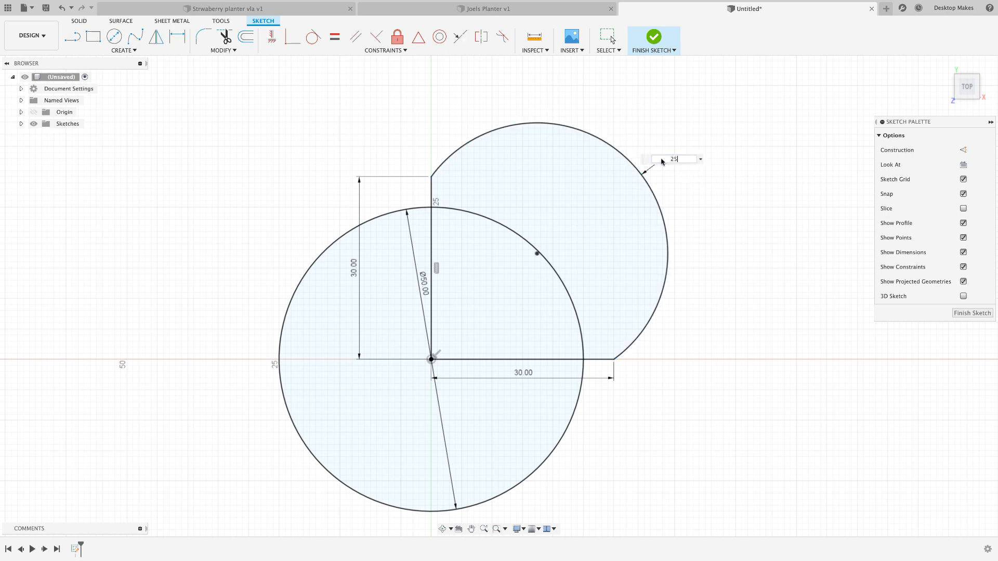
{"action": "key", "text": "Return"}
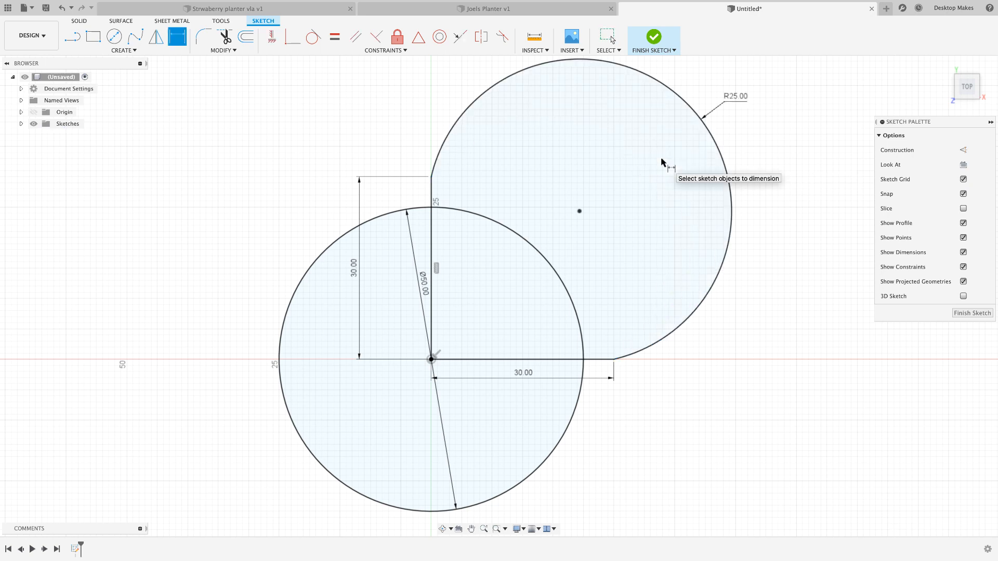
{"action": "scroll", "coordinate": [662, 162], "scroll_direction": "down", "scroll_amount": 1}
{"action": "middle_click_drag", "start_coordinate": [660, 196], "coordinate": [615, 255]}
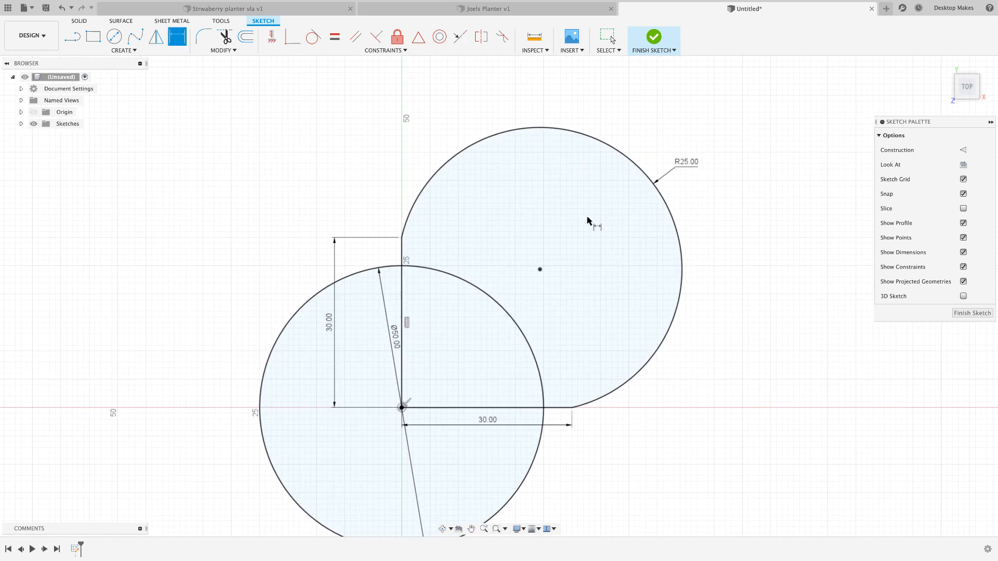
{"action": "left_click", "coordinate": [653, 42]}
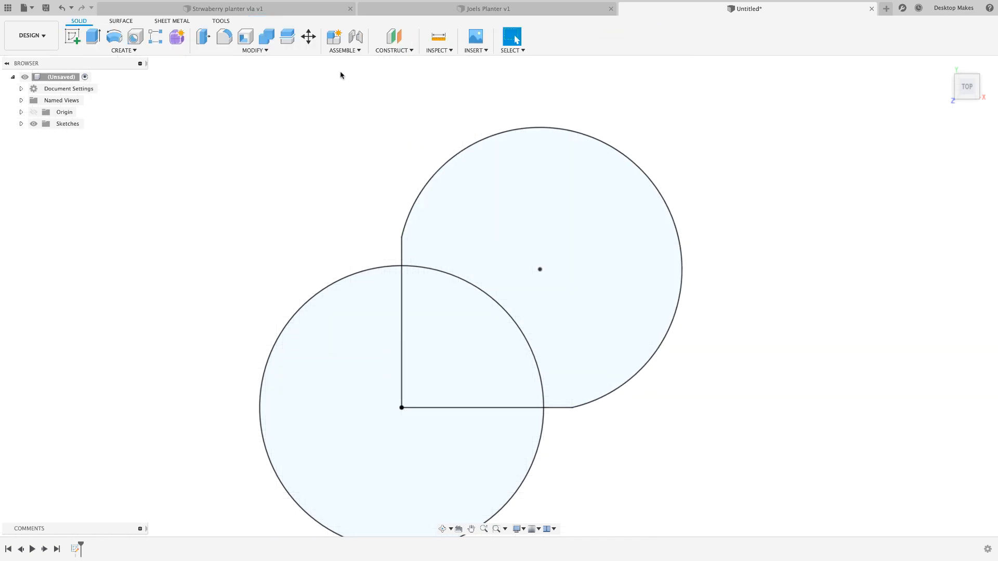
Create an offset construction plane 150 mm above the XY plane
{"action": "left_click", "coordinate": [388, 51]}
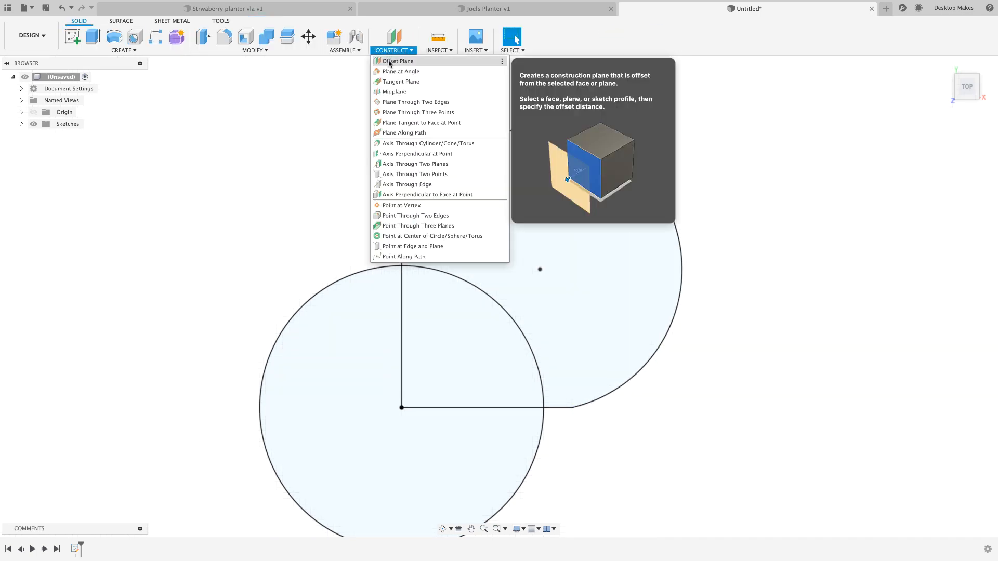
{"action": "left_click", "coordinate": [388, 62]}
{"action": "middle_click_drag", "start_coordinate": [602, 415], "coordinate": [638, 333], "text": "shift"}
{"action": "left_click", "coordinate": [430, 359]}
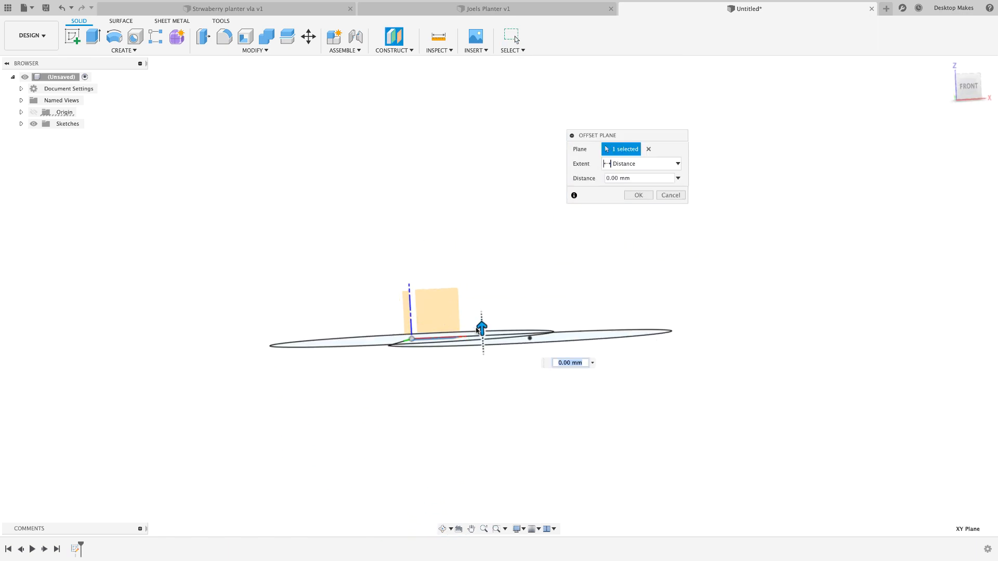
{"action": "left_click_drag", "start_coordinate": [482, 330], "coordinate": [513, 116]}
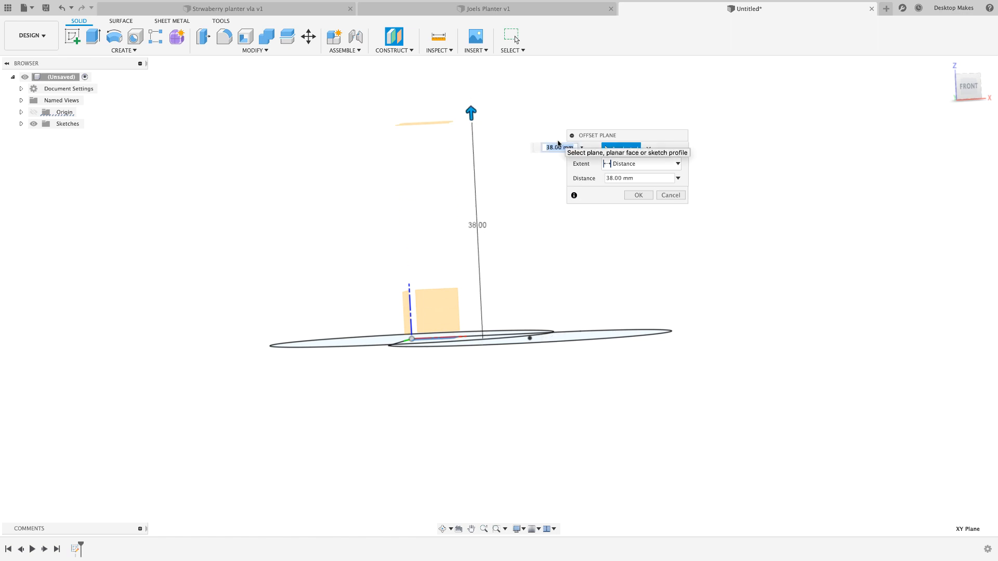
{"action": "type", "text": "150"}
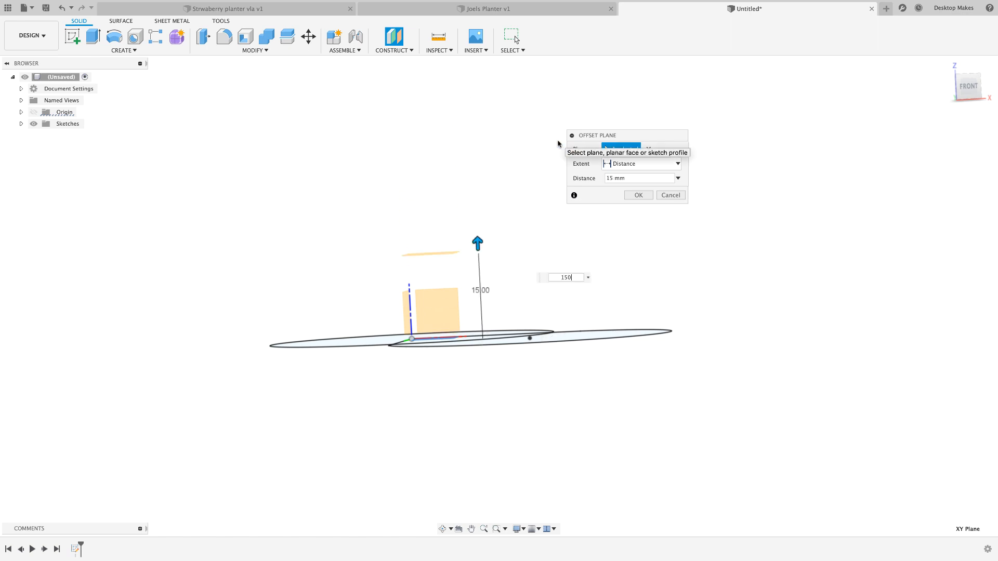
{"action": "key", "text": "Return"}
Start a new sketch on the offset construction plane above the base sketch
{"action": "middle_click_drag", "start_coordinate": [553, 191], "coordinate": [523, 372]}
{"action": "scroll", "coordinate": [528, 333], "scroll_direction": "down", "scroll_amount": 4}
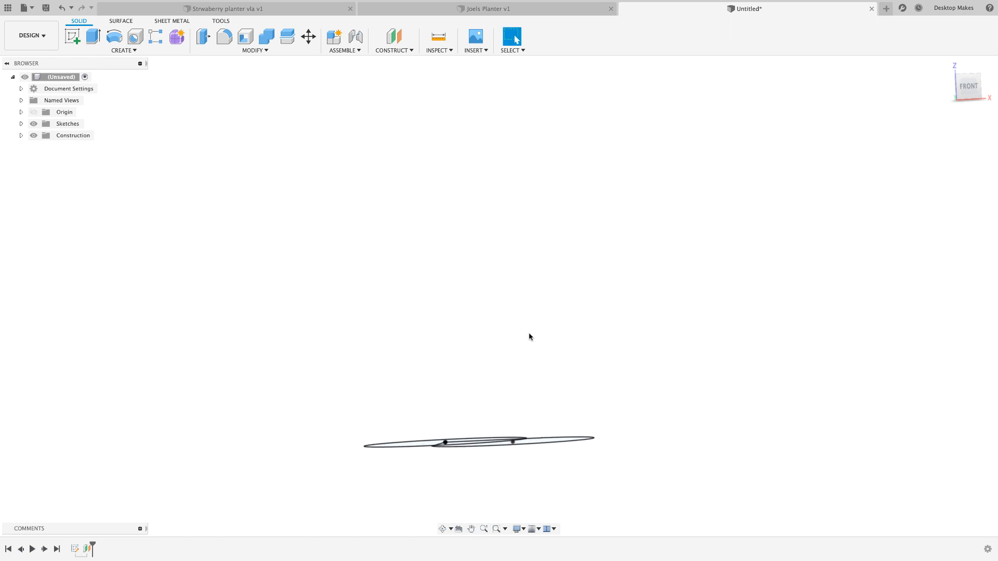
{"action": "scroll", "coordinate": [529, 335], "scroll_direction": "down", "scroll_amount": 3}
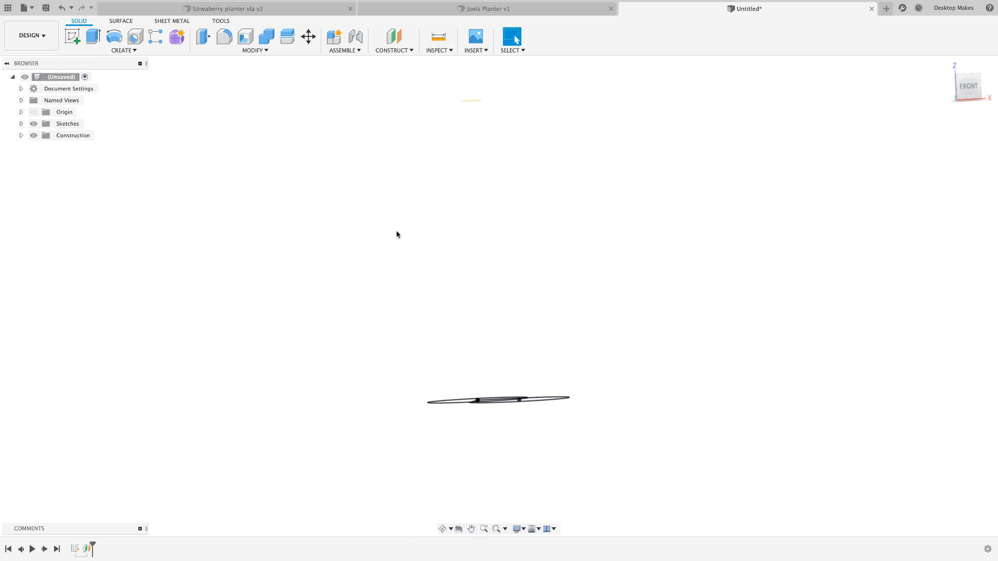
{"action": "middle_click_drag", "start_coordinate": [397, 235], "coordinate": [417, 281], "text": "shift"}
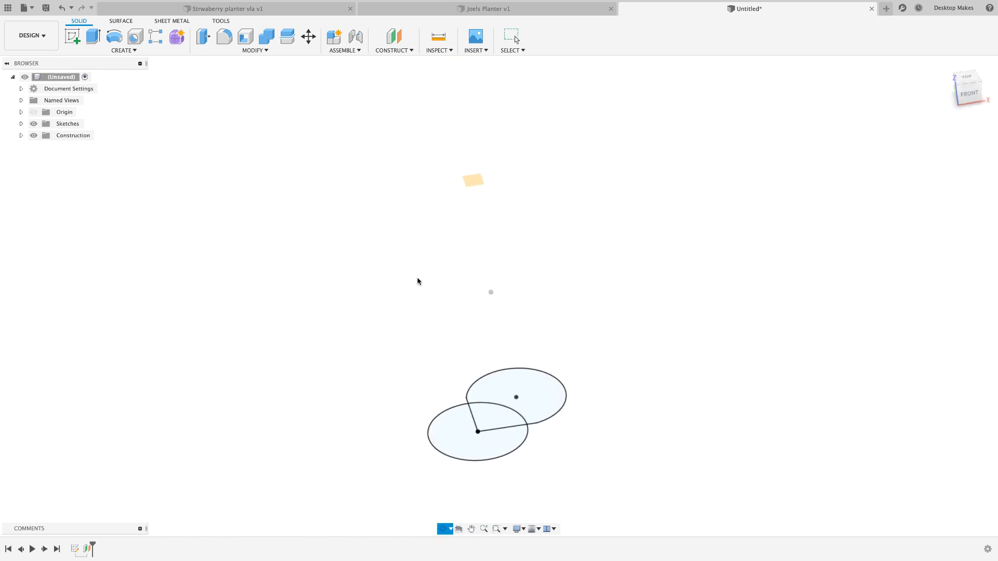
{"action": "left_click", "coordinate": [476, 183]}
{"action": "left_click", "coordinate": [72, 36]}
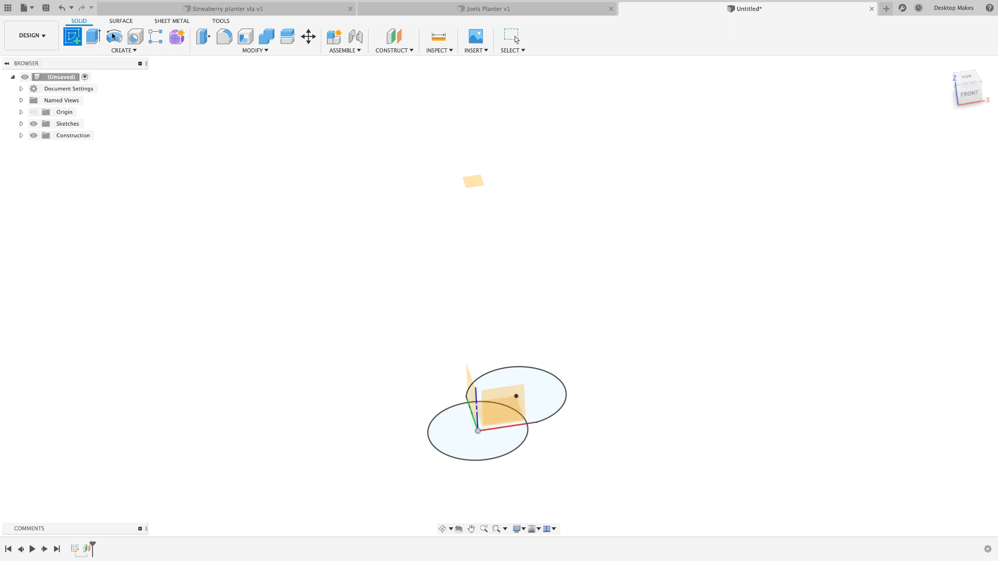
{"action": "left_click", "coordinate": [468, 184]}
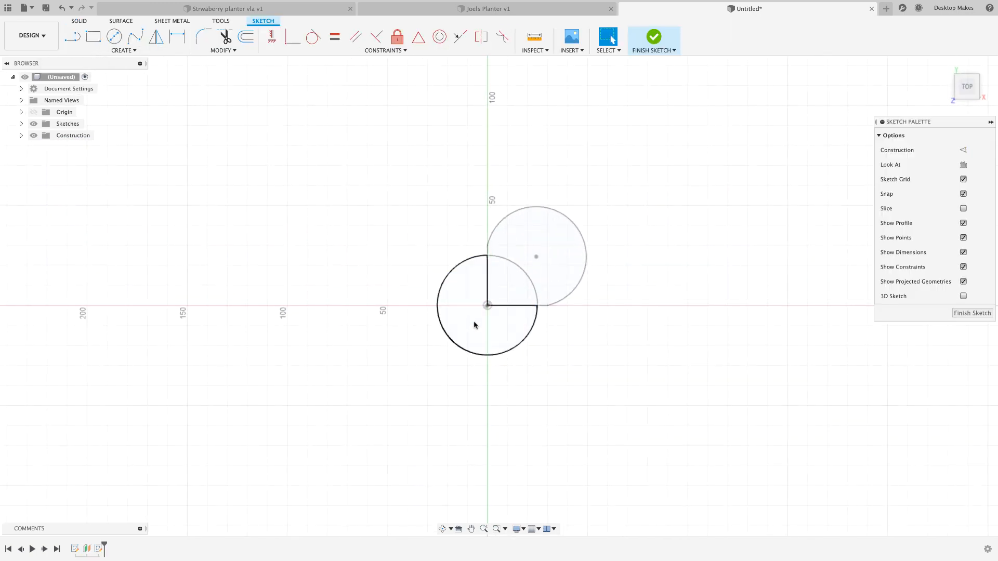
Project the base sketch's 25 mm radius circle into the new sketch with the projection link kept on
{"action": "scroll", "coordinate": [475, 325], "scroll_direction": "up", "scroll_amount": 4}
{"action": "middle_click_drag", "start_coordinate": [606, 312], "coordinate": [540, 320]}
{"action": "scroll", "coordinate": [540, 320], "scroll_direction": "up", "scroll_amount": 1}
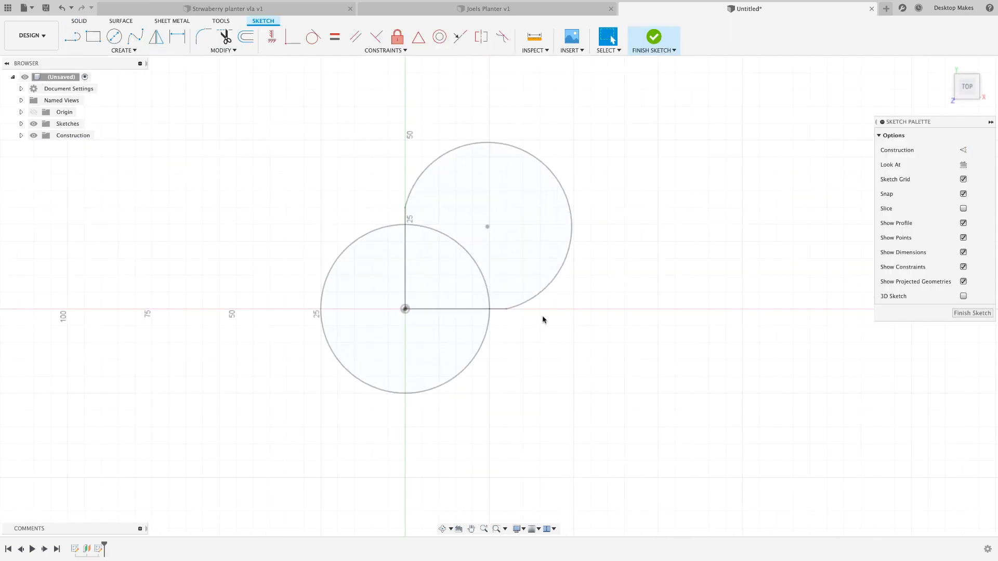
{"action": "left_click", "coordinate": [462, 370]}
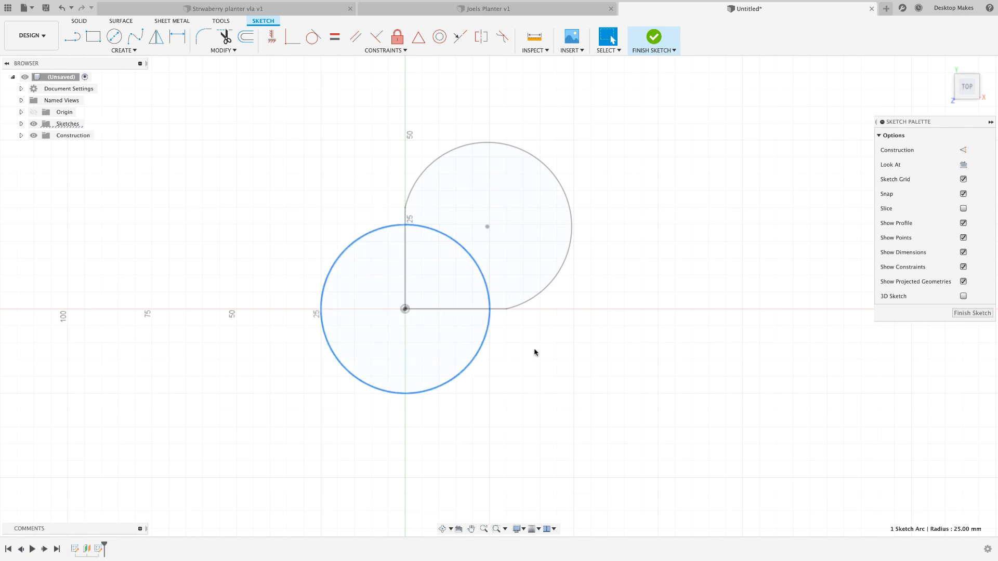
{"action": "left_click", "coordinate": [576, 395]}
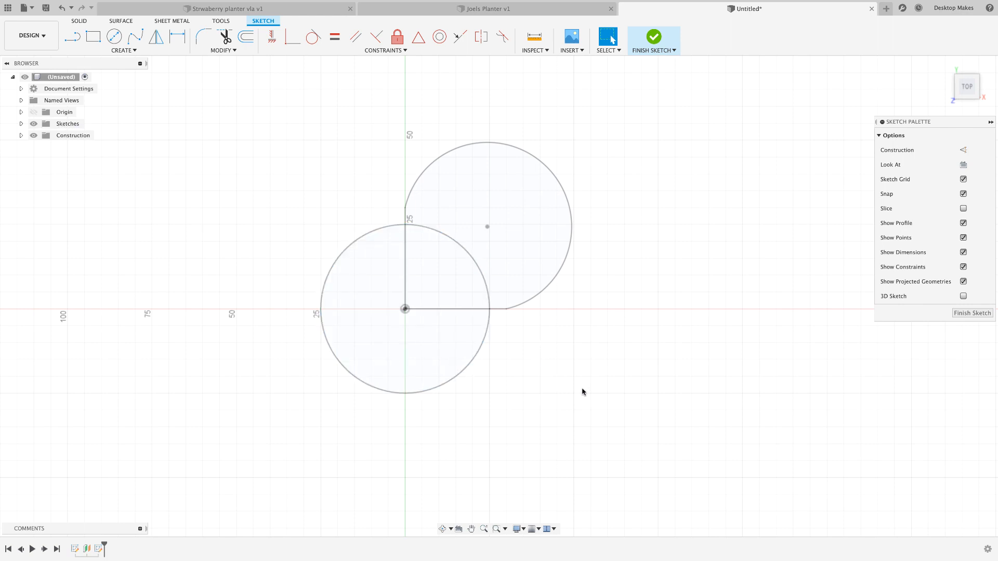
{"action": "key", "text": "p"}
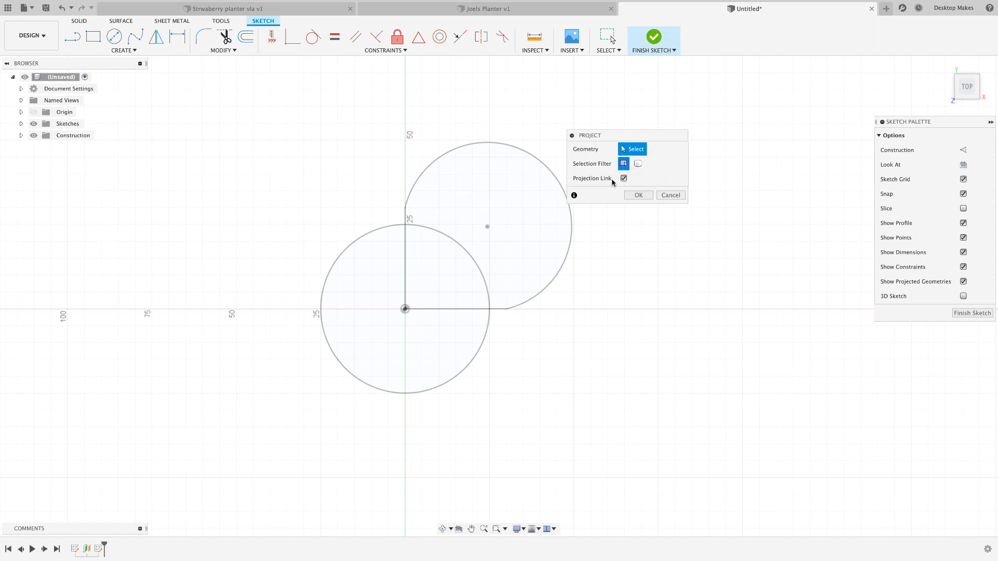
{"action": "left_click", "coordinate": [379, 230]}
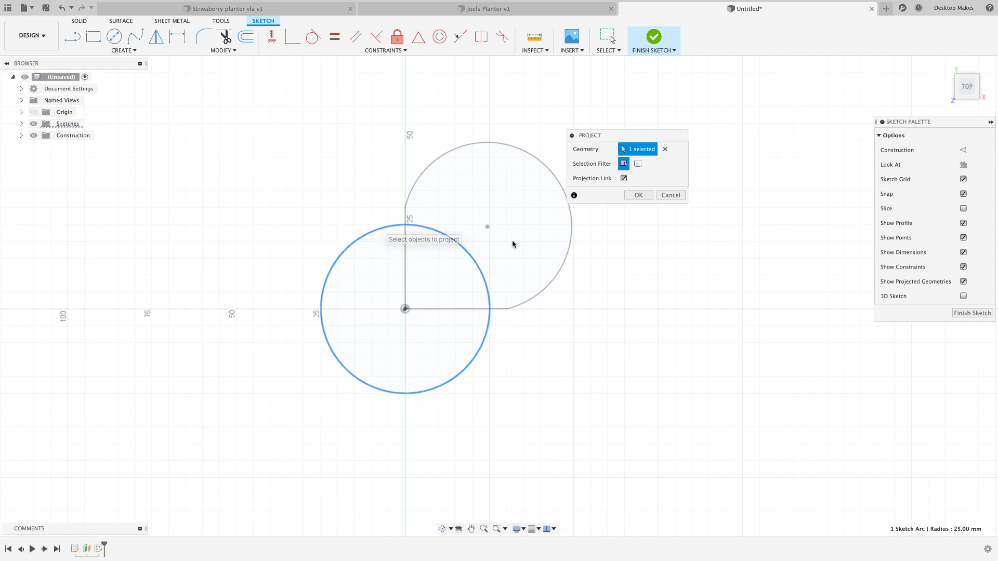
{"action": "left_click", "coordinate": [631, 197]}
Draw a 60 mm vertical line along the positive Y axis from the projected circle's center
{"action": "mouse_move", "coordinate": [555, 375]}
{"action": "middle_mouse_down", "text": "shift"}
{"action": "mouse_move", "coordinate": [575, 298]}
{"action": "mouse_move", "coordinate": [520, 396]}
{"action": "mouse_move", "coordinate": [486, 423]}
{"action": "middle_mouse_up", "text": "shift"}
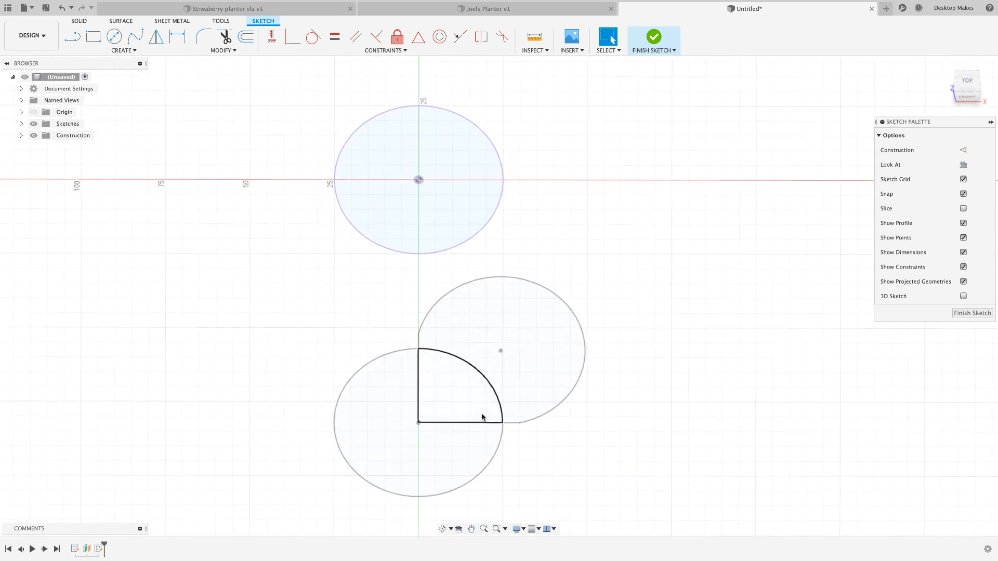
{"action": "mouse_move", "coordinate": [457, 203]}
{"action": "middle_mouse_down", "text": "shift"}
{"action": "mouse_move", "coordinate": [486, 212]}
{"action": "mouse_move", "coordinate": [468, 195]}
{"action": "mouse_move", "coordinate": [461, 238]}
{"action": "middle_mouse_up", "text": "shift"}
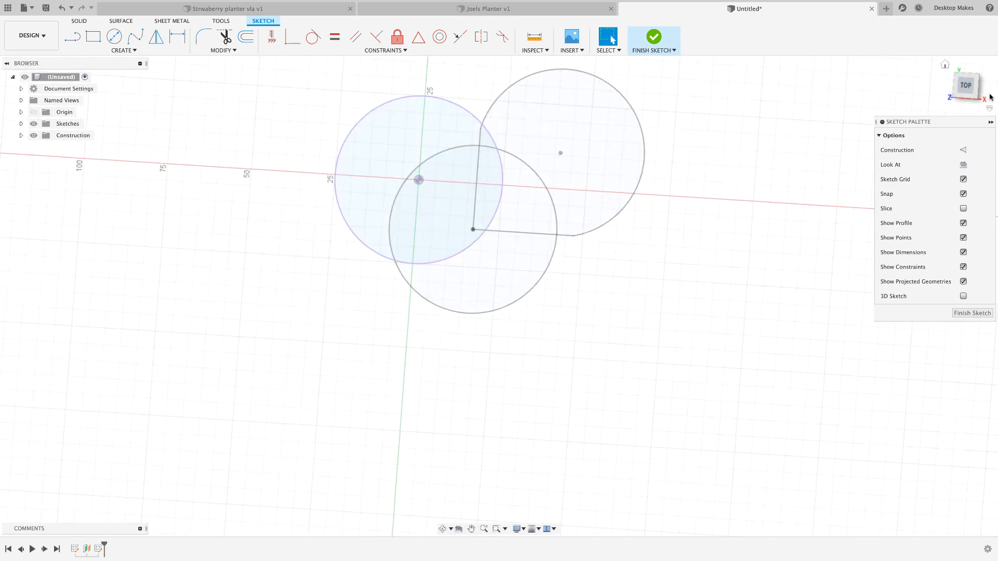
{"action": "left_click", "coordinate": [959, 85]}
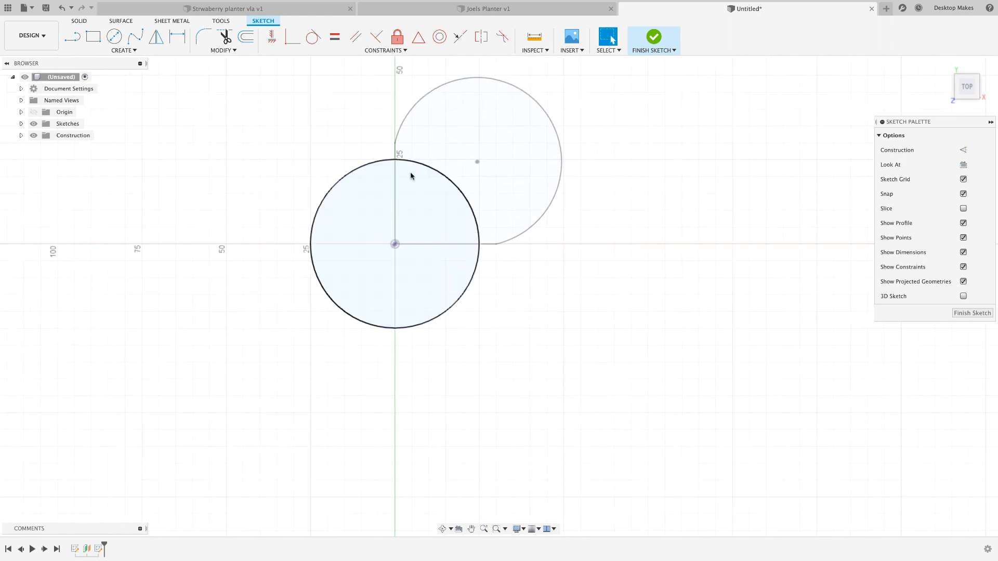
{"action": "middle_click_drag", "start_coordinate": [411, 175], "coordinate": [410, 261]}
{"action": "scroll", "coordinate": [410, 261], "scroll_direction": "down", "scroll_amount": 3}
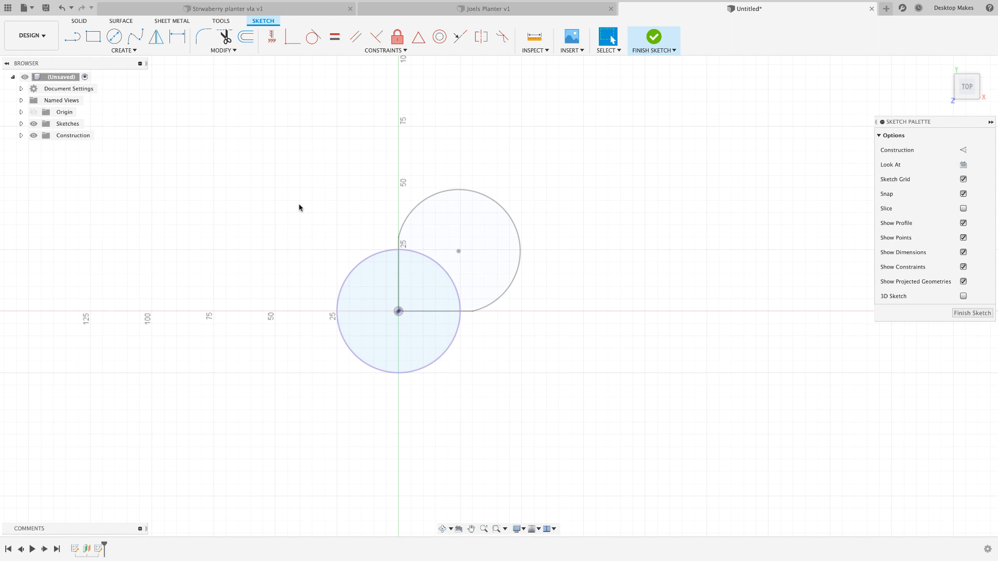
{"action": "key", "text": "l"}
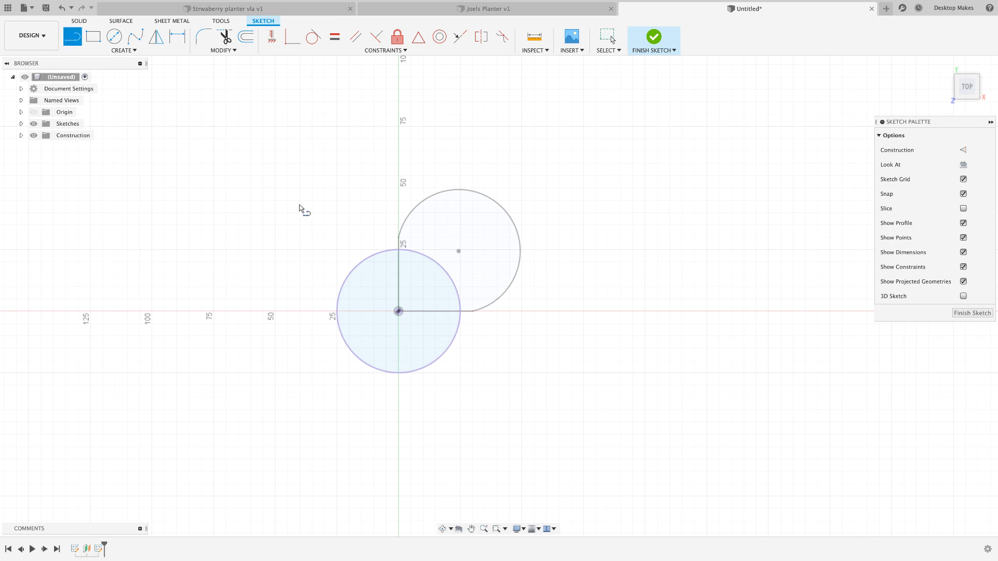
{"action": "left_click", "coordinate": [399, 312]}
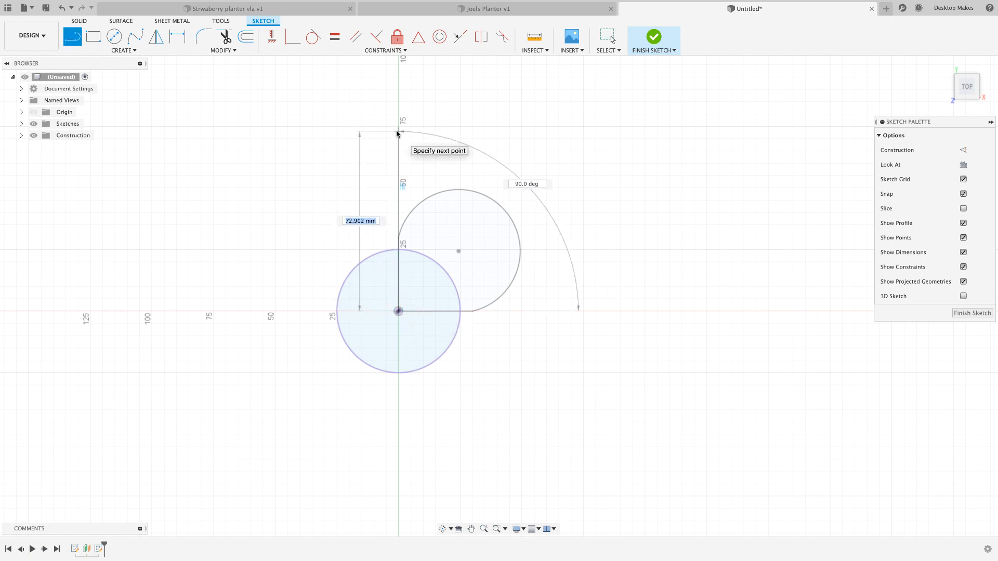
{"action": "type", "text": "60"}
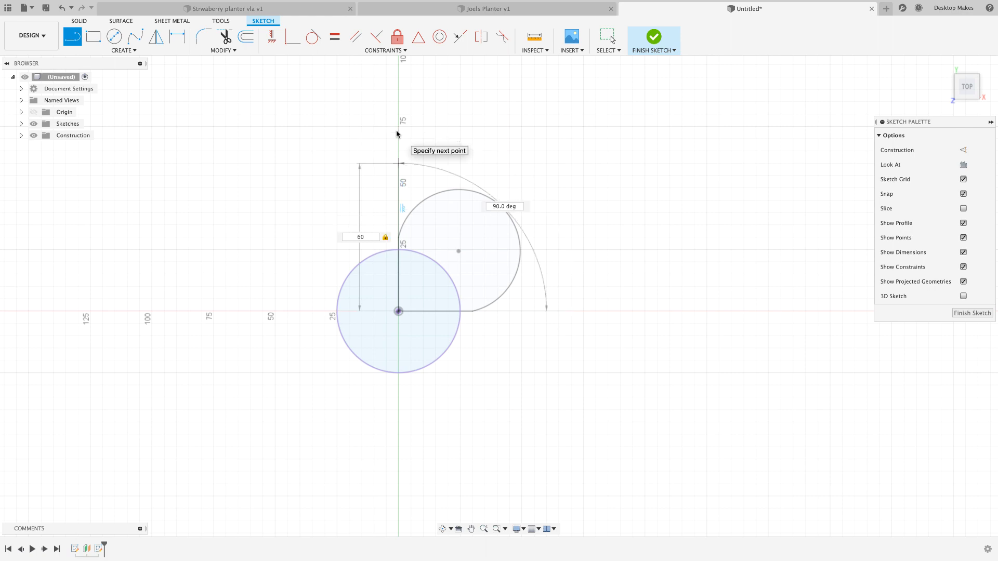
{"action": "key", "text": "Return"}
{"action": "key", "text": "Escape"}
Draw a 60 mm horizontal line along the positive X axis from the circle's center and reposition its dimension below the line
{"action": "key", "text": "l"}
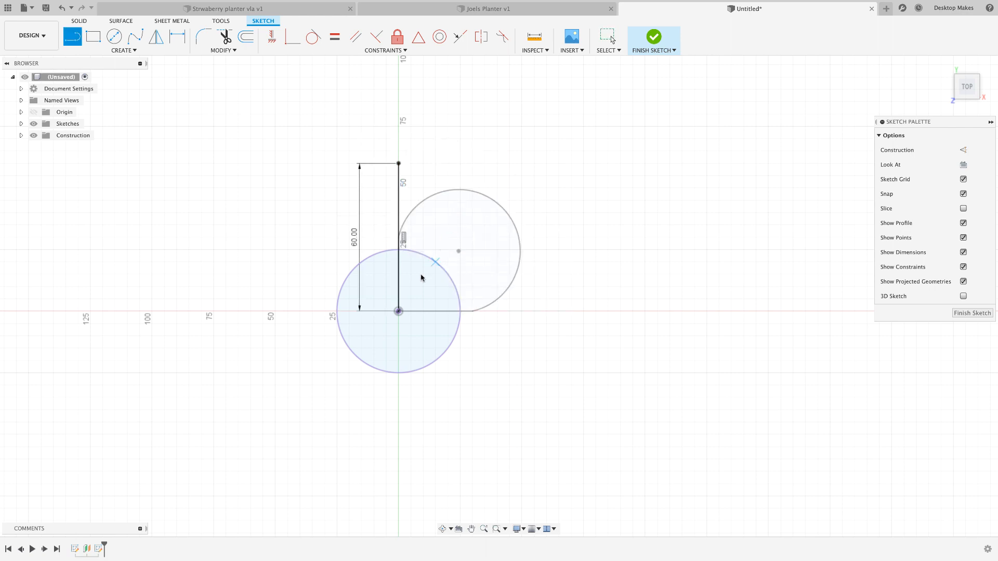
{"action": "left_click", "coordinate": [399, 312]}
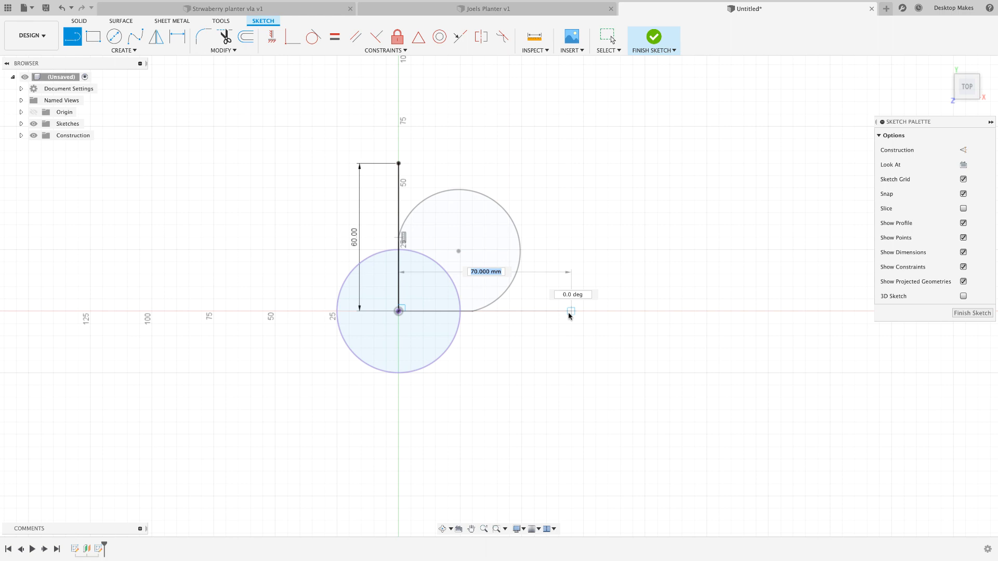
{"action": "type", "text": "60"}
{"action": "key", "text": "Return"}
{"action": "key", "text": "Escape"}
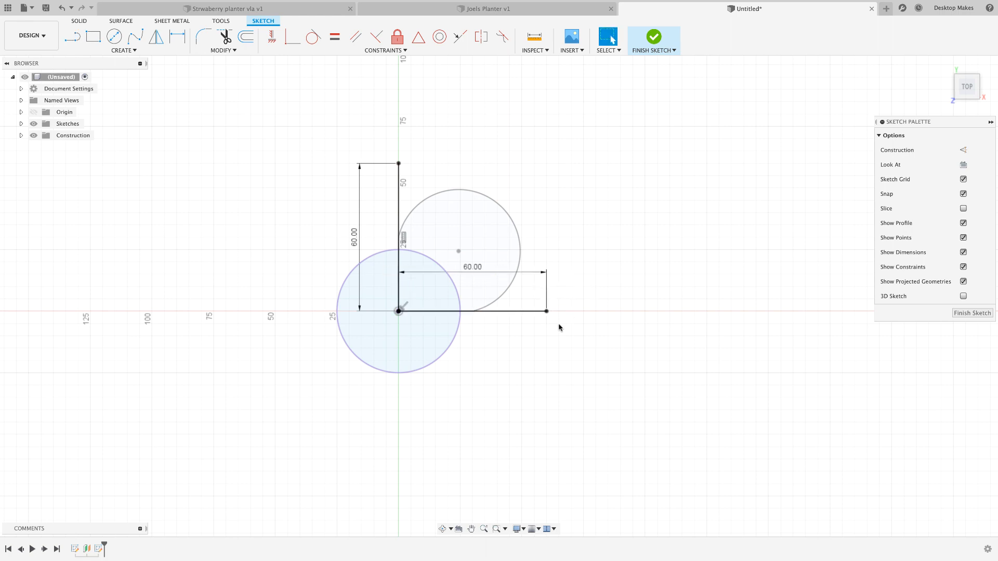
{"action": "left_click_drag", "start_coordinate": [473, 266], "coordinate": [492, 336]}
Draw an outward-bulging 3-point arc of about 43 mm radius connecting the outer ends of the two 60 mm lines
{"action": "scroll", "coordinate": [486, 263], "scroll_direction": "up", "scroll_amount": 3}
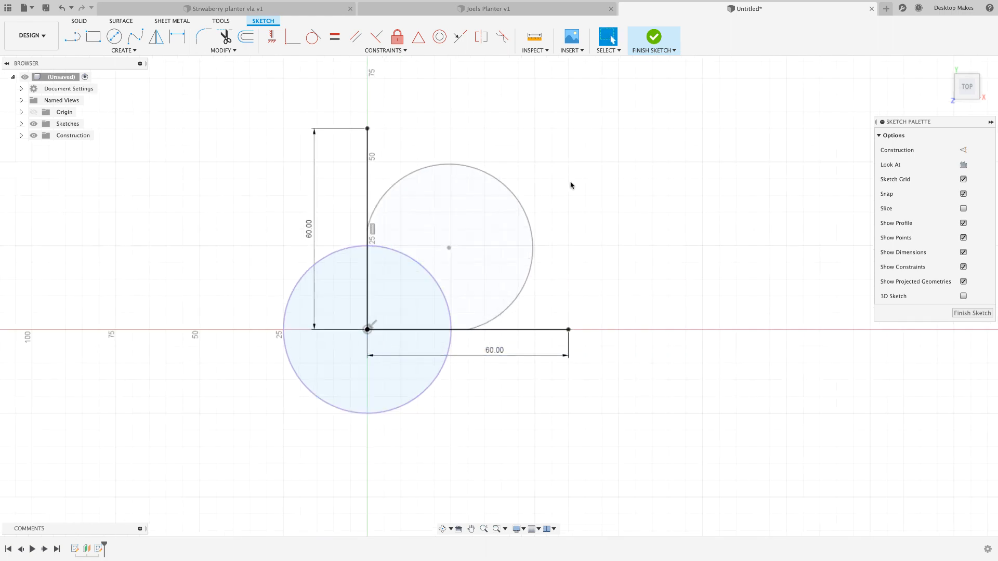
{"action": "middle_click_drag", "start_coordinate": [574, 195], "coordinate": [579, 218]}
{"action": "left_click", "coordinate": [124, 50]}
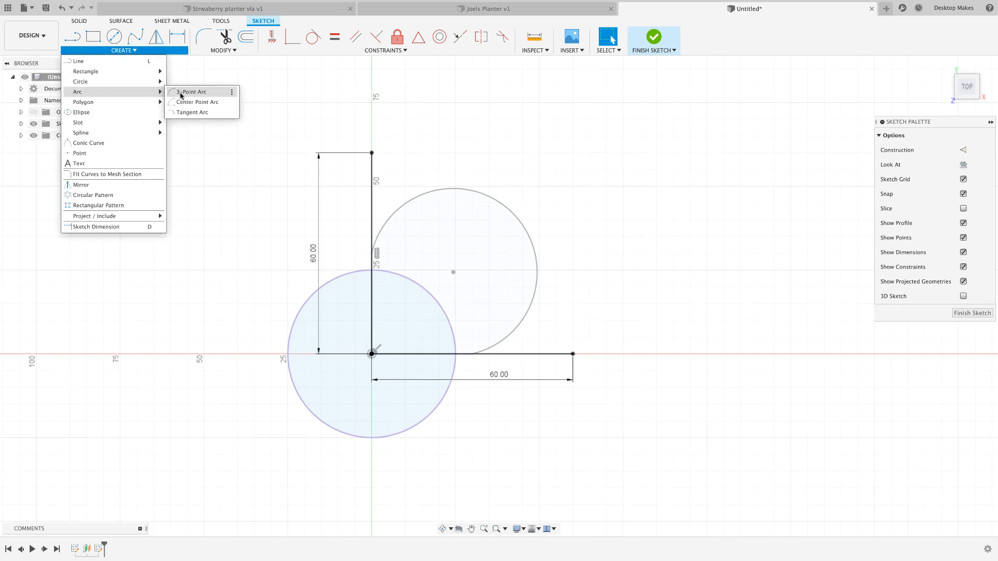
{"action": "left_click", "coordinate": [182, 94]}
{"action": "left_click", "coordinate": [372, 153]}
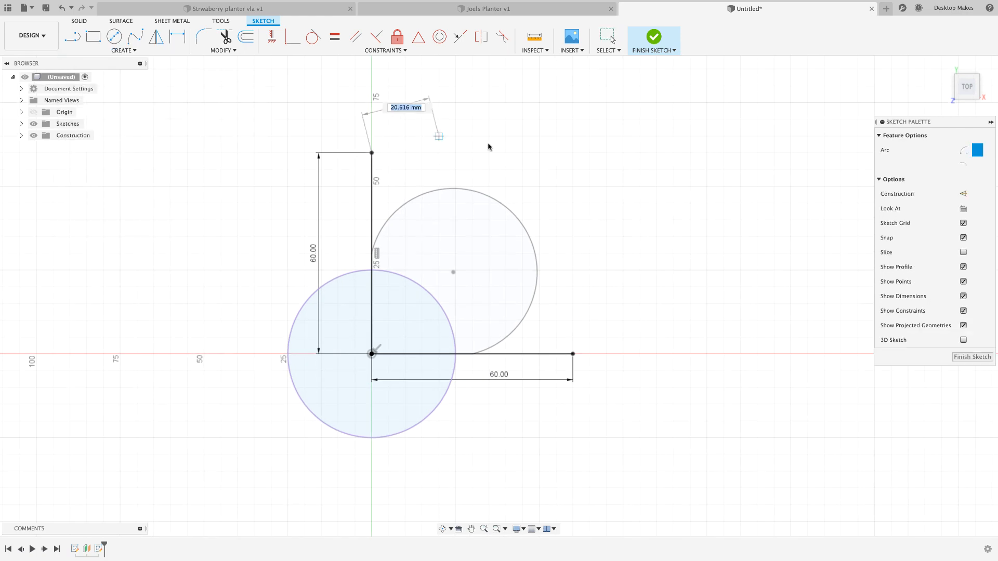
{"action": "left_click", "coordinate": [573, 354]}
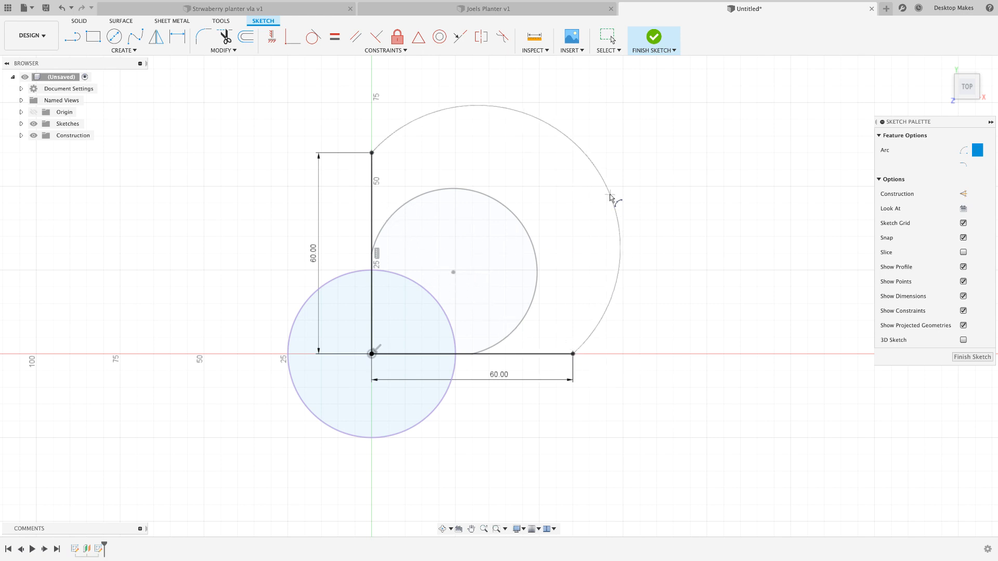
{"action": "left_click", "coordinate": [624, 180]}
Dimension the large arc with a radius of 50 mm and finish the upper sketch
{"action": "key", "text": "d"}
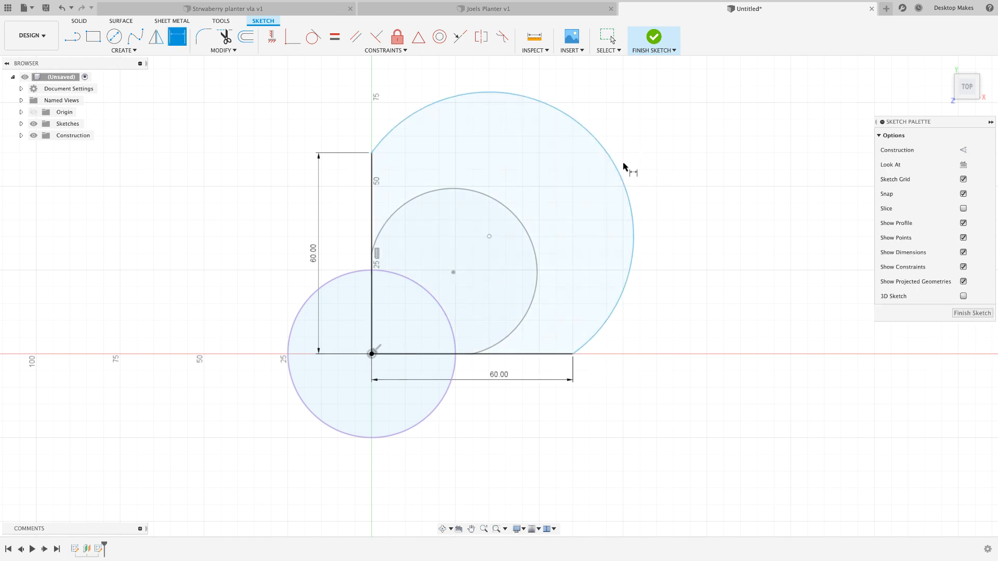
{"action": "left_click", "coordinate": [624, 167]}
{"action": "left_click", "coordinate": [661, 147]}
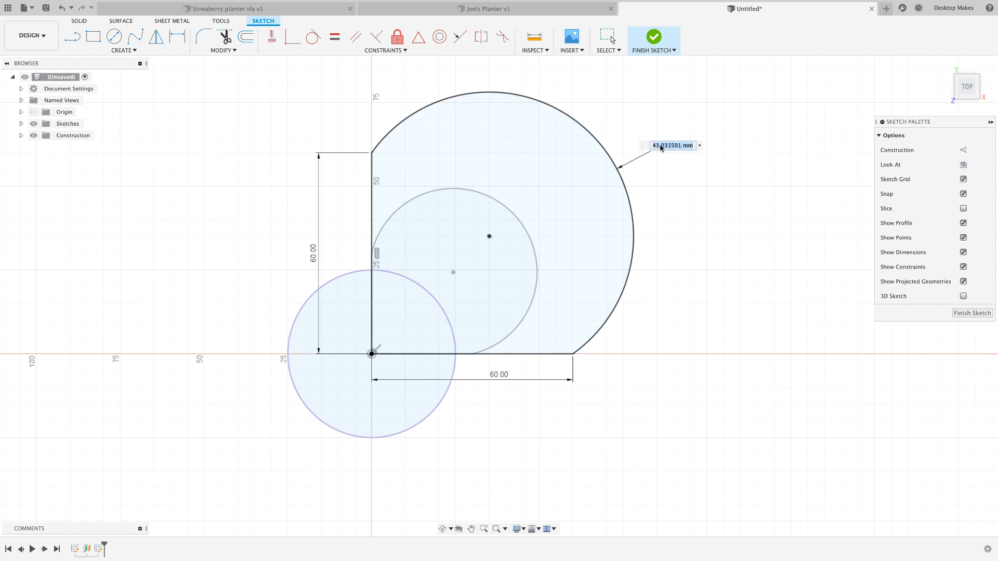
{"action": "scroll", "coordinate": [666, 179], "scroll_direction": "up", "scroll_amount": 3}
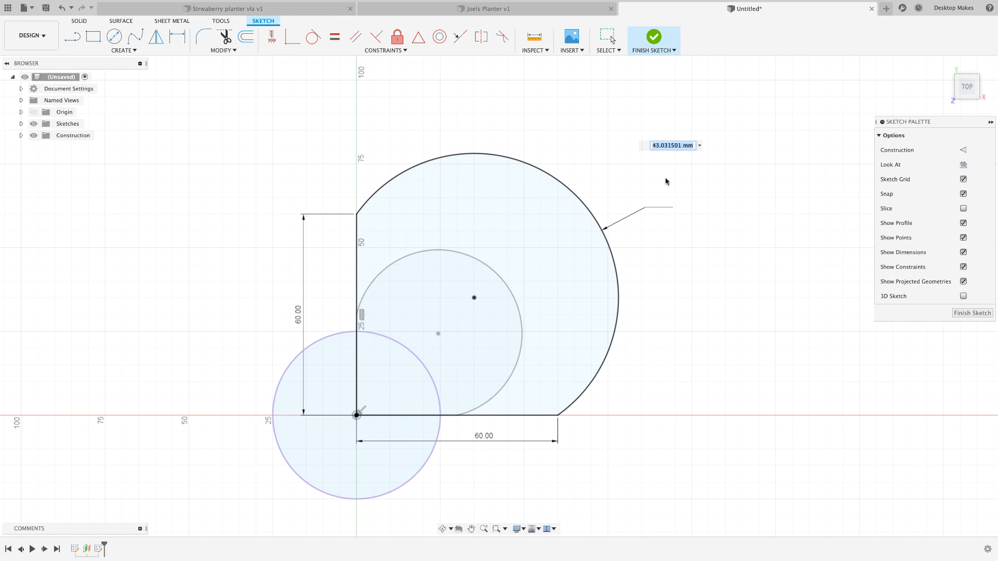
{"action": "type", "text": "50"}
{"action": "key", "text": "Return"}
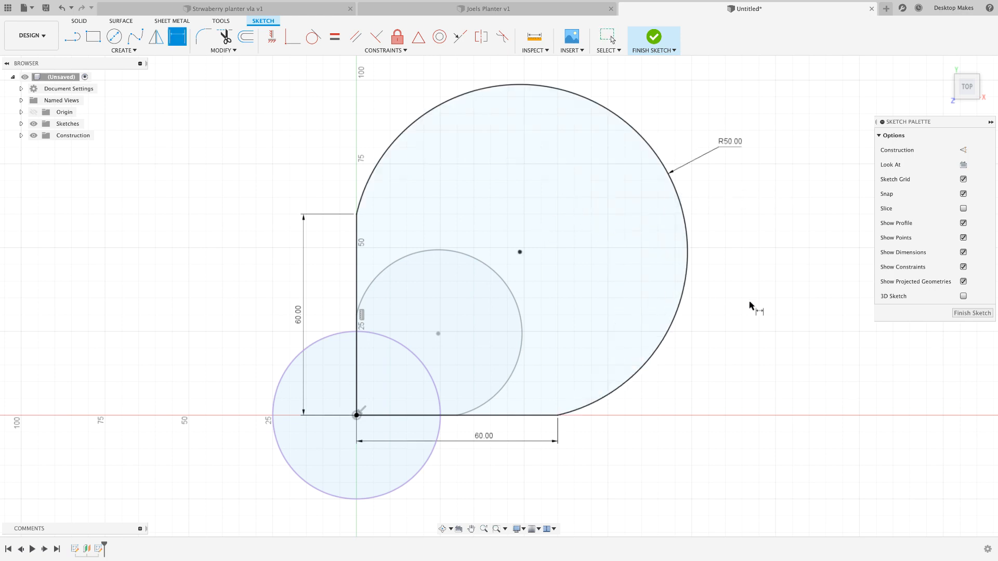
{"action": "left_click", "coordinate": [656, 46]}
Loft a new body from the base sketch's lobe profile outside the circle to the matching lobe profile in the upper sketch
{"action": "scroll", "coordinate": [720, 332], "scroll_direction": "down", "scroll_amount": 3}
{"action": "middle_click_drag", "start_coordinate": [719, 332], "coordinate": [715, 302], "text": "shift"}
{"action": "middle_click_drag", "start_coordinate": [551, 449], "coordinate": [535, 389]}
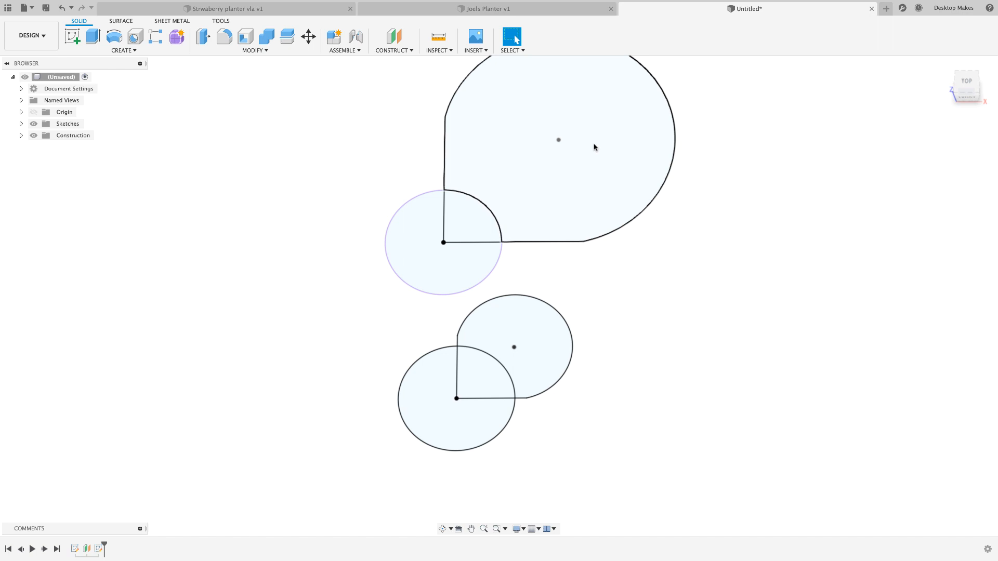
{"action": "left_click", "coordinate": [134, 53]}
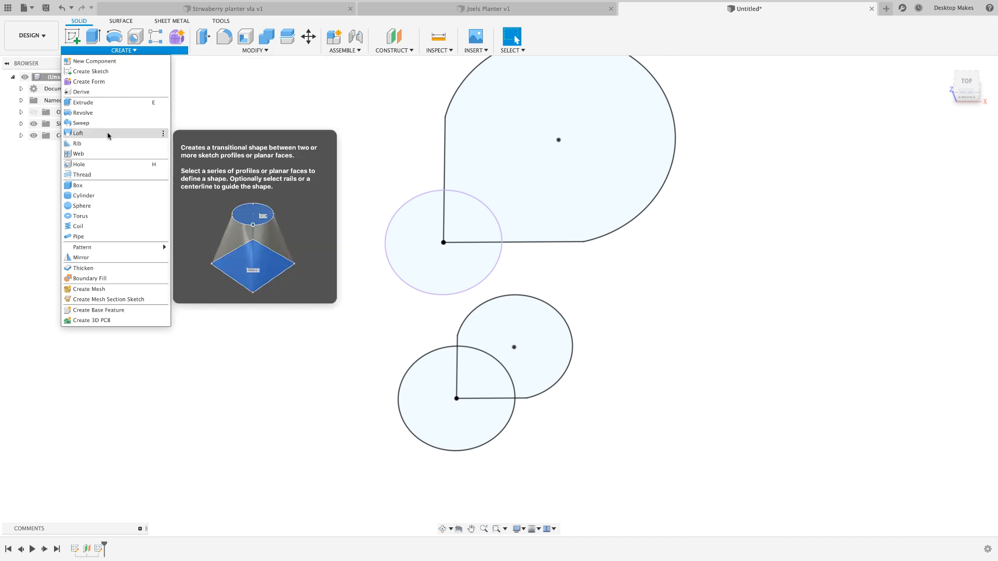
{"action": "left_click", "coordinate": [78, 133]}
{"action": "left_click", "coordinate": [559, 366]}
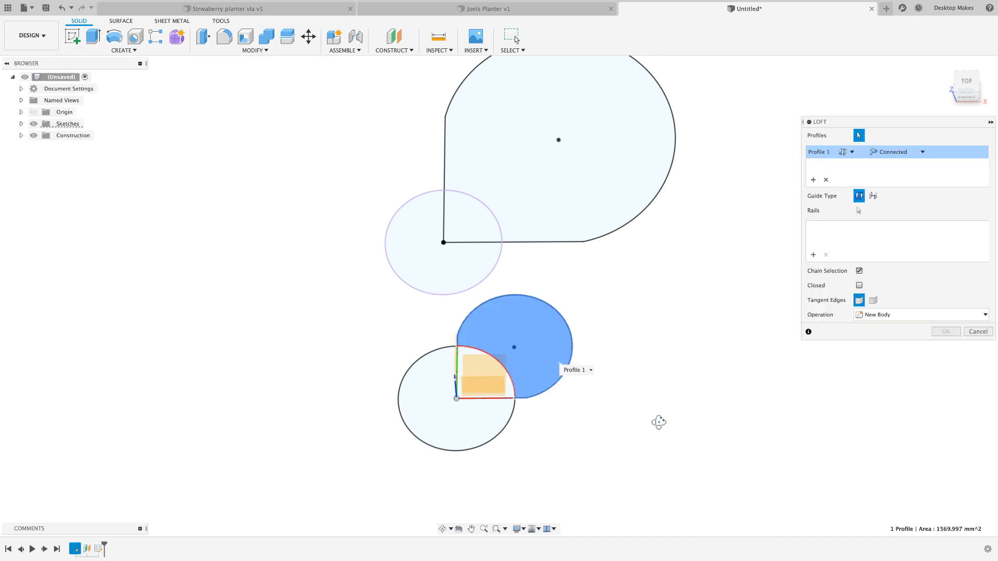
{"action": "middle_click_drag", "start_coordinate": [660, 419], "coordinate": [585, 158], "text": "shift"}
{"action": "left_click", "coordinate": [567, 129]}
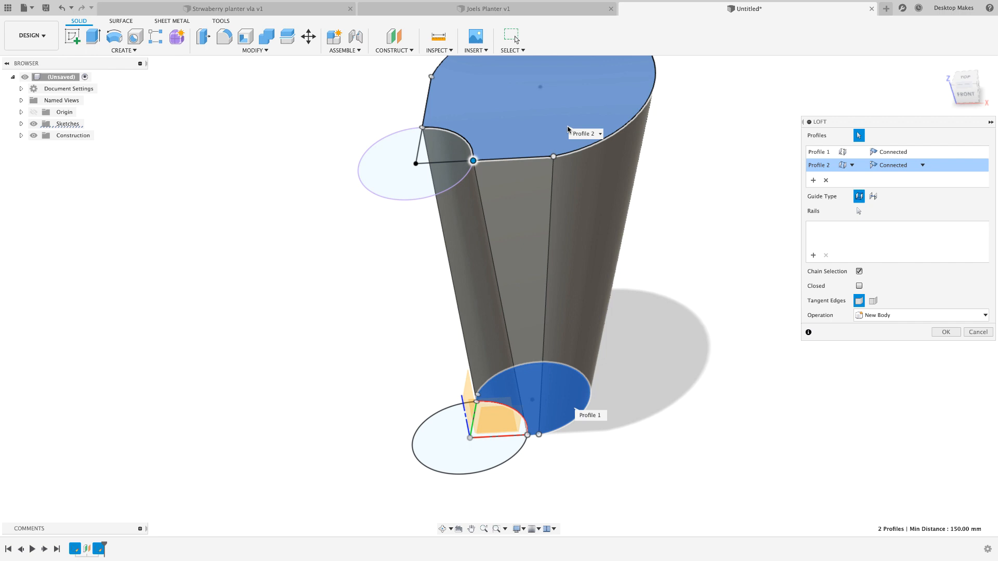
{"action": "left_click", "coordinate": [945, 332]}
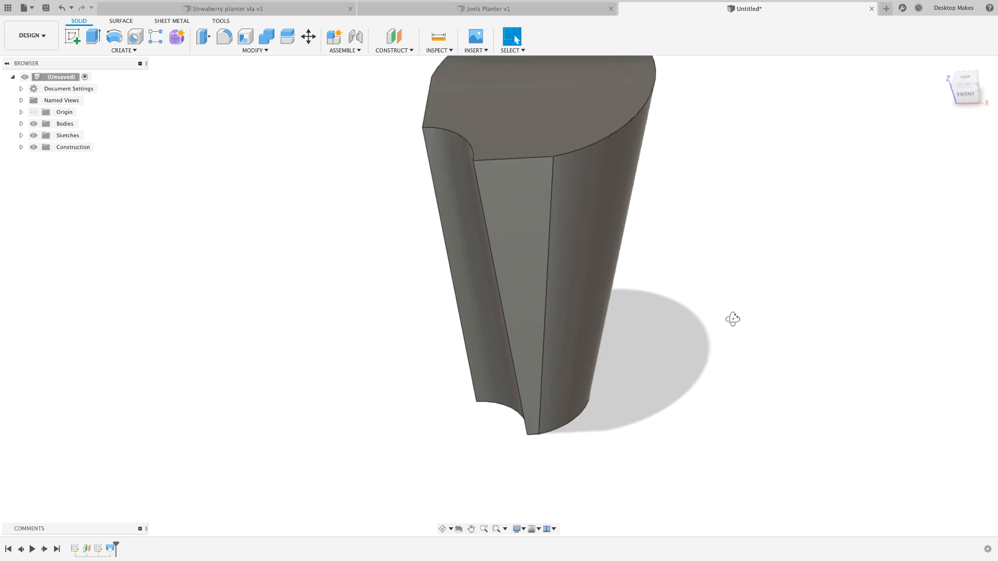
Shell the lofted lobe with a 2 mm inside thickness, removing its large upper face
{"action": "middle_click_drag", "start_coordinate": [733, 320], "coordinate": [646, 336], "text": "shift"}
{"action": "left_click", "coordinate": [237, 51]}
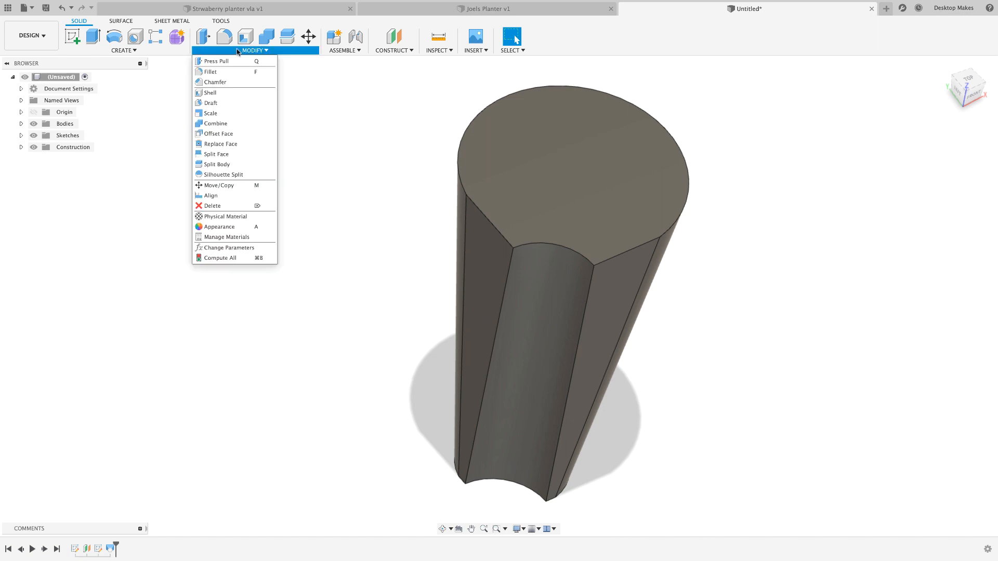
{"action": "left_click", "coordinate": [221, 92]}
{"action": "left_click", "coordinate": [489, 147]}
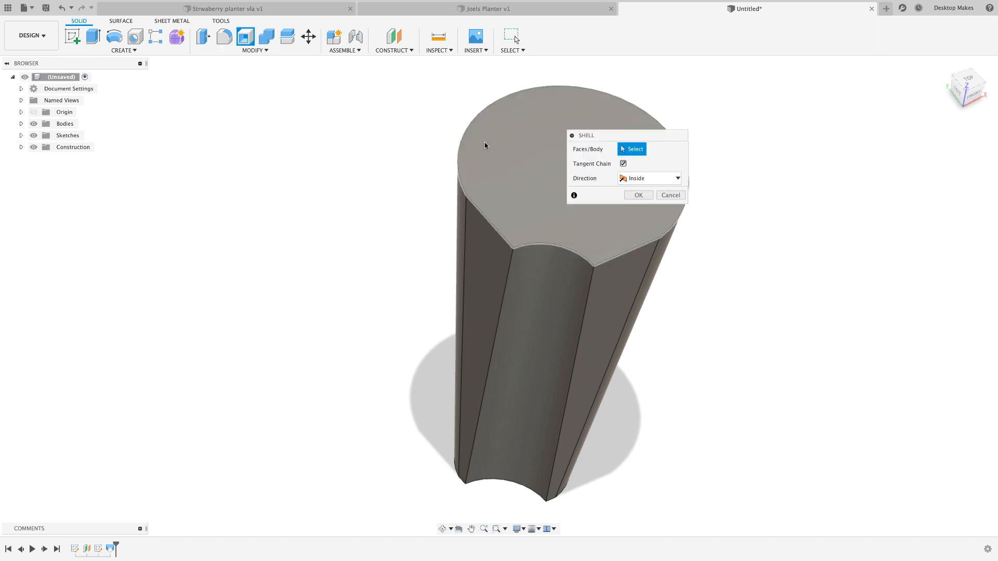
{"action": "middle_click_drag", "start_coordinate": [522, 272], "coordinate": [388, 252]}
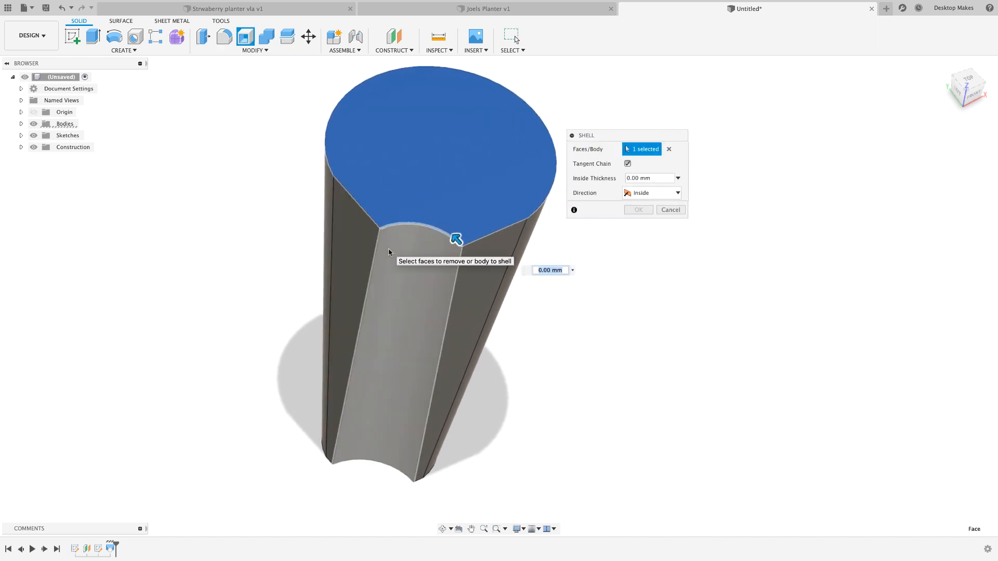
{"action": "type", "text": "2"}
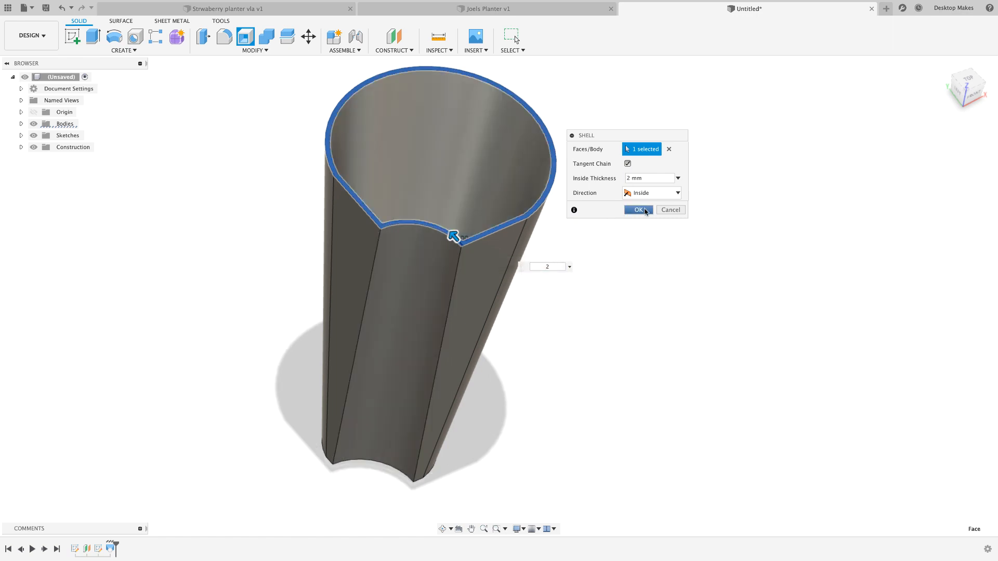
{"action": "left_click", "coordinate": [639, 210]}
{"action": "middle_click_drag", "start_coordinate": [579, 264], "coordinate": [561, 85], "text": "shift"}
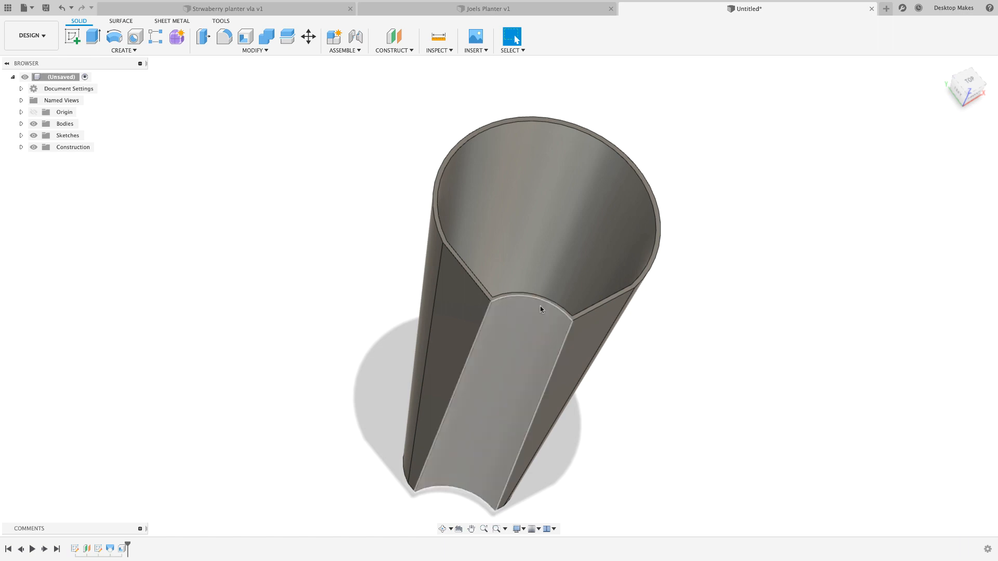
{"action": "middle_click_drag", "start_coordinate": [833, 330], "coordinate": [790, 302], "text": "shift"}
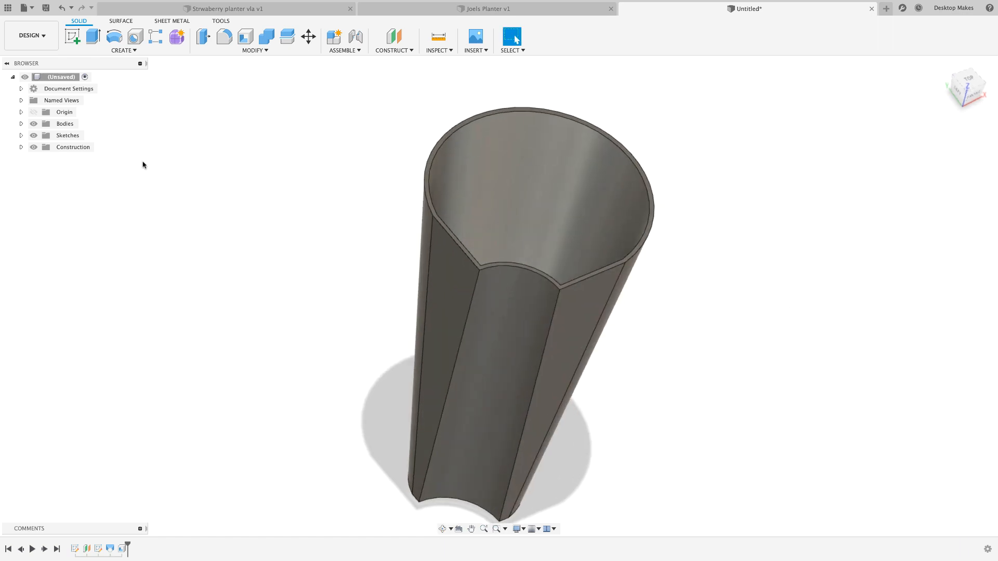
Create a full circular pattern of the shelled lobe body around the vertical Z axis with a quantity of 4
{"action": "left_click", "coordinate": [119, 51]}
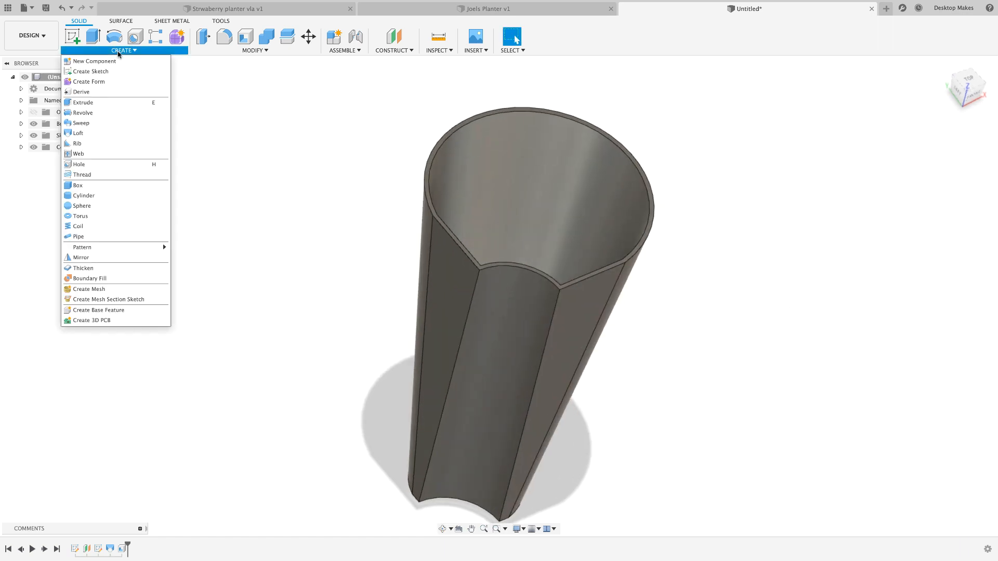
{"action": "mouse_move", "coordinate": [107, 247]}
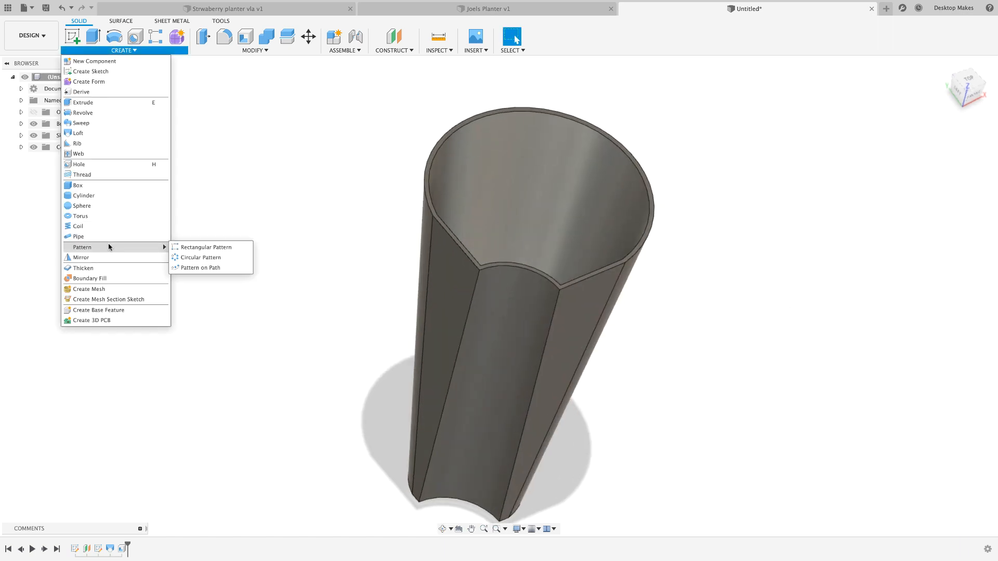
{"action": "left_click", "coordinate": [201, 258]}
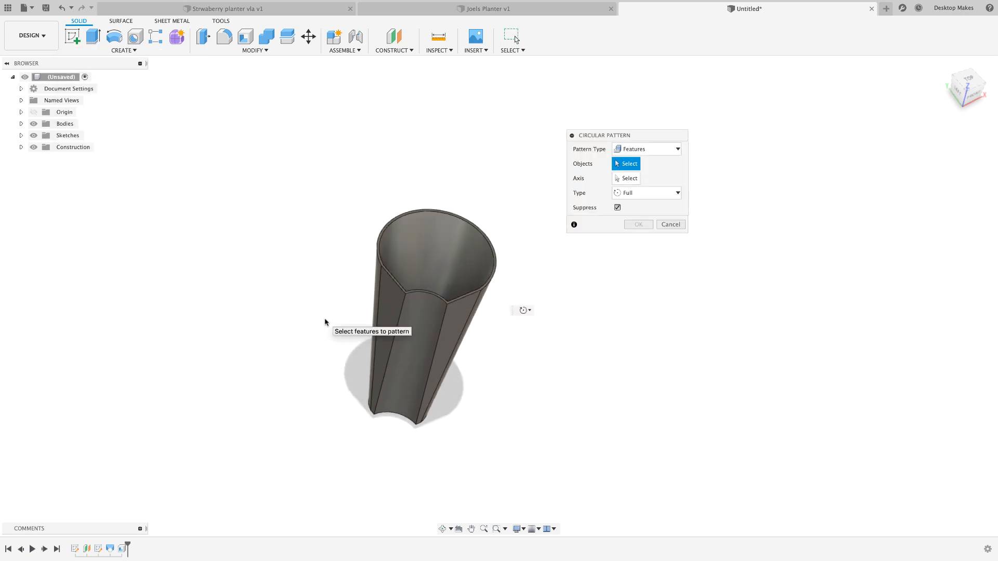
{"action": "left_click", "coordinate": [636, 150]}
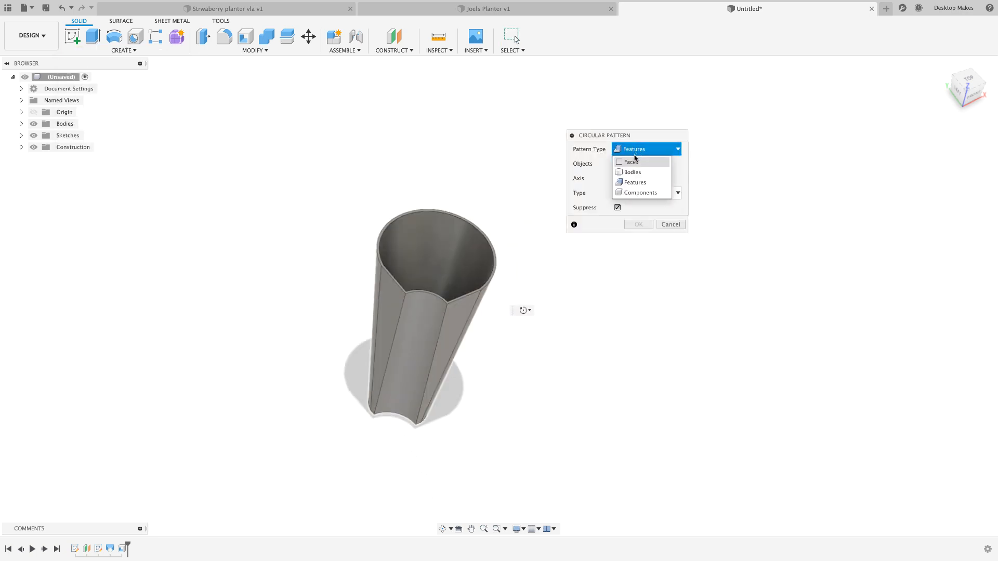
{"action": "left_click", "coordinate": [632, 172]}
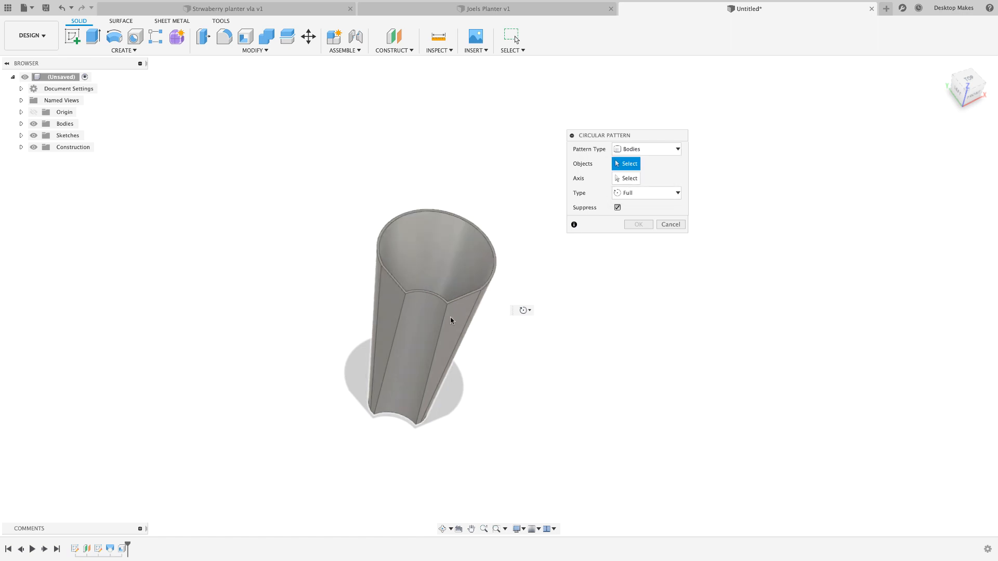
{"action": "left_click", "coordinate": [451, 321]}
{"action": "left_click", "coordinate": [622, 179]}
{"action": "middle_click_drag", "start_coordinate": [498, 384], "coordinate": [479, 356], "text": "shift"}
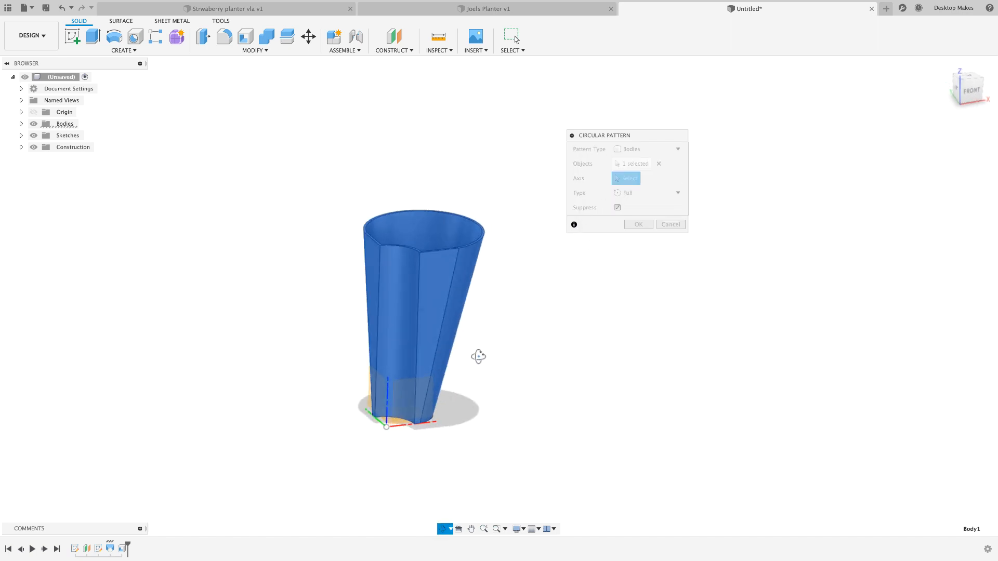
{"action": "scroll", "coordinate": [377, 427], "scroll_direction": "up", "scroll_amount": 5}
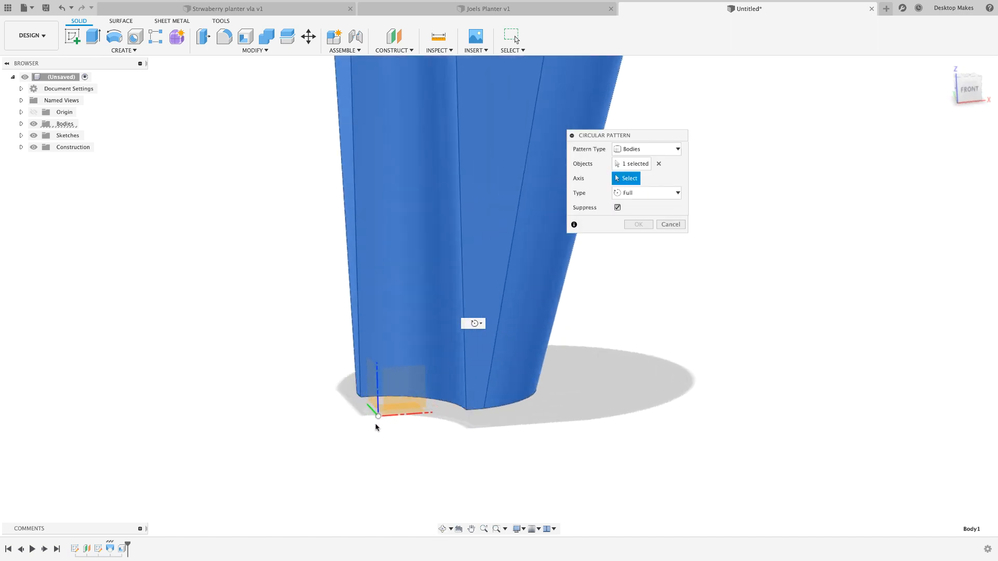
{"action": "left_click", "coordinate": [378, 396]}
{"action": "scroll", "coordinate": [419, 444], "scroll_direction": "up", "scroll_amount": 3}
{"action": "scroll", "coordinate": [422, 456], "scroll_direction": "down", "scroll_amount": 5}
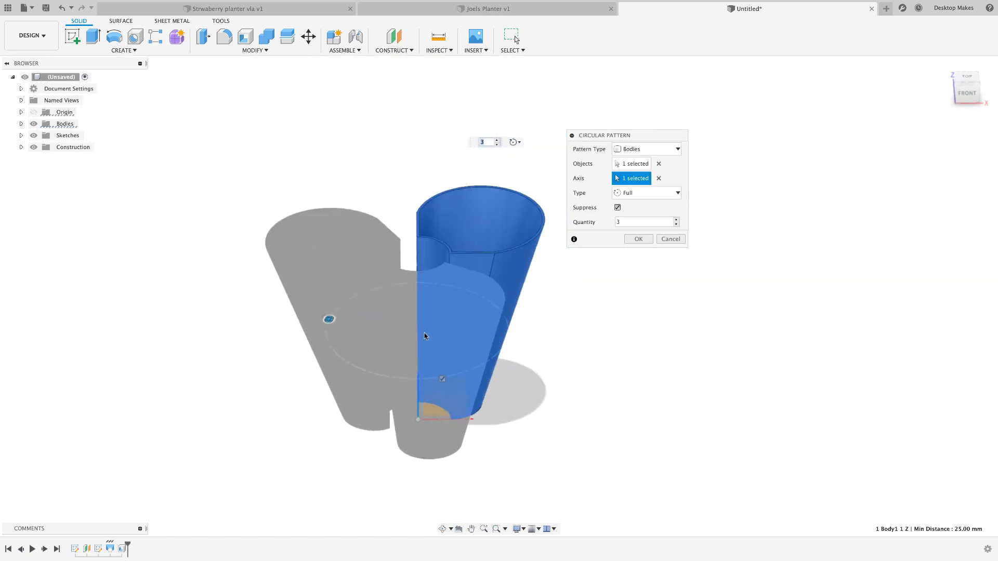
{"action": "middle_click_drag", "start_coordinate": [422, 456], "coordinate": [435, 492], "text": "shift"}
{"action": "left_click", "coordinate": [675, 222]}
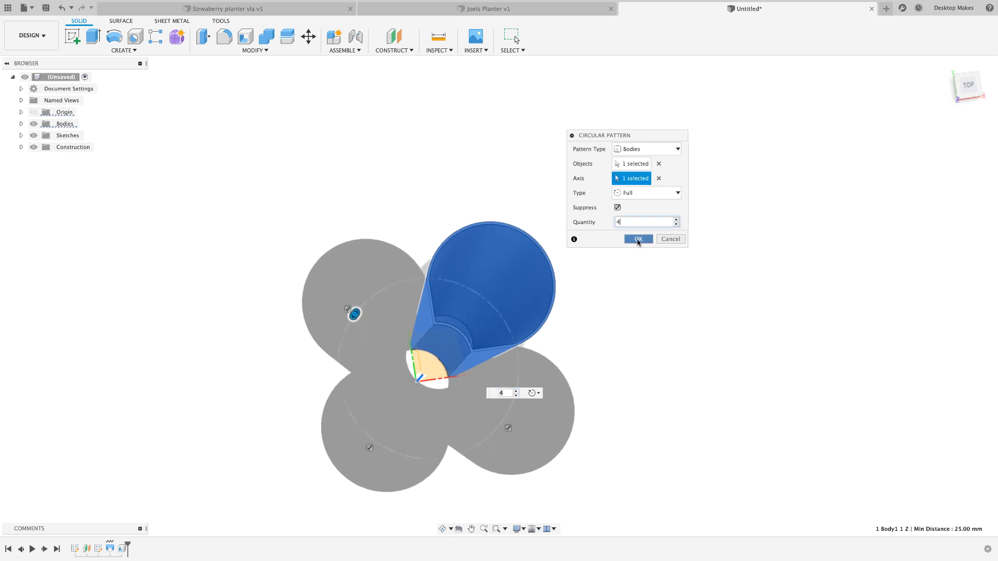
{"action": "left_click", "coordinate": [638, 239]}
List the bodies and sketches and make the base sketch, Sketch1, visible on the planter's underside
{"action": "middle_click_drag", "start_coordinate": [665, 460], "coordinate": [662, 401], "text": "shift"}
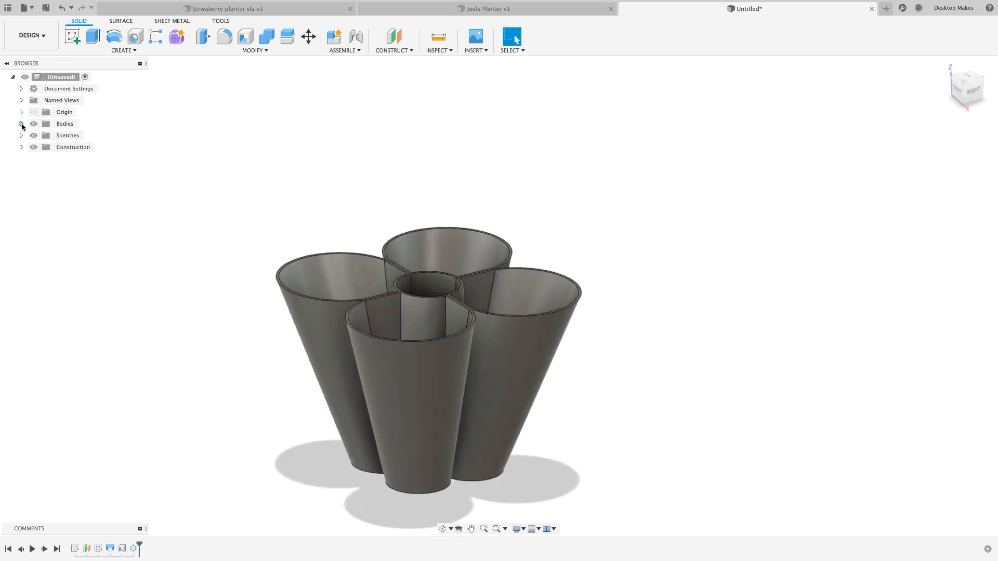
{"action": "left_click", "coordinate": [22, 123]}
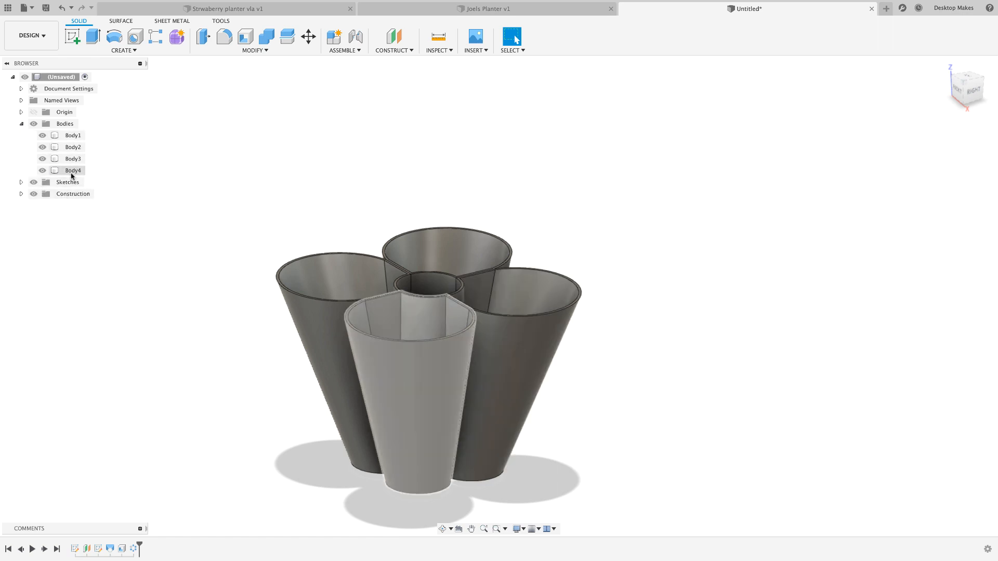
{"action": "middle_click_drag", "start_coordinate": [270, 335], "coordinate": [283, 267], "text": "shift"}
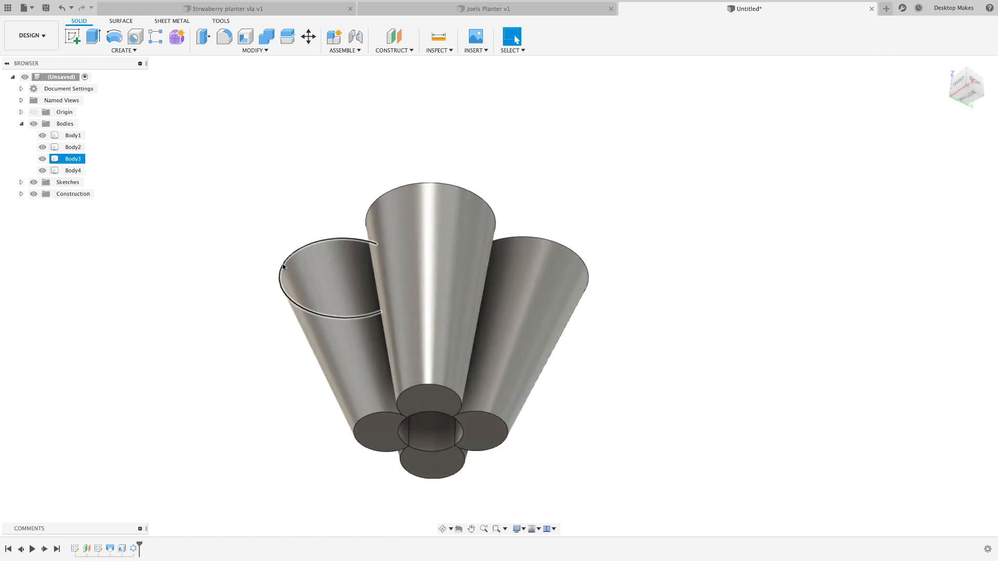
{"action": "left_click", "coordinate": [21, 182]}
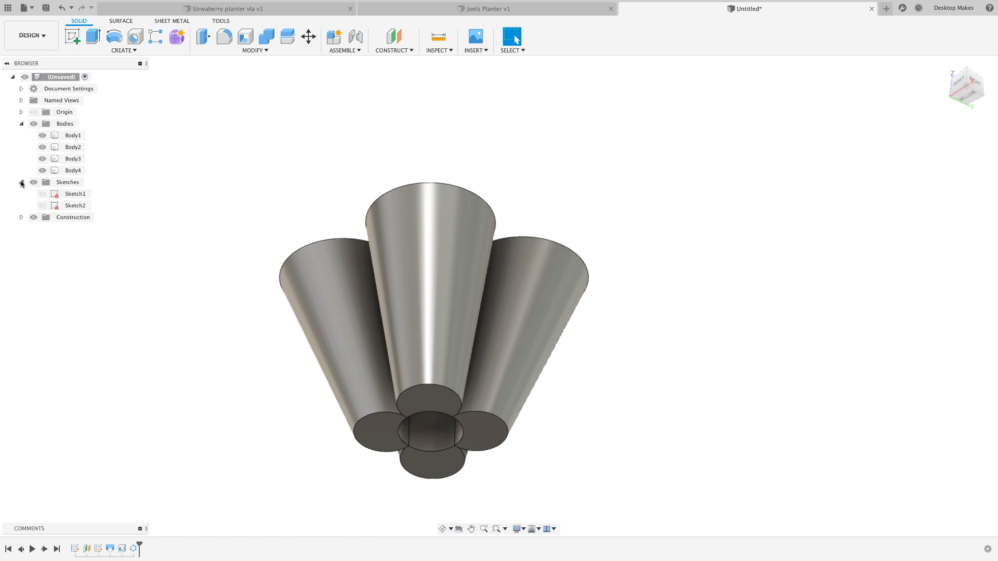
{"action": "scroll", "coordinate": [225, 298], "scroll_direction": "up", "scroll_amount": 5}
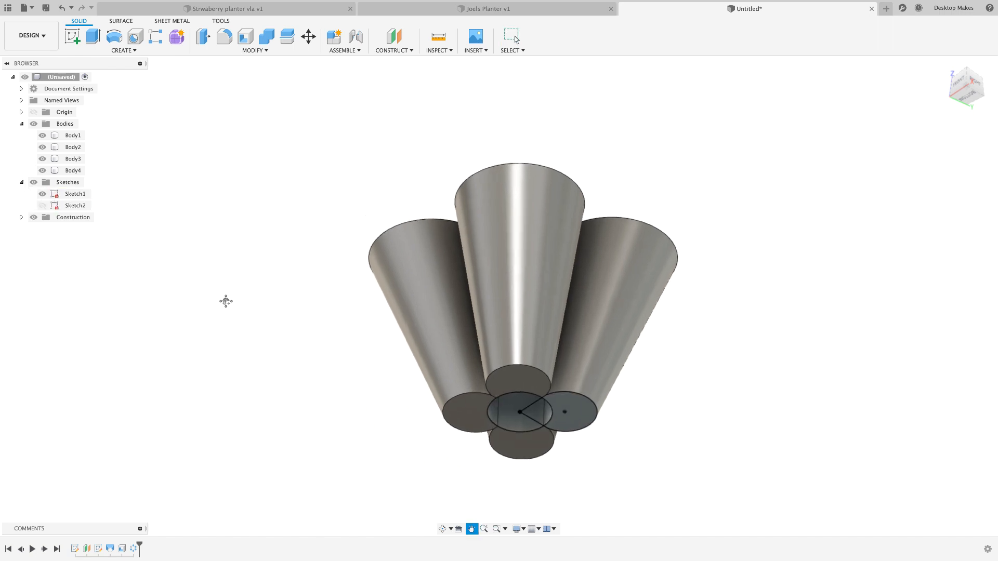
Extrude both profiles of the central base circle 2 mm into the planter, joining them with the four lobes
{"action": "key", "text": "e"}
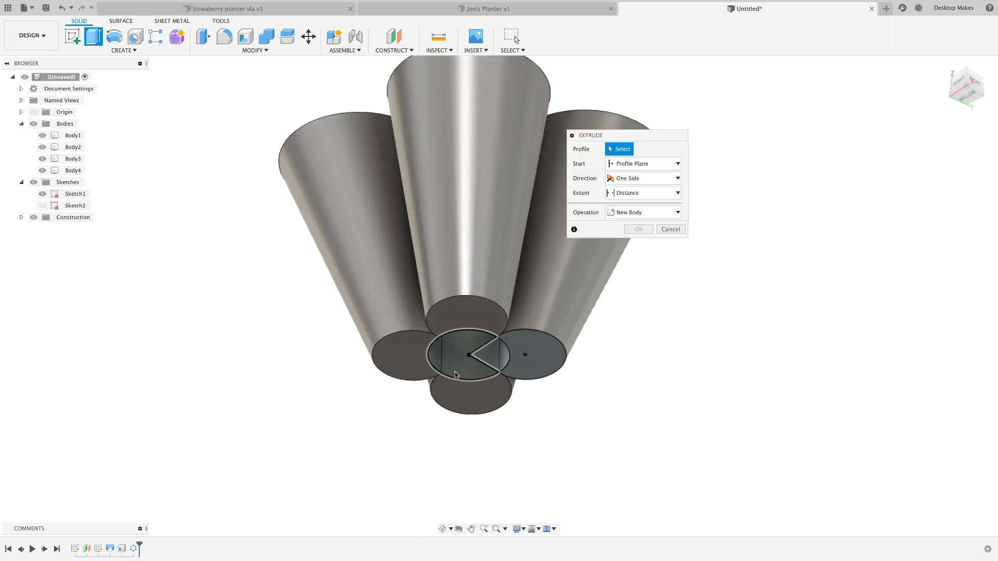
{"action": "left_click", "coordinate": [460, 353]}
{"action": "left_click", "coordinate": [492, 358]}
{"action": "scroll", "coordinate": [495, 361], "scroll_direction": "up", "scroll_amount": 3}
{"action": "scroll", "coordinate": [494, 359], "scroll_direction": "up", "scroll_amount": 2}
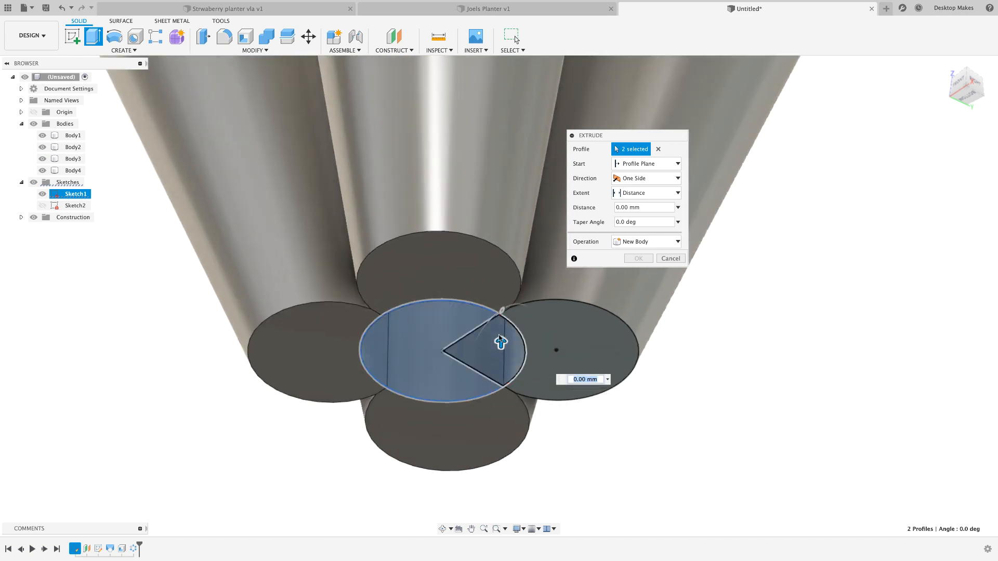
{"action": "scroll", "coordinate": [477, 351], "scroll_direction": "down", "scroll_amount": 2}
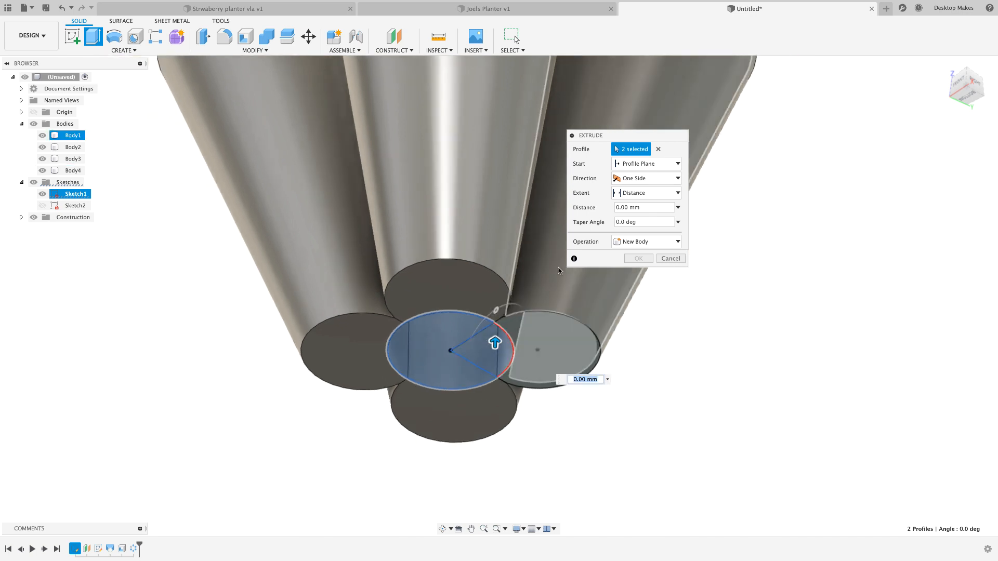
{"action": "left_click", "coordinate": [644, 208]}
{"action": "type", "text": "2"}
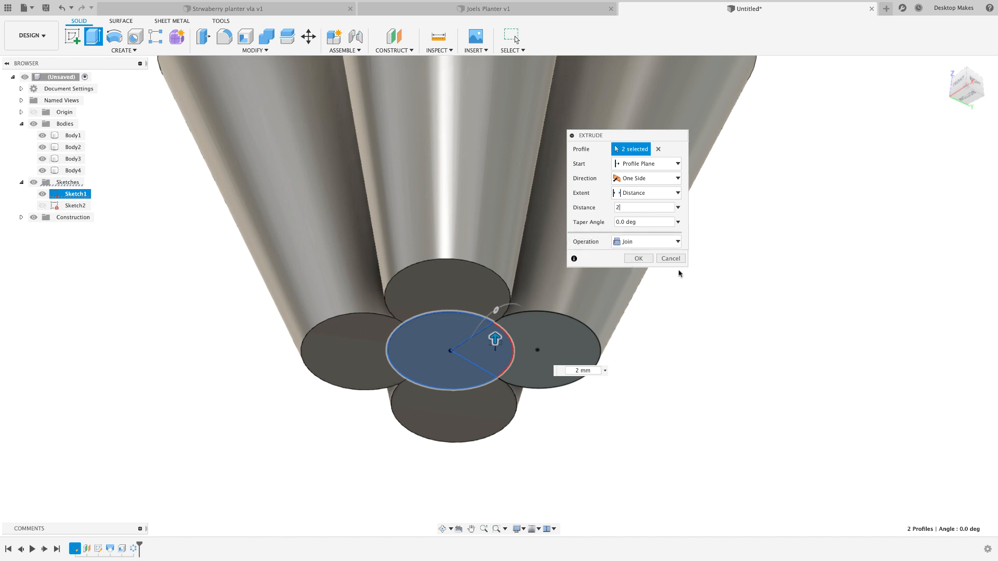
{"action": "left_click", "coordinate": [636, 259]}
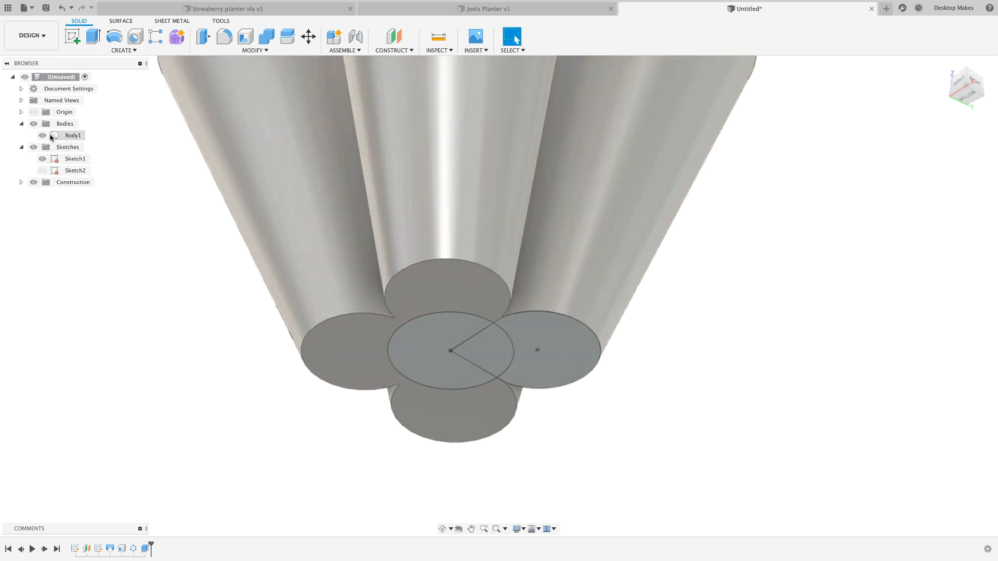
Hide all sketches so that only the joined planter body is displayed
{"action": "middle_click_drag", "start_coordinate": [146, 286], "coordinate": [181, 349]}
{"action": "scroll", "coordinate": [180, 349], "scroll_direction": "down", "scroll_amount": 3}
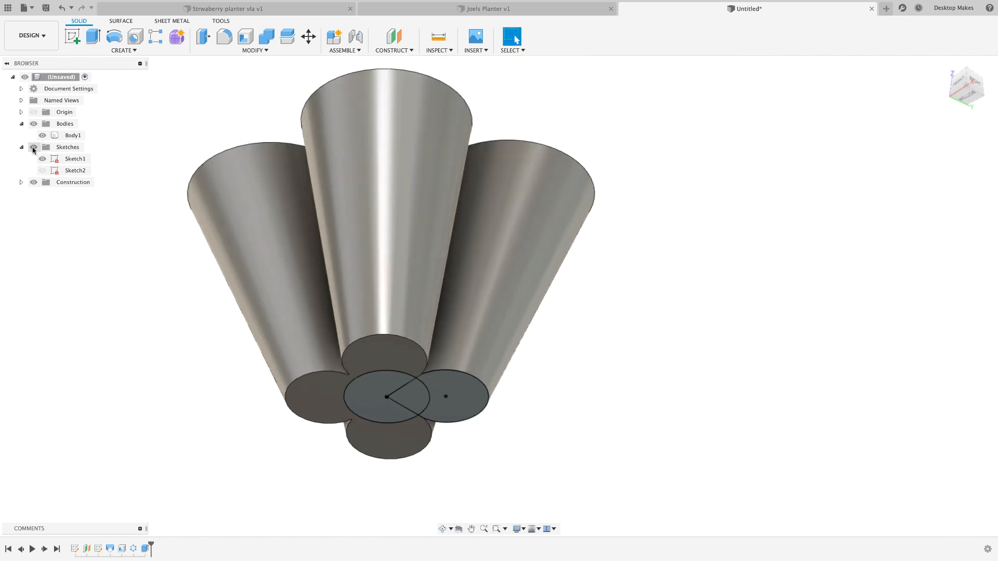
{"action": "left_click", "coordinate": [34, 123]}
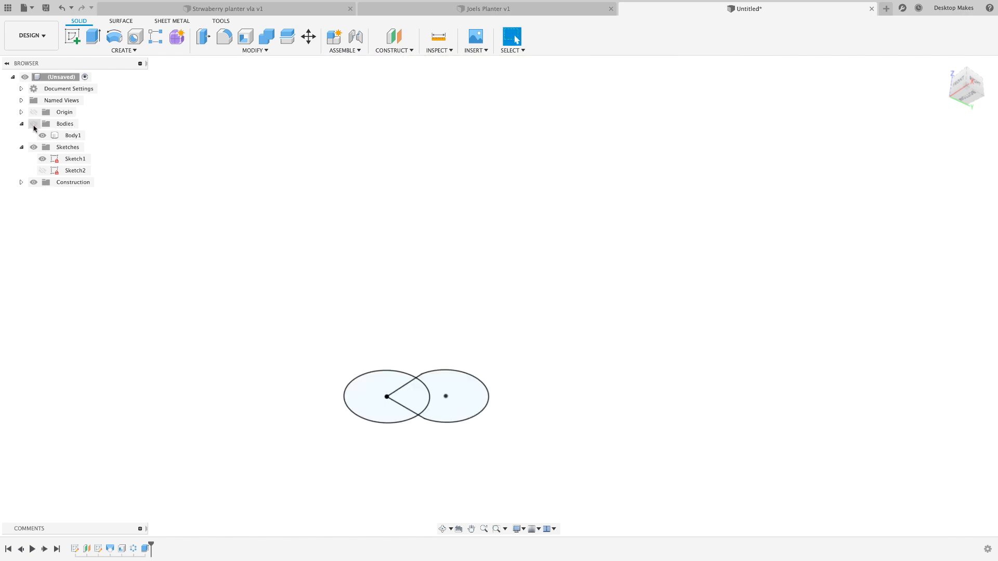
{"action": "left_click", "coordinate": [34, 124]}
{"action": "mouse_move", "coordinate": [658, 244]}
{"action": "middle_mouse_down", "text": "shift"}
{"action": "mouse_move", "coordinate": [648, 320]}
{"action": "mouse_move", "coordinate": [728, 316]}
{"action": "mouse_move", "coordinate": [727, 330]}
{"action": "mouse_move", "coordinate": [743, 280]}
{"action": "mouse_move", "coordinate": [742, 314]}
{"action": "middle_mouse_up", "text": "shift"}
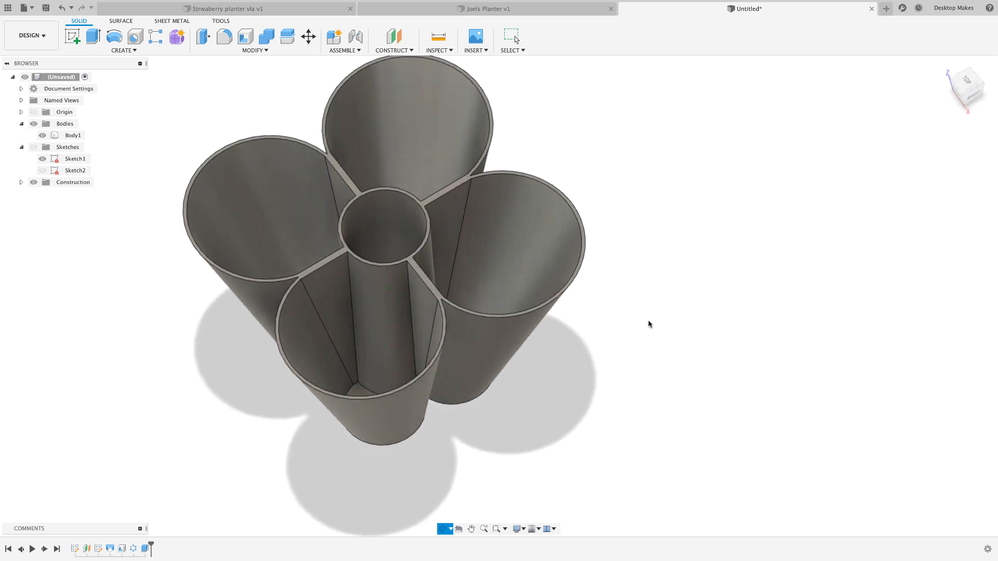
{"action": "scroll", "coordinate": [648, 321], "scroll_direction": "down", "scroll_amount": 3}
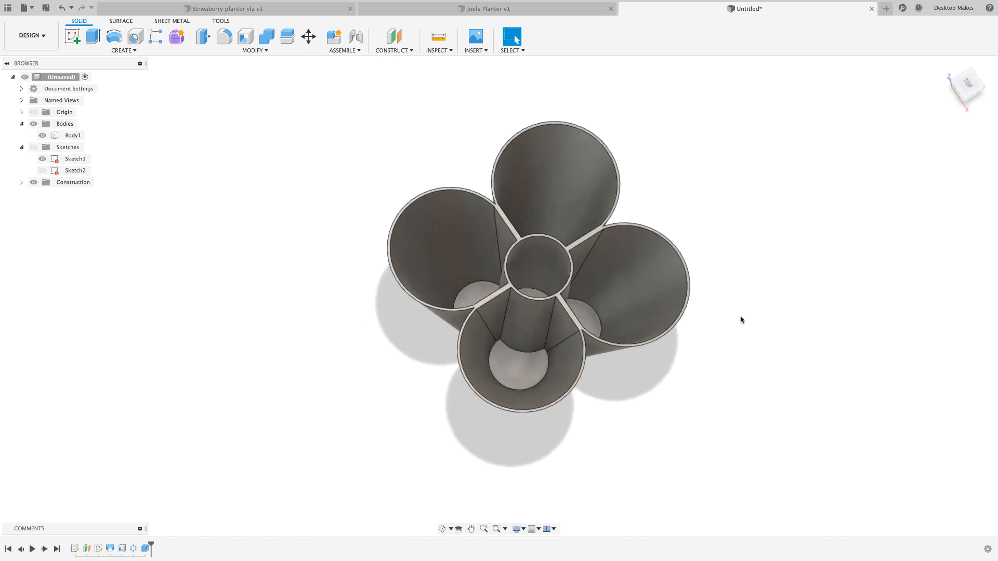
{"action": "scroll", "coordinate": [740, 319], "scroll_direction": "up", "scroll_amount": 2}
{"action": "left_click", "coordinate": [614, 238]}
{"action": "left_click", "coordinate": [684, 356]}
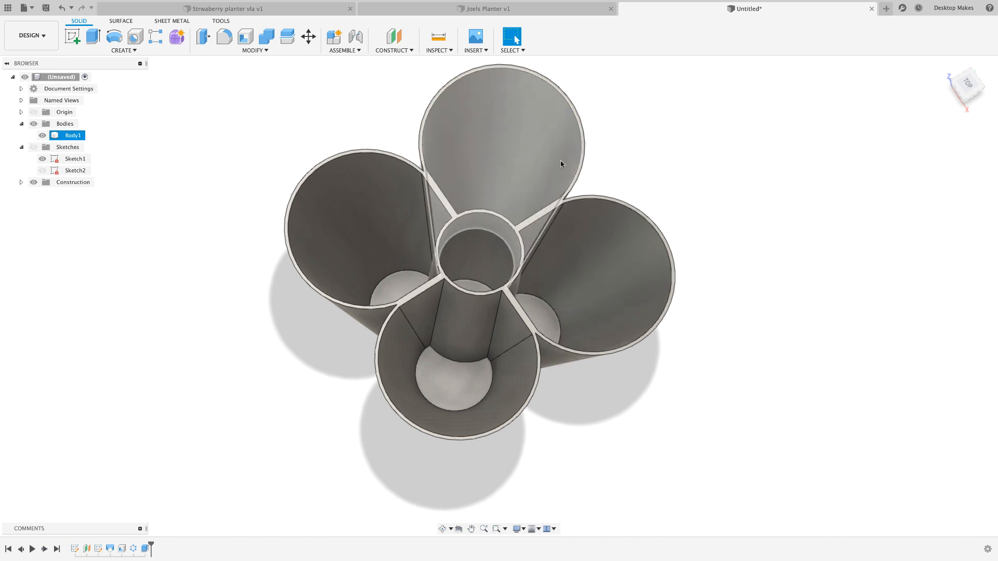
Examine the upper rim and pegs of the reference design Joels Planter v1 and return to the untitled design
{"action": "left_click", "coordinate": [417, 9]}
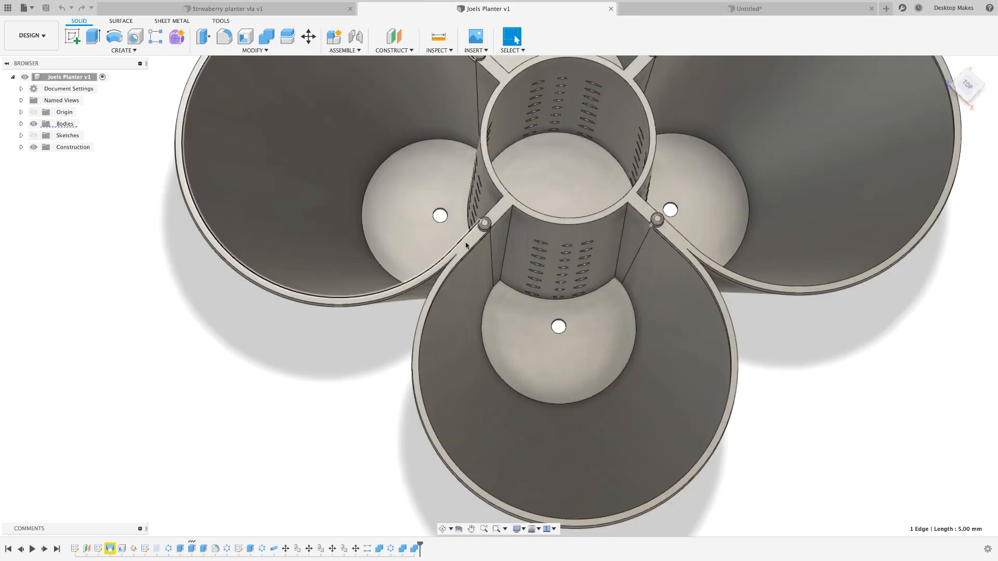
{"action": "middle_click_drag", "start_coordinate": [536, 273], "coordinate": [515, 181], "text": "shift"}
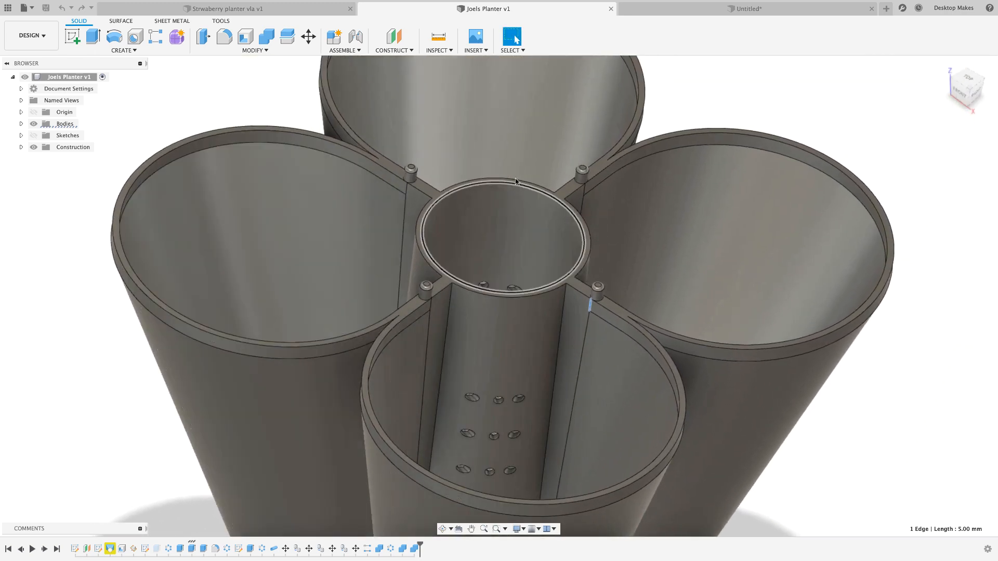
{"action": "left_click", "coordinate": [749, 8]}
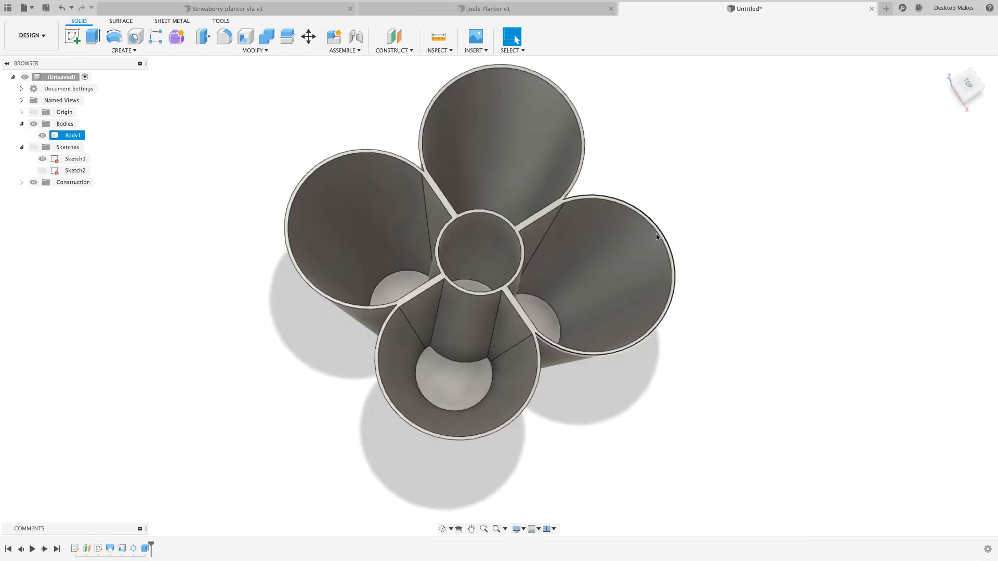
Hide the bodies and create a construction plane offset 5 mm above the XY origin plane
{"action": "left_click", "coordinate": [392, 50]}
{"action": "left_click", "coordinate": [393, 62]}
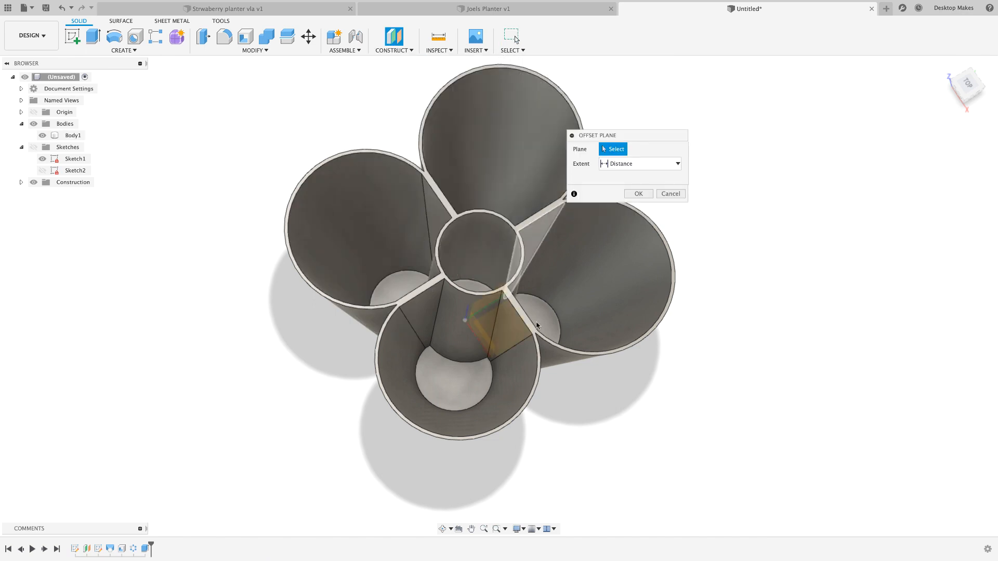
{"action": "middle_click_drag", "start_coordinate": [537, 325], "coordinate": [319, 369], "text": "shift"}
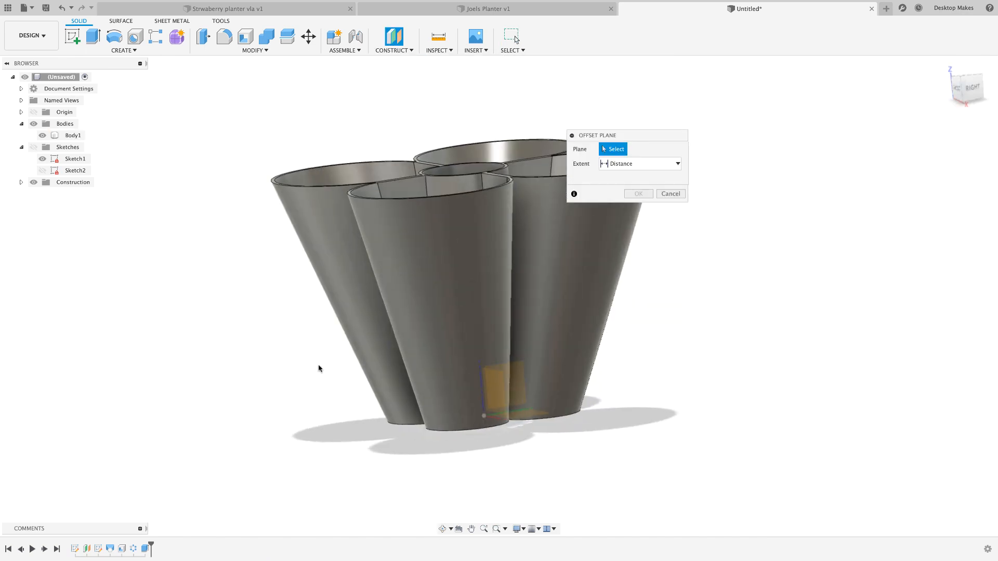
{"action": "left_click", "coordinate": [37, 127]}
{"action": "middle_click_drag", "start_coordinate": [291, 281], "coordinate": [411, 380], "text": "shift"}
{"action": "left_click", "coordinate": [532, 424]}
{"action": "middle_click_drag", "start_coordinate": [537, 426], "coordinate": [544, 364], "text": "shift"}
{"action": "type", "text": "5"}
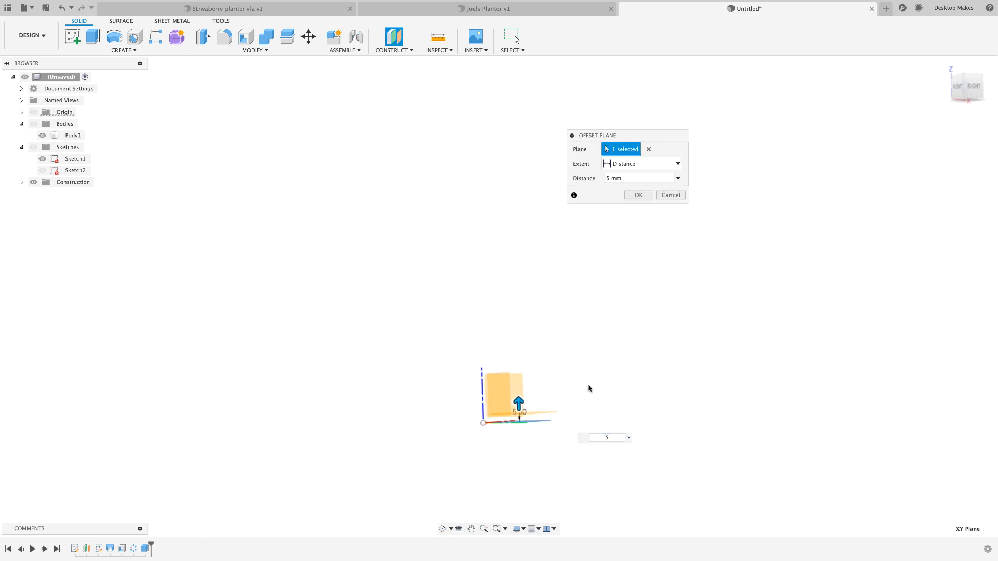
{"action": "left_click", "coordinate": [639, 195]}
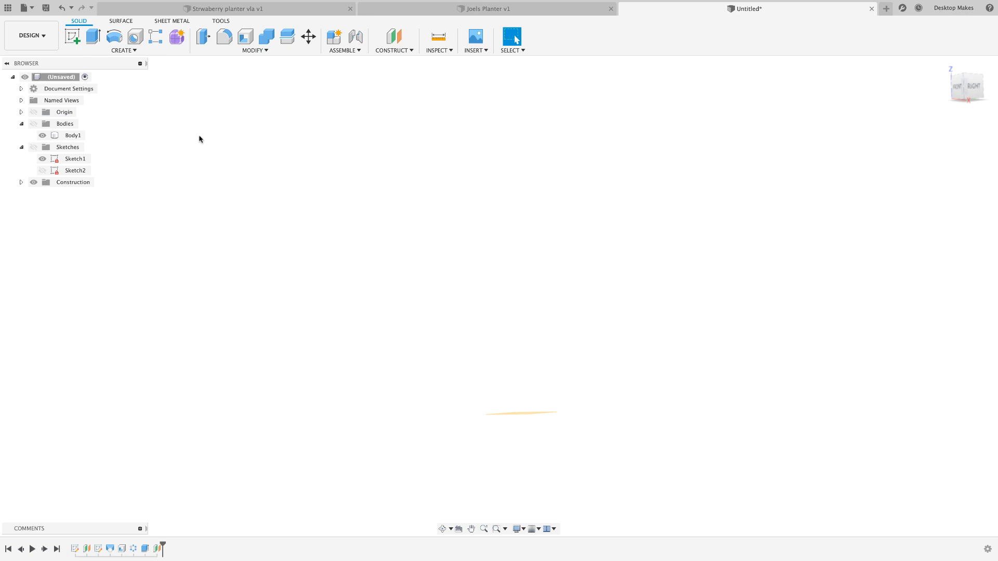
Start a sketch on the new 5 mm offset plane and make the planter body visible again
{"action": "left_click", "coordinate": [72, 36]}
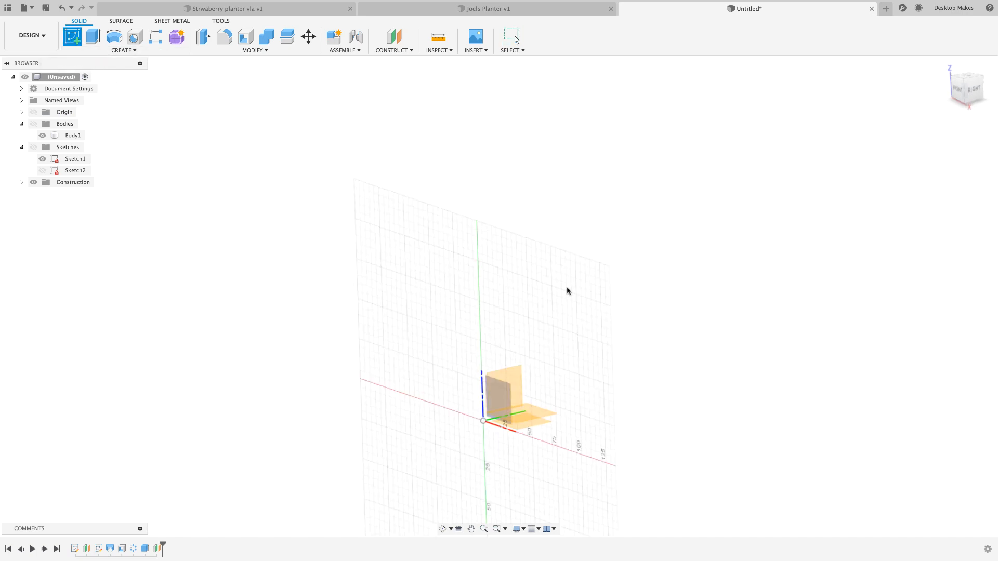
{"action": "left_click", "coordinate": [551, 414]}
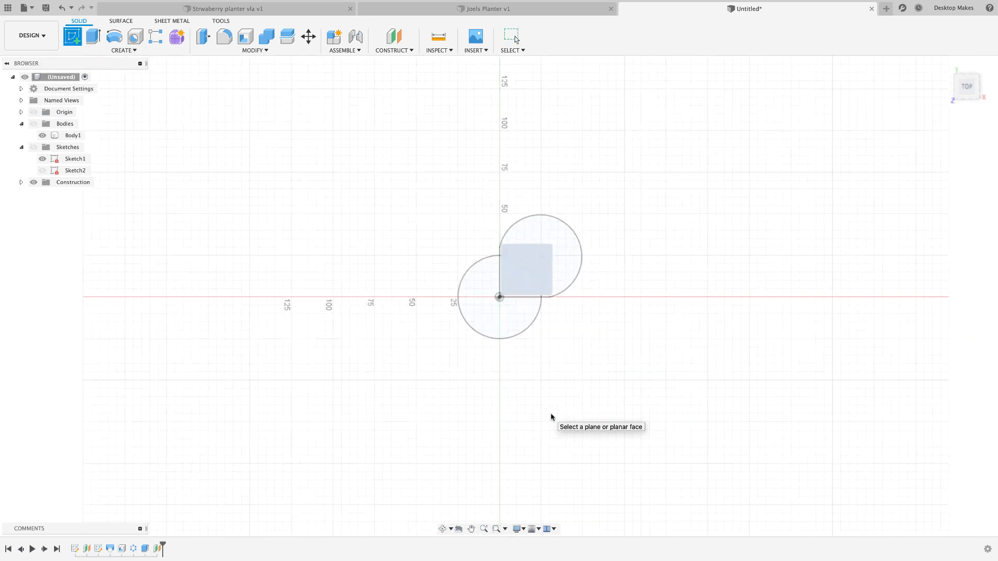
{"action": "left_click", "coordinate": [548, 295]}
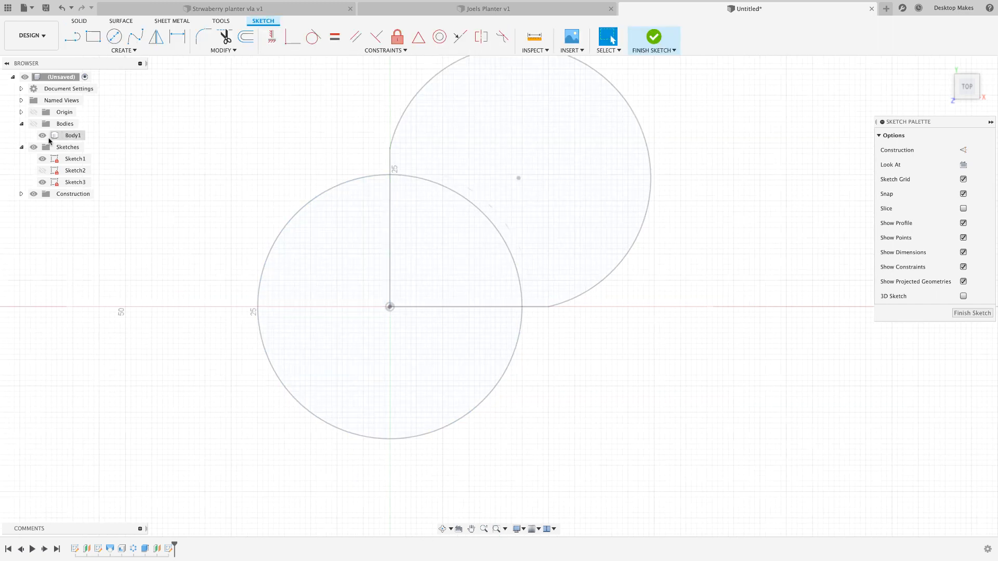
{"action": "left_click", "coordinate": [34, 125]}
{"action": "scroll", "coordinate": [522, 309], "scroll_direction": "down", "scroll_amount": 5}
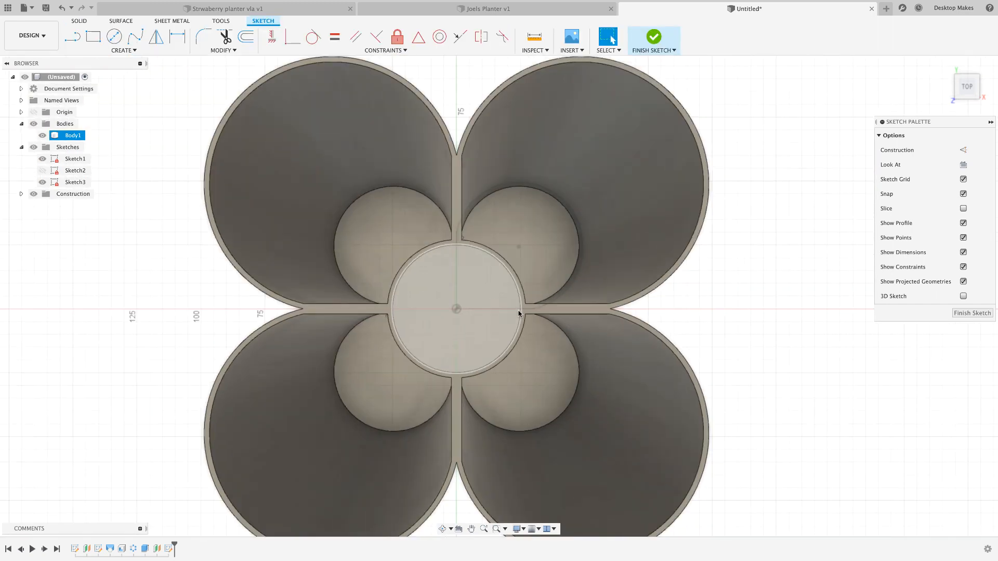
{"action": "scroll", "coordinate": [539, 271], "scroll_direction": "down", "scroll_amount": 1}
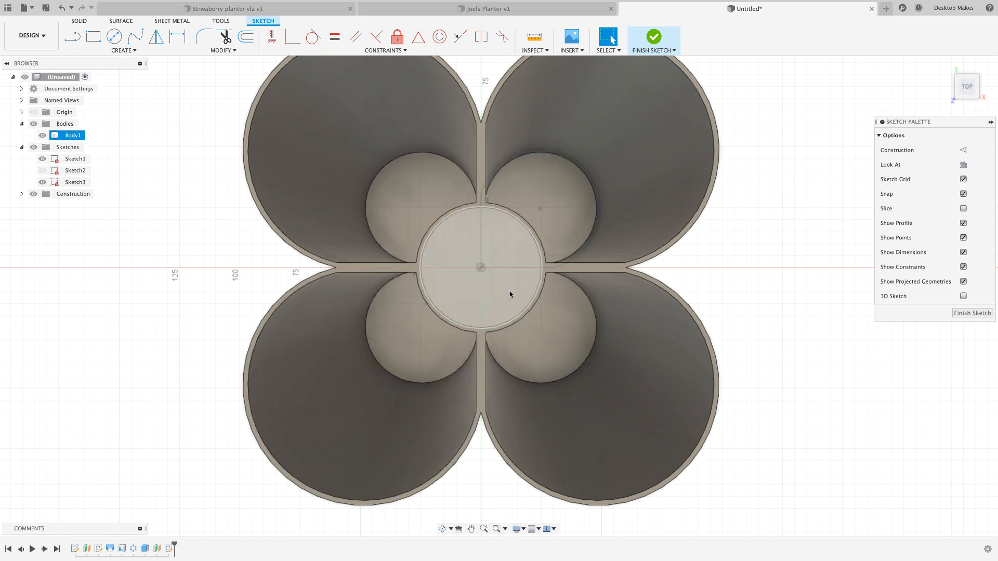
{"action": "scroll", "coordinate": [509, 290], "scroll_direction": "up", "scroll_amount": 2}
{"action": "middle_click_drag", "start_coordinate": [510, 290], "coordinate": [395, 330]}
{"action": "scroll", "coordinate": [395, 331], "scroll_direction": "down", "scroll_amount": 4}
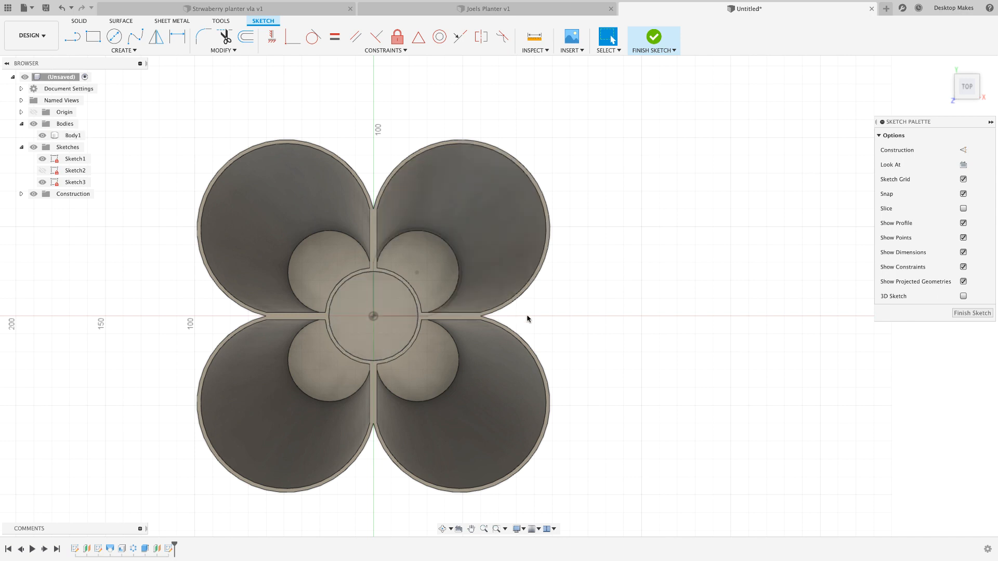
Sketch a 70 mm diagonal line beside the planter, sloping down to the right at roughly 45 degrees
{"action": "key", "text": "l"}
{"action": "left_click", "coordinate": [647, 214]}
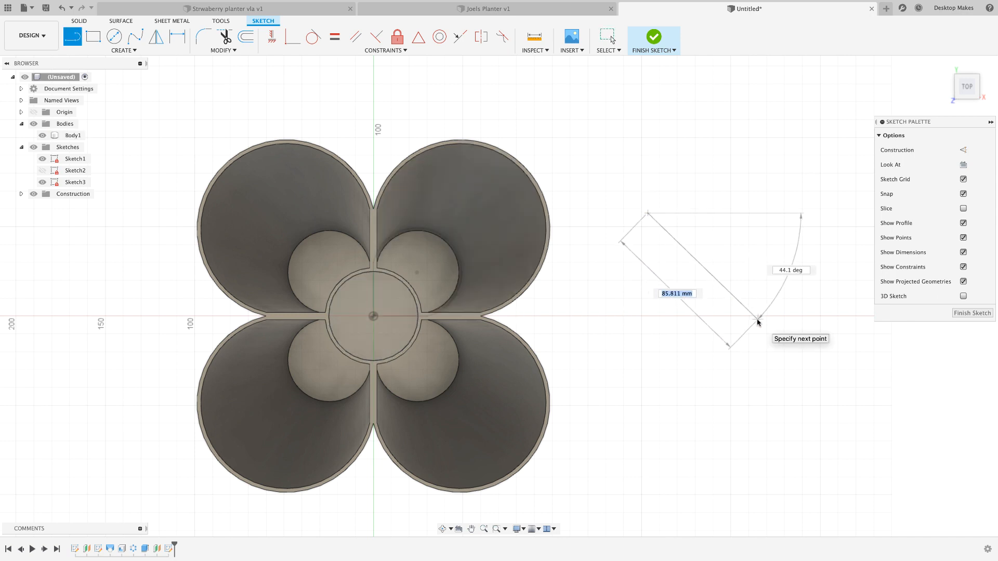
{"action": "type", "text": "70"}
{"action": "key", "text": "Tab"}
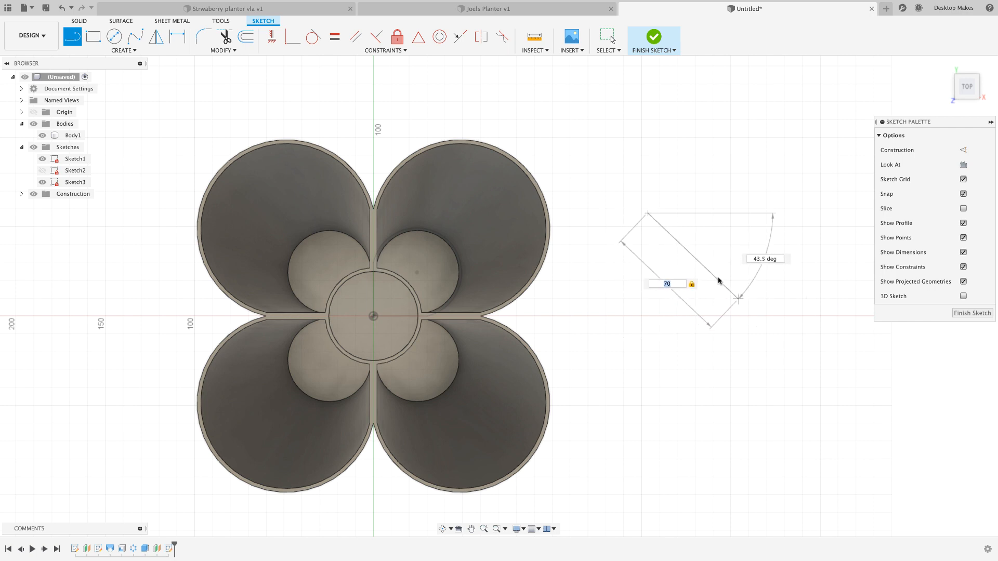
{"action": "left_click", "coordinate": [745, 310]}
{"action": "key", "text": "Escape"}
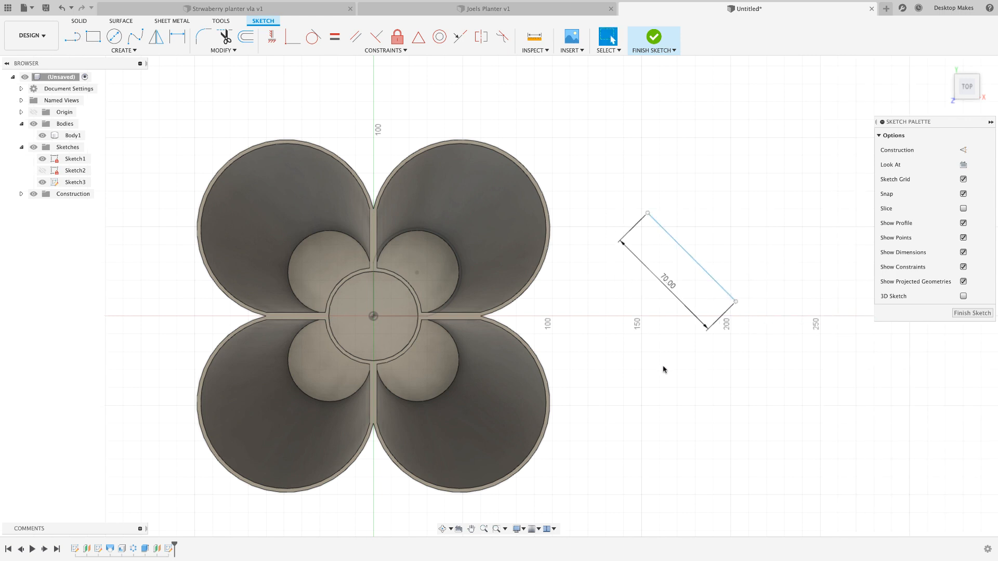
Constrain the midpoint of the 70 mm diagonal line to the origin at the planter's centre
{"action": "scroll", "coordinate": [581, 364], "scroll_direction": "up", "scroll_amount": 2}
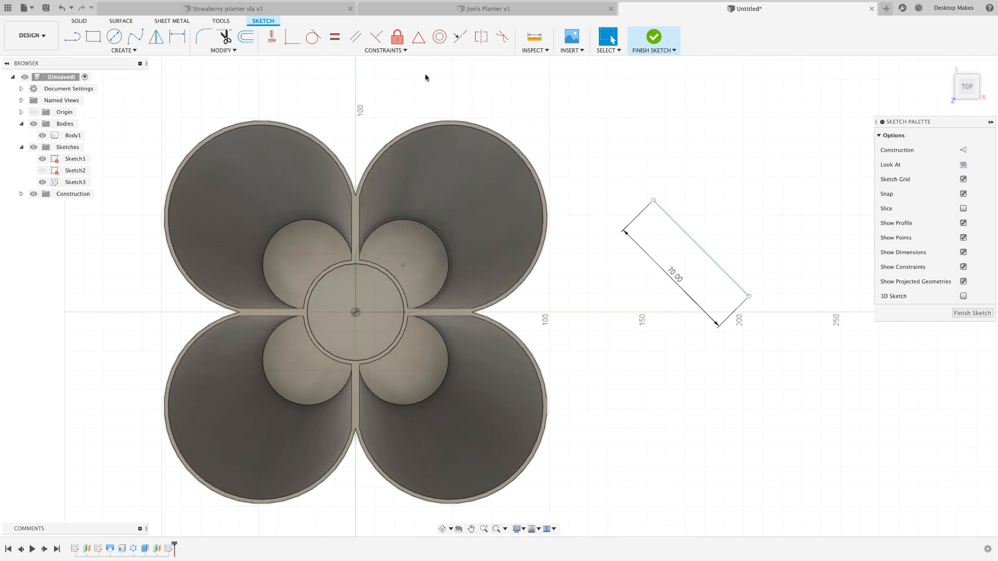
{"action": "middle_click_drag", "start_coordinate": [583, 330], "coordinate": [649, 383]}
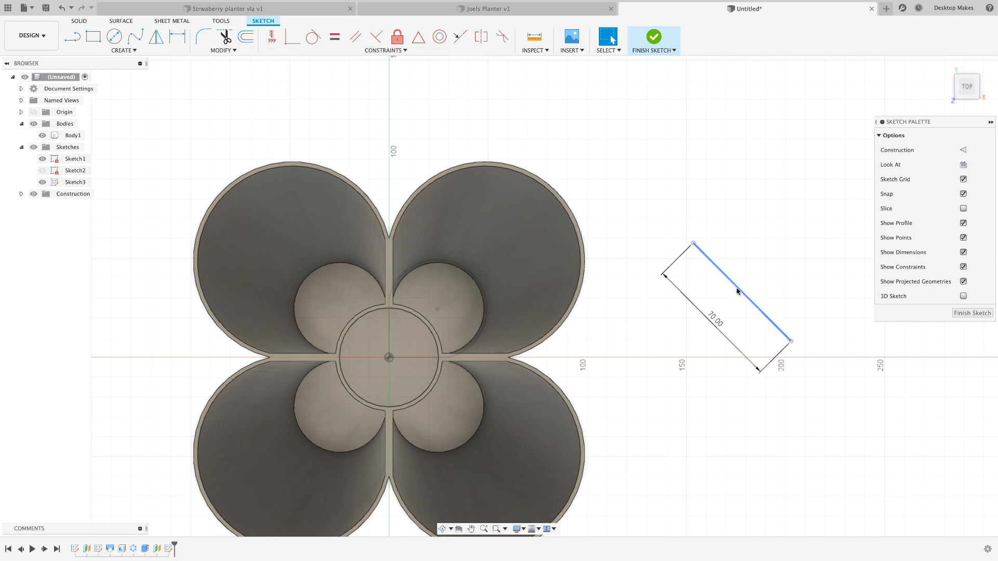
{"action": "scroll", "coordinate": [390, 361], "scroll_direction": "up", "scroll_amount": 2}
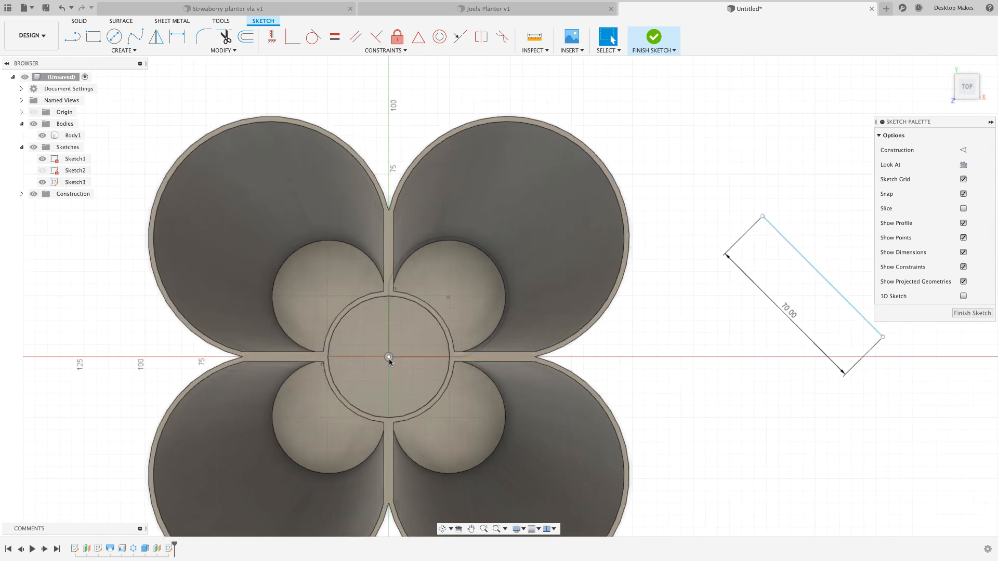
{"action": "left_click", "coordinate": [418, 36]}
{"action": "left_click", "coordinate": [784, 238]}
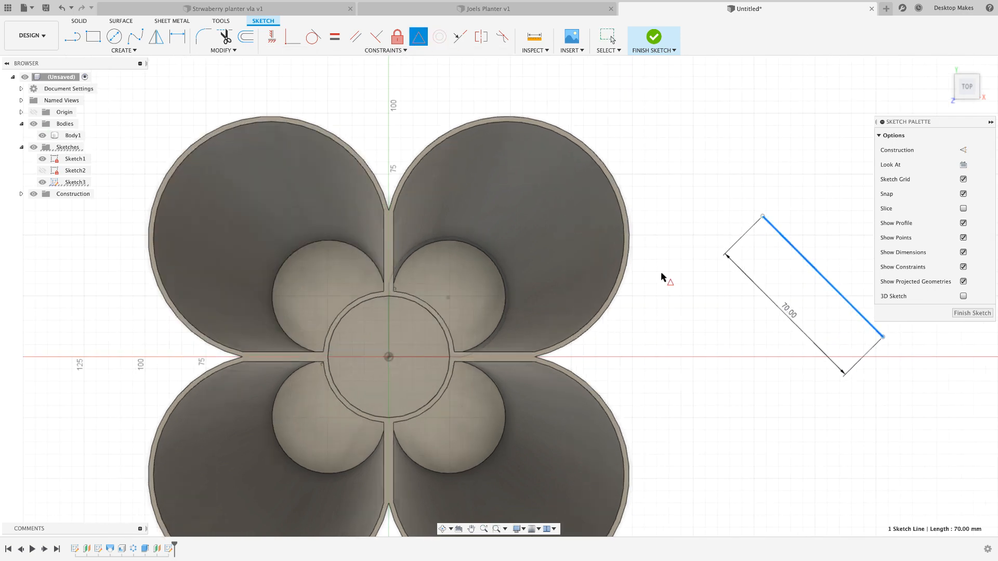
{"action": "left_click", "coordinate": [389, 358]}
{"action": "scroll", "coordinate": [390, 359], "scroll_direction": "up", "scroll_amount": 3}
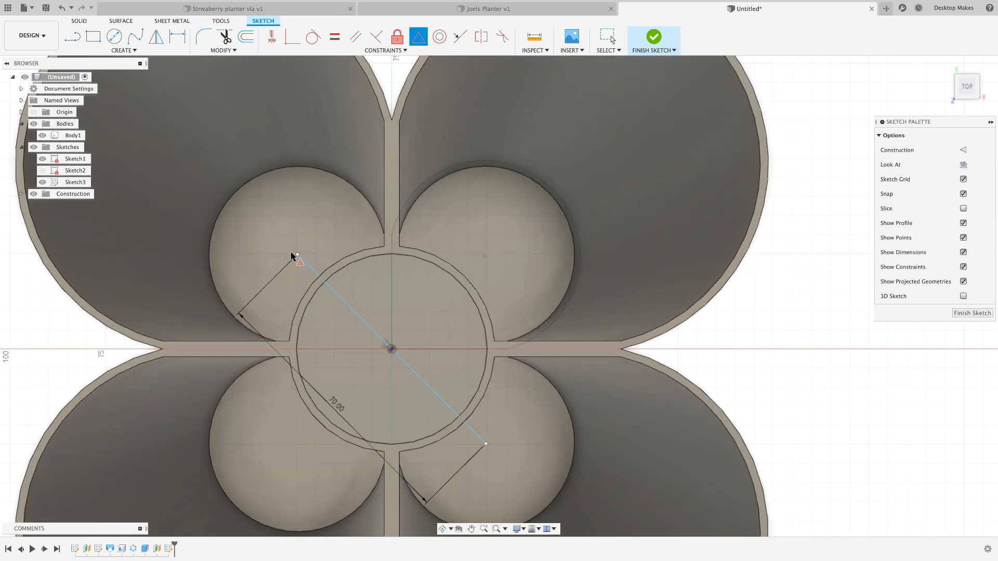
{"action": "left_click", "coordinate": [397, 354]}
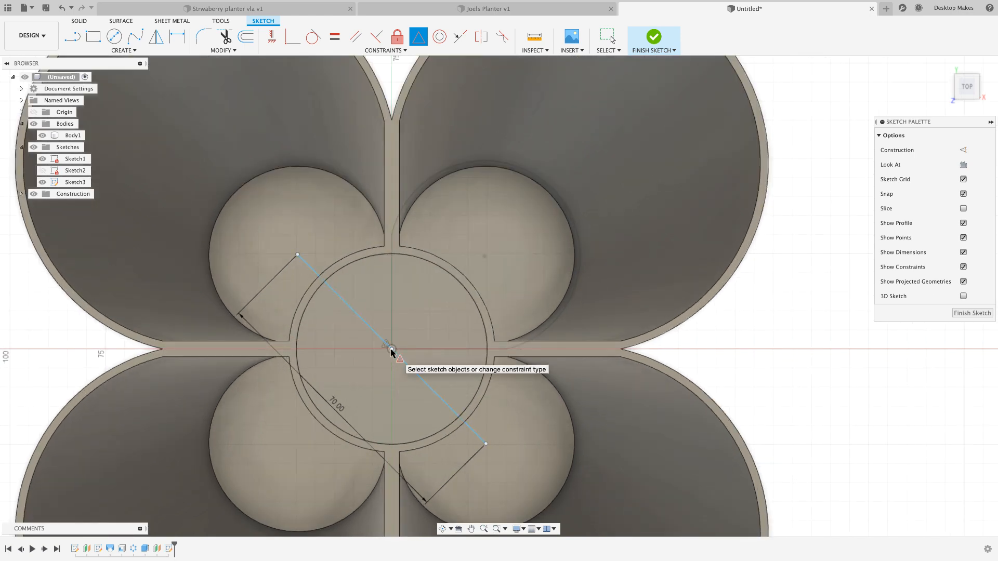
{"action": "scroll", "coordinate": [392, 352], "scroll_direction": "down", "scroll_amount": 5}
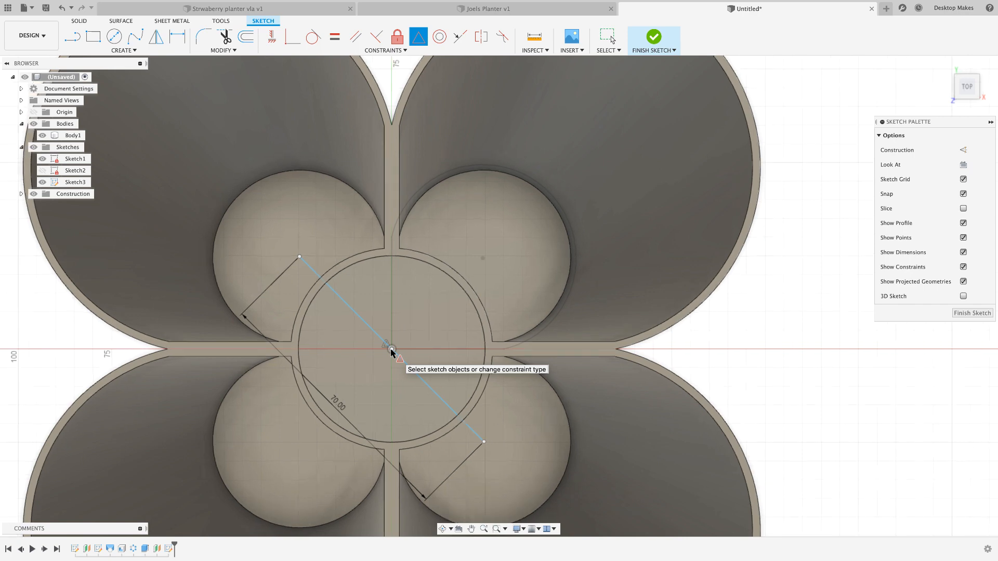
{"action": "key", "text": "Escape"}
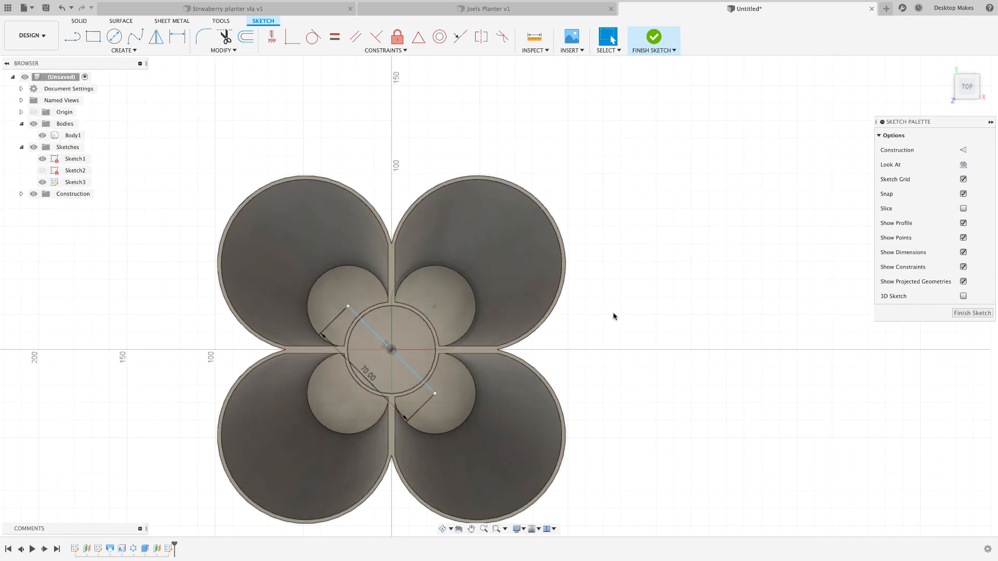
Sketch a second 70 mm line beside the planter, sloping the opposite way to the first
{"action": "key", "text": "l"}
{"action": "left_click", "coordinate": [736, 201]}
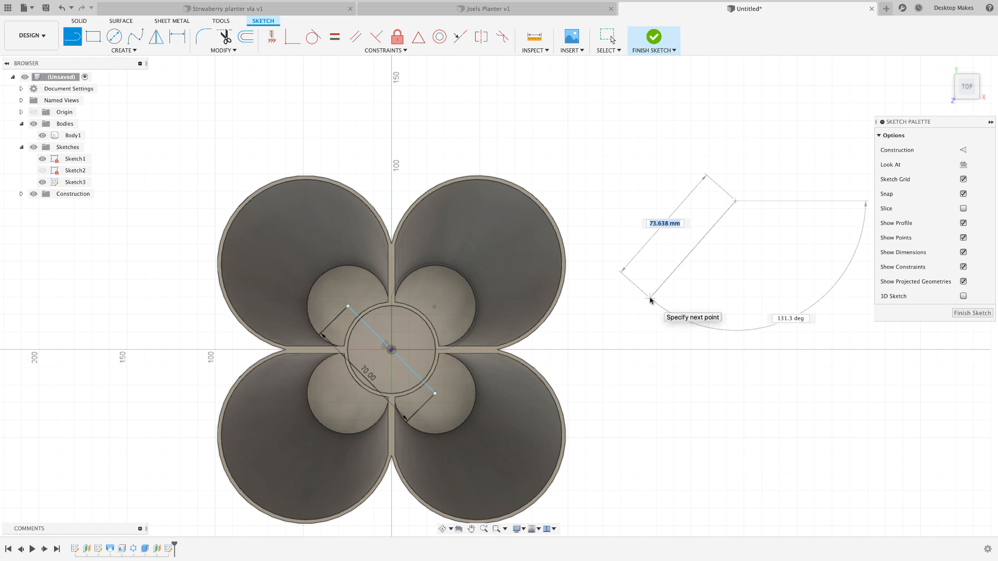
{"action": "type", "text": "70"}
{"action": "key", "text": "Return"}
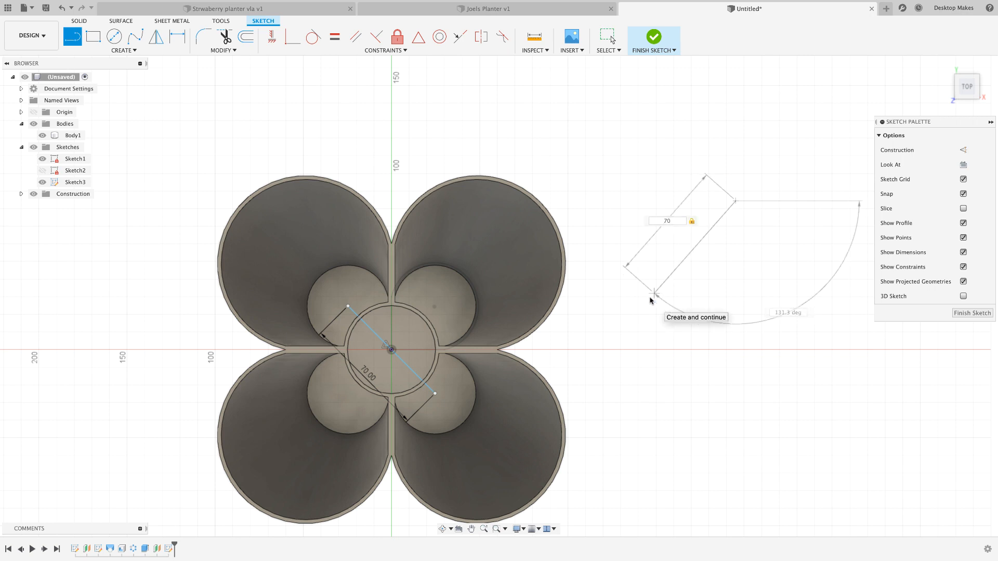
Constrain the second 70 mm line's midpoint to the origin so that both lines cross there
{"action": "left_click", "coordinate": [419, 36]}
{"action": "left_click", "coordinate": [709, 233]}
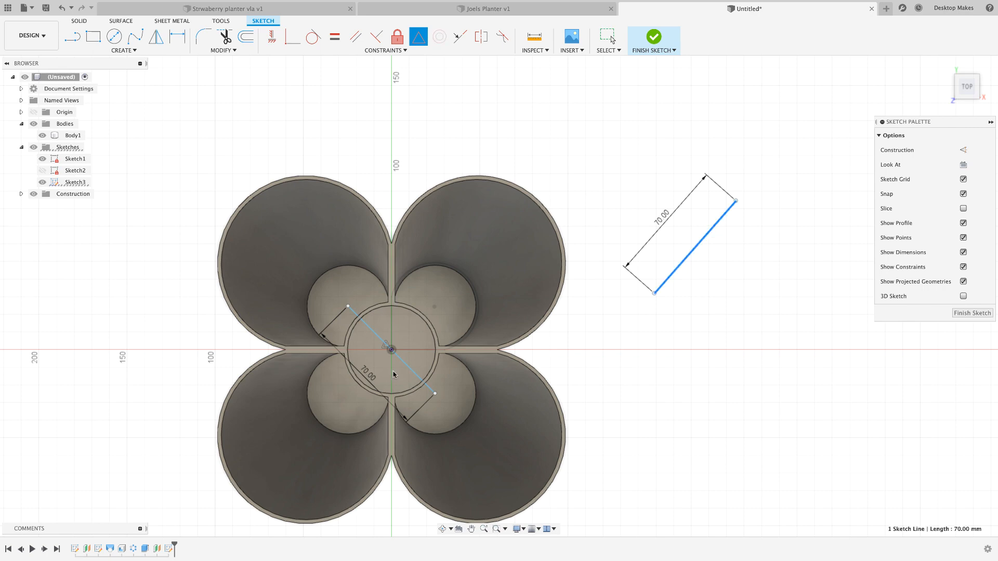
{"action": "left_click", "coordinate": [392, 349]}
{"action": "scroll", "coordinate": [391, 348], "scroll_direction": "up", "scroll_amount": 5}
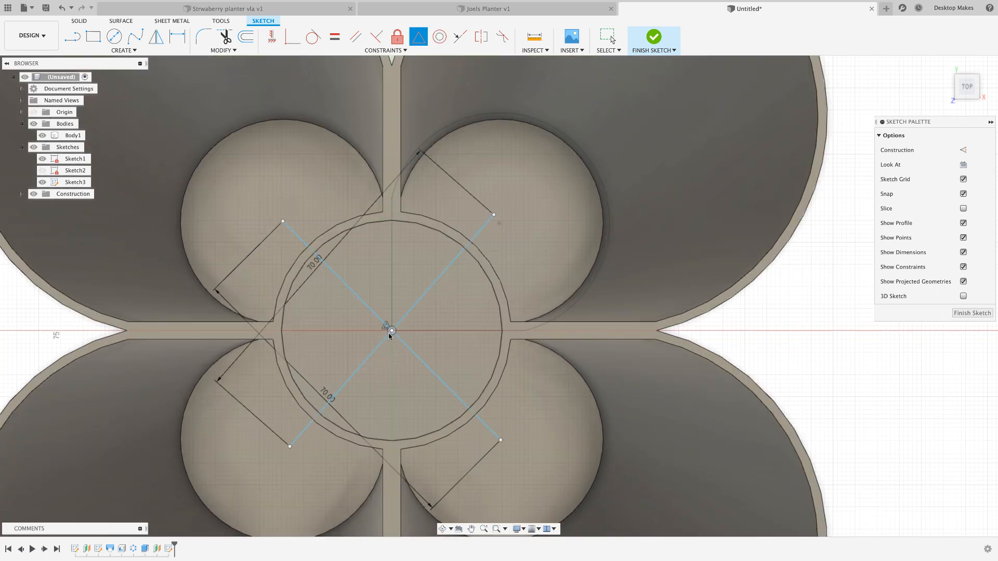
{"action": "middle_click_drag", "start_coordinate": [389, 334], "coordinate": [390, 361]}
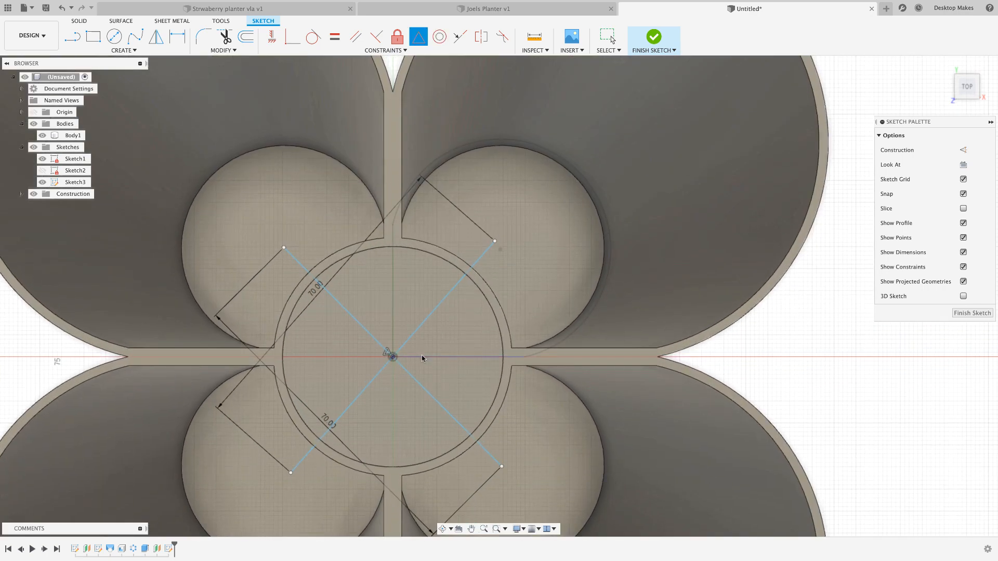
Show Sketch2 and dimension the second line at 45 degrees to the horizontal sketch line running from the origin
{"action": "left_click", "coordinate": [42, 171]}
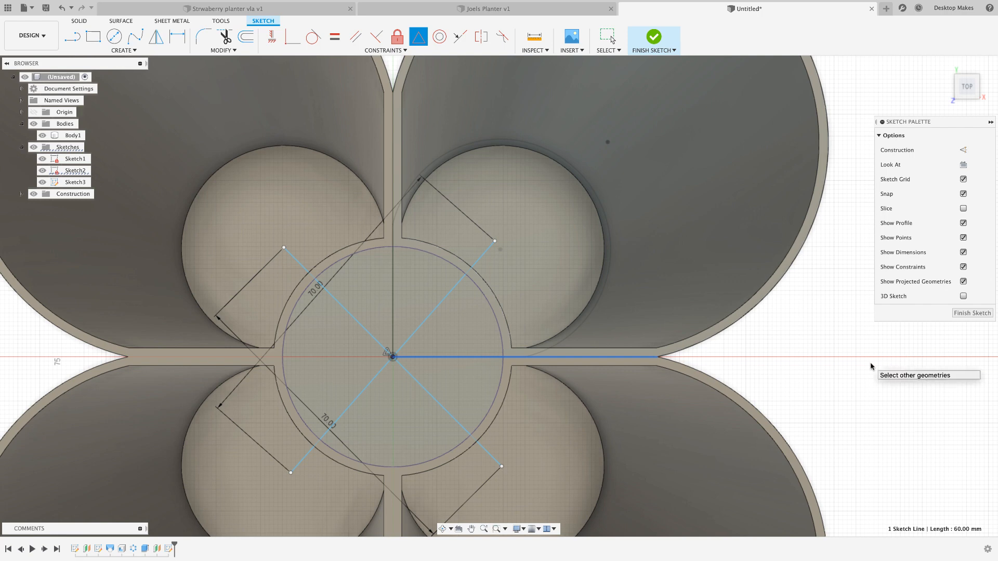
{"action": "key", "text": "d"}
{"action": "left_click", "coordinate": [446, 298]}
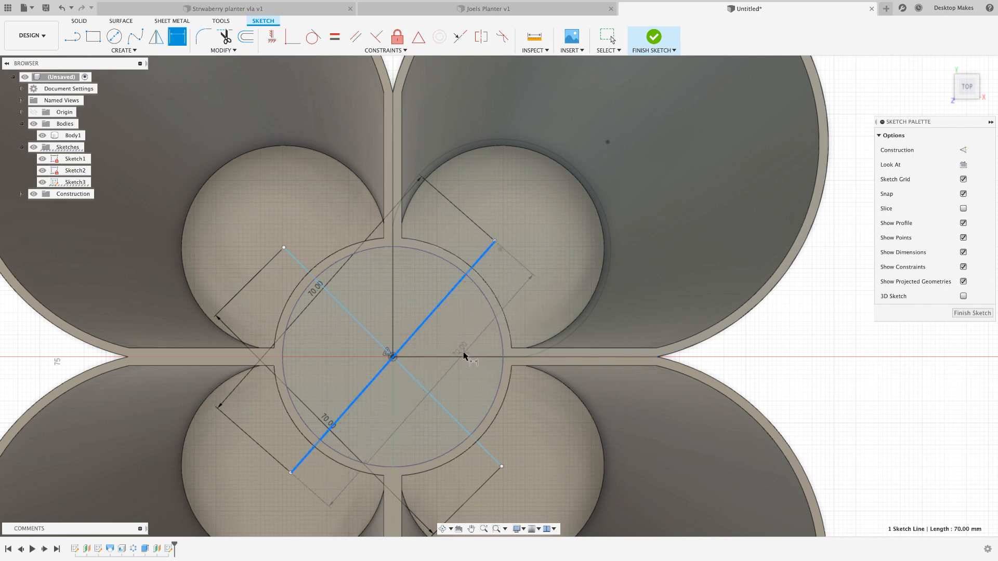
{"action": "left_click", "coordinate": [495, 357]}
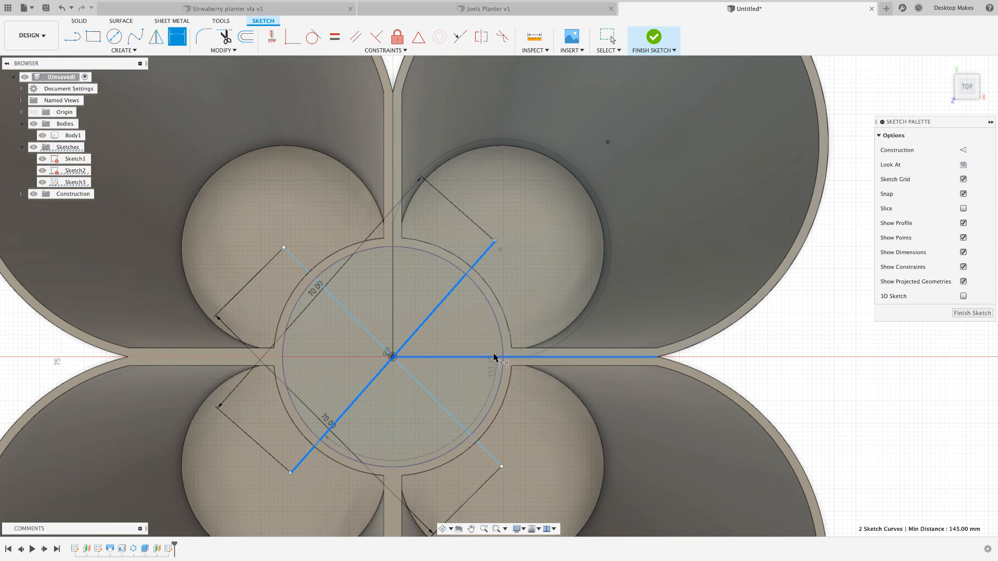
{"action": "left_click", "coordinate": [469, 333]}
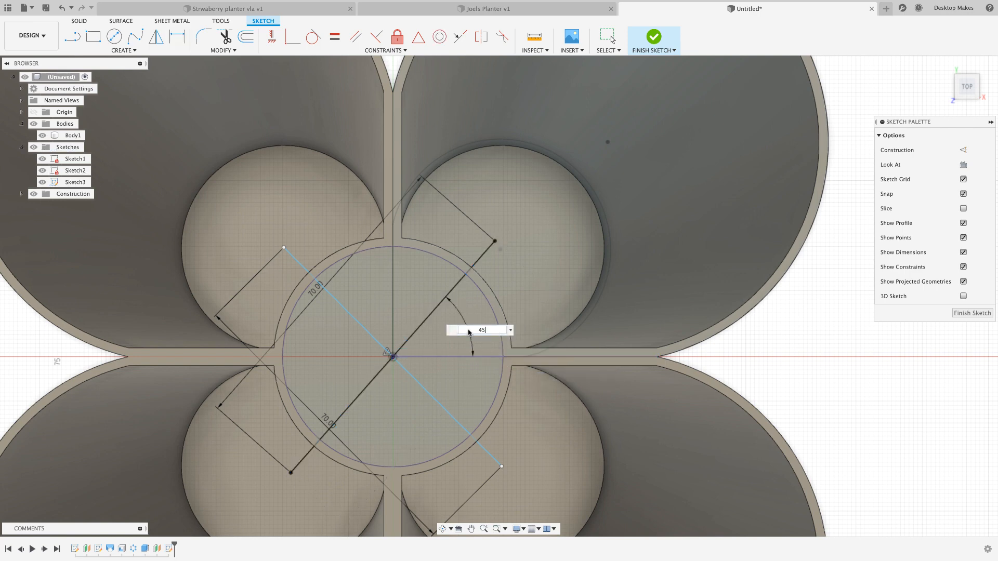
{"action": "type", "text": "45"}
{"action": "key", "text": "Return"}
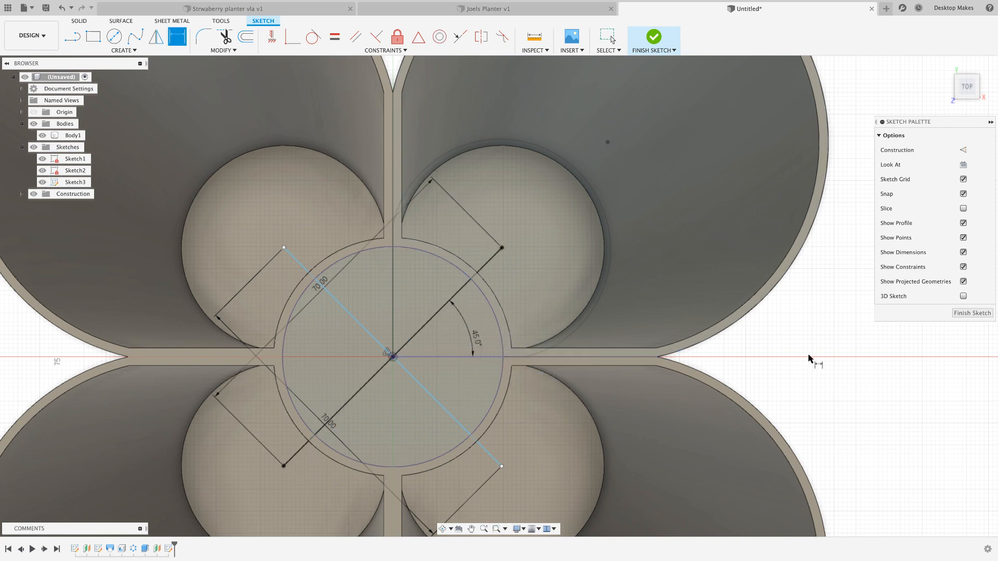
{"action": "key", "text": "Escape"}
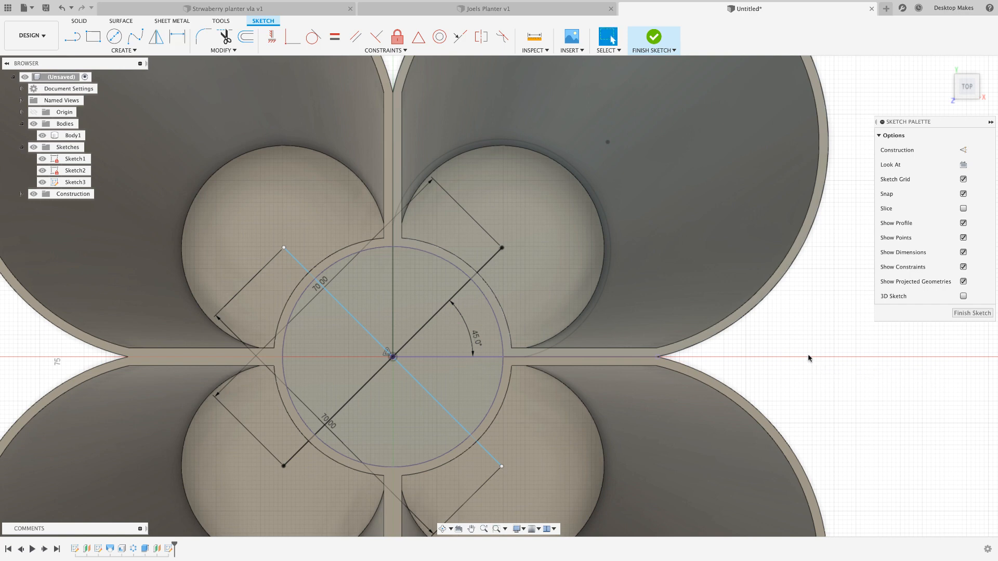
Dimension the angle between the two crossing 70 mm lines at 90 degrees
{"action": "key", "text": "d"}
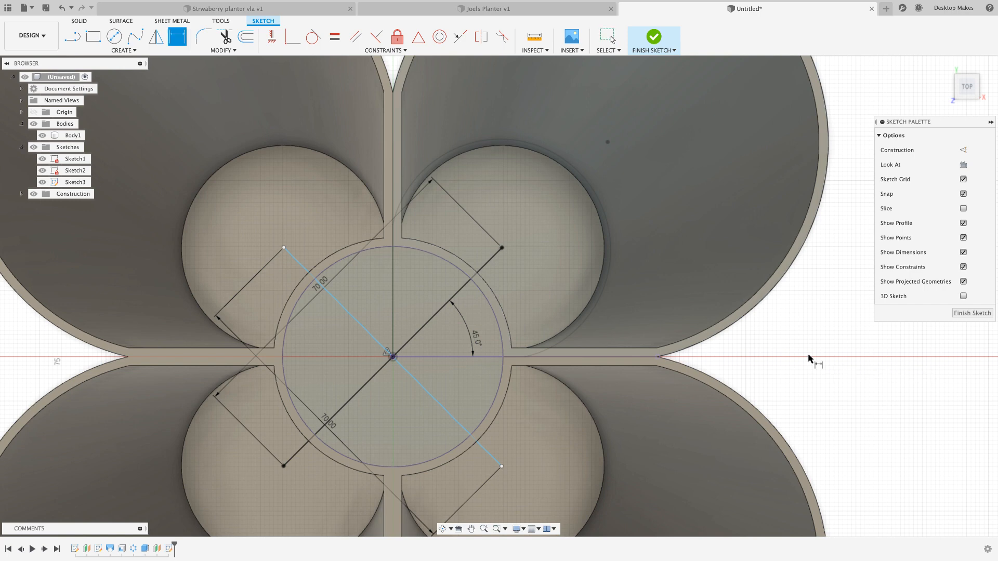
{"action": "left_click", "coordinate": [428, 321]}
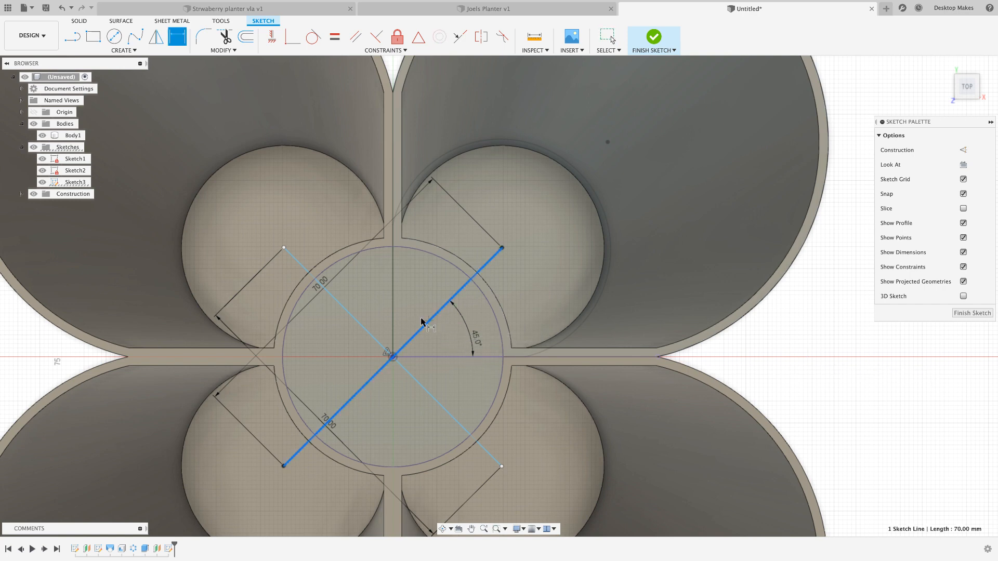
{"action": "left_click", "coordinate": [341, 309]}
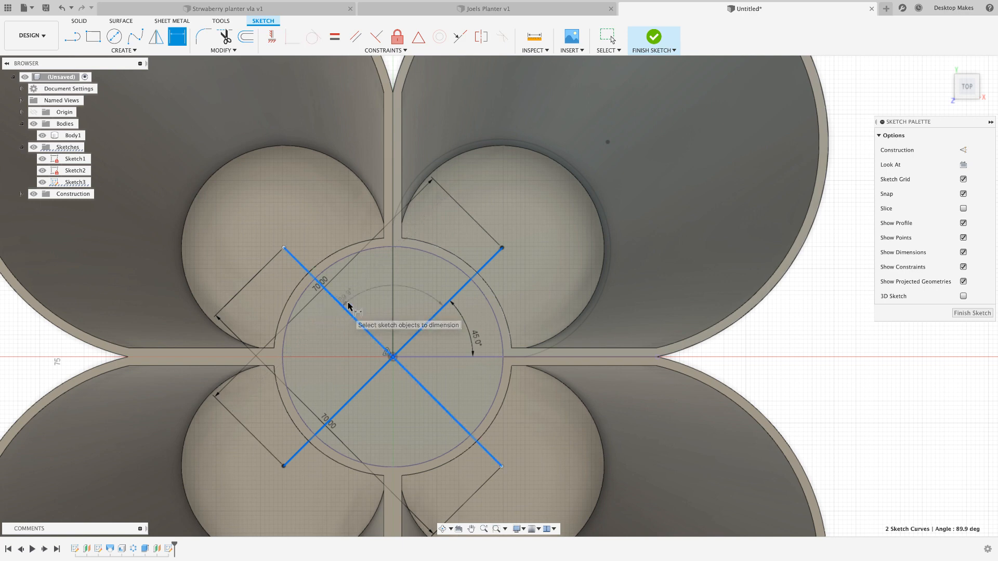
{"action": "scroll", "coordinate": [393, 304], "scroll_direction": "up", "scroll_amount": 3}
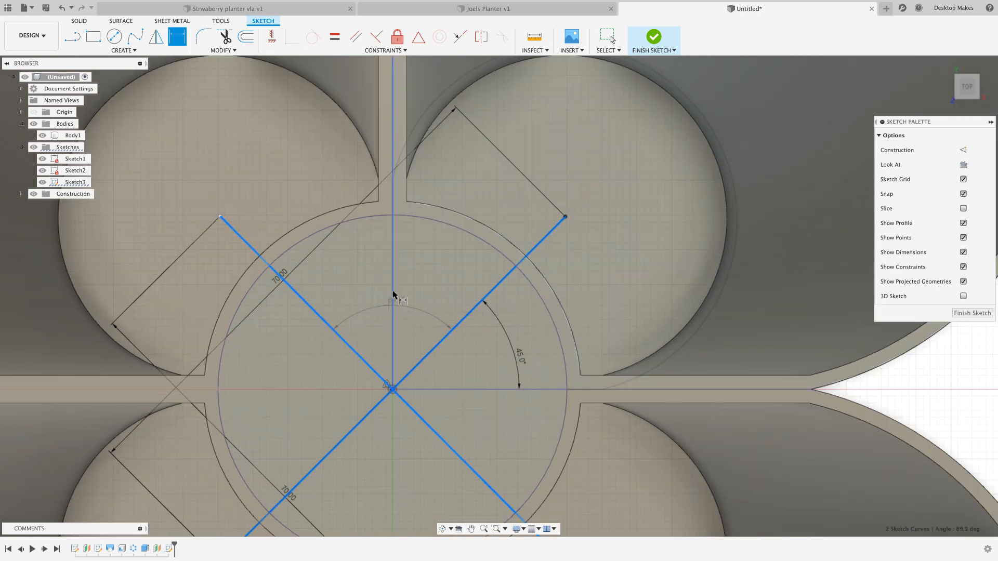
{"action": "left_click", "coordinate": [434, 285]}
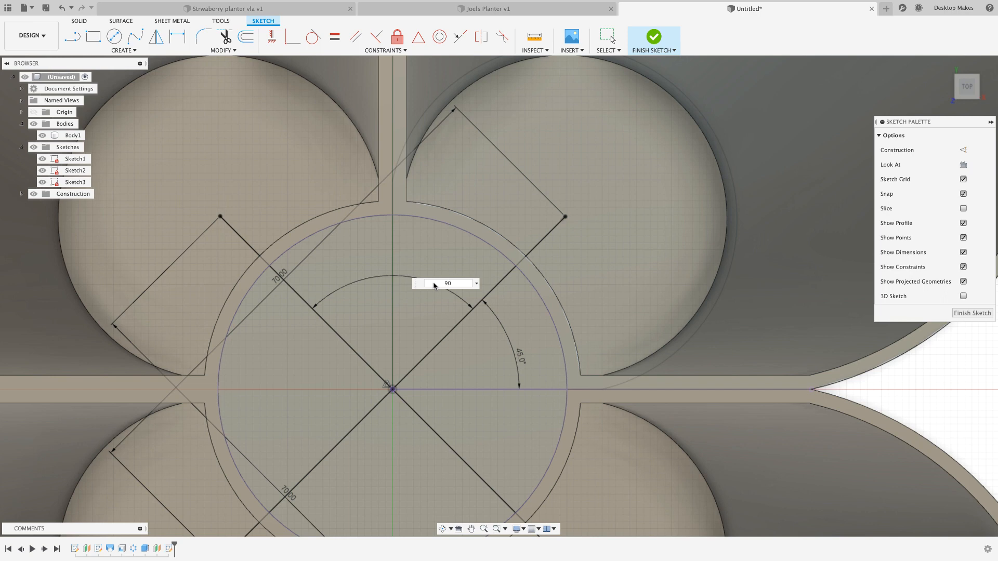
{"action": "key", "text": "Return"}
{"action": "key", "text": "Escape"}
{"action": "scroll", "coordinate": [425, 309], "scroll_direction": "down", "scroll_amount": 3}
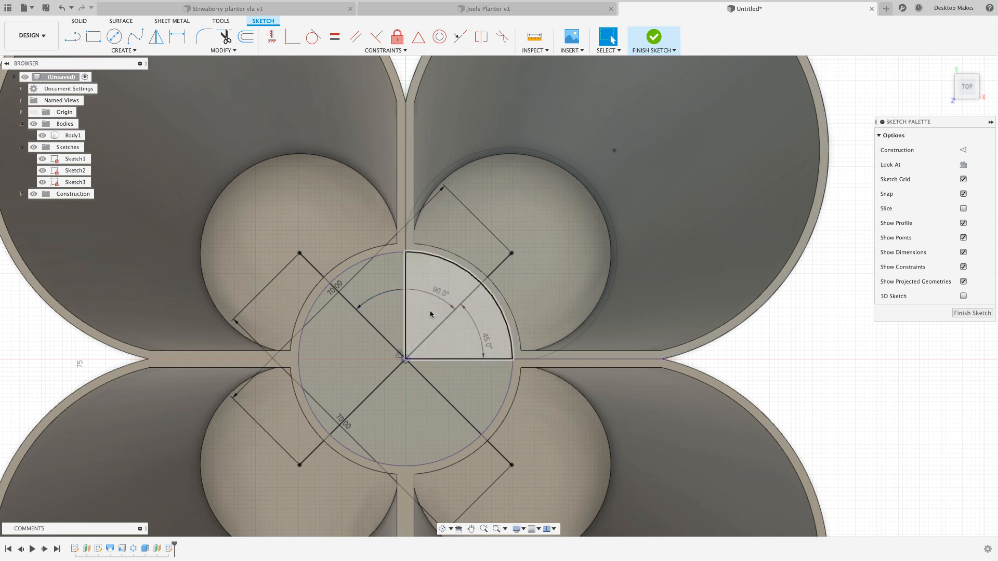
Hide Sketch1 and Sketch2, check the crossing lines with the planter body temporarily hidden, and finish the sketch
{"action": "scroll", "coordinate": [426, 297], "scroll_direction": "down", "scroll_amount": 3}
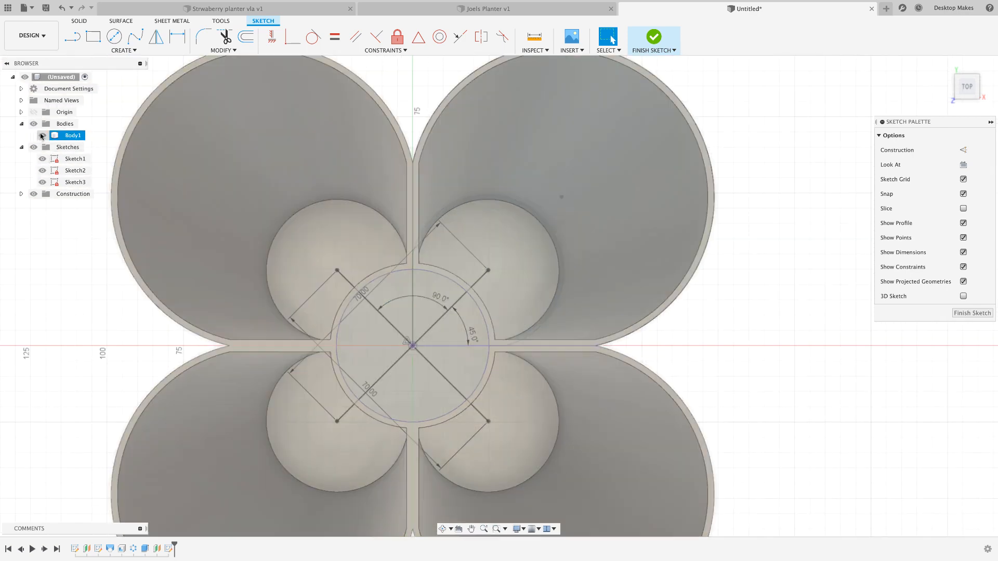
{"action": "left_click", "coordinate": [42, 135]}
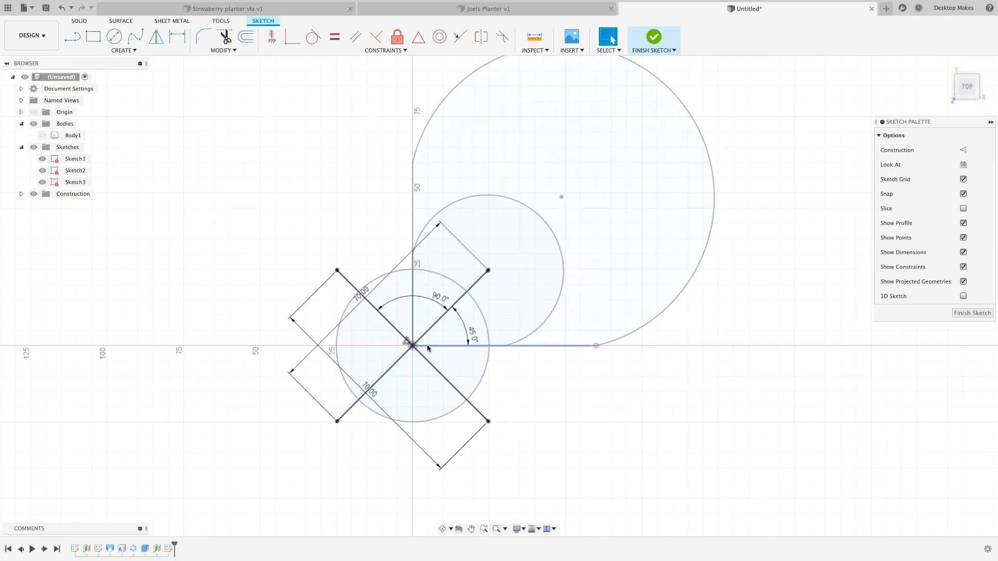
{"action": "left_click", "coordinate": [42, 171]}
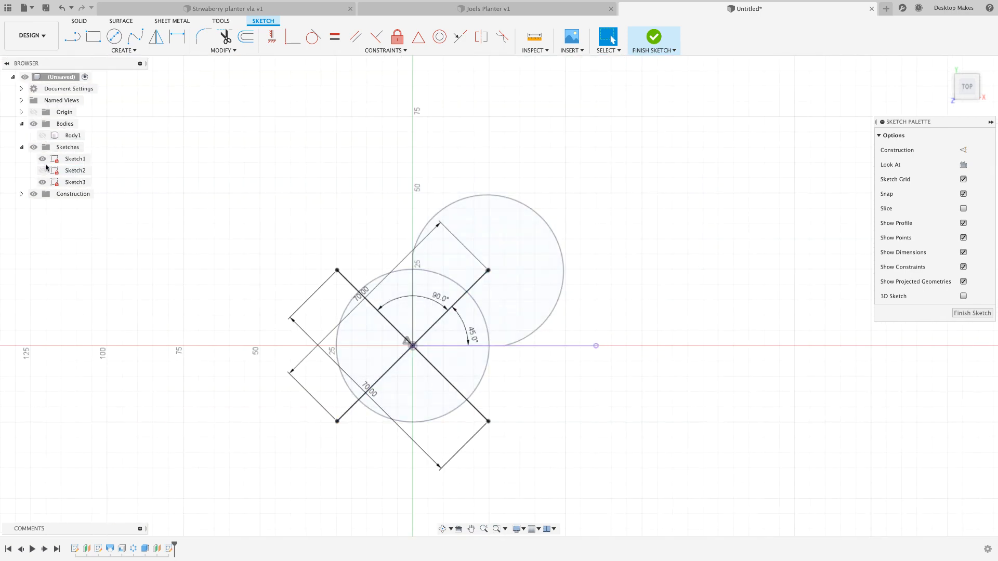
{"action": "left_click", "coordinate": [43, 158]}
{"action": "scroll", "coordinate": [428, 341], "scroll_direction": "up", "scroll_amount": 3}
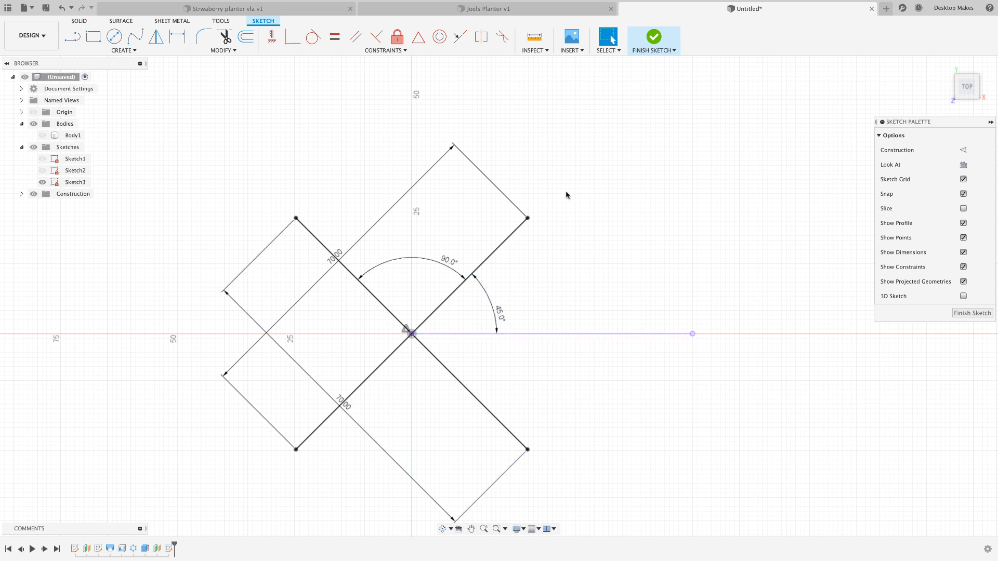
{"action": "left_click", "coordinate": [65, 136]}
{"action": "left_click", "coordinate": [42, 135]}
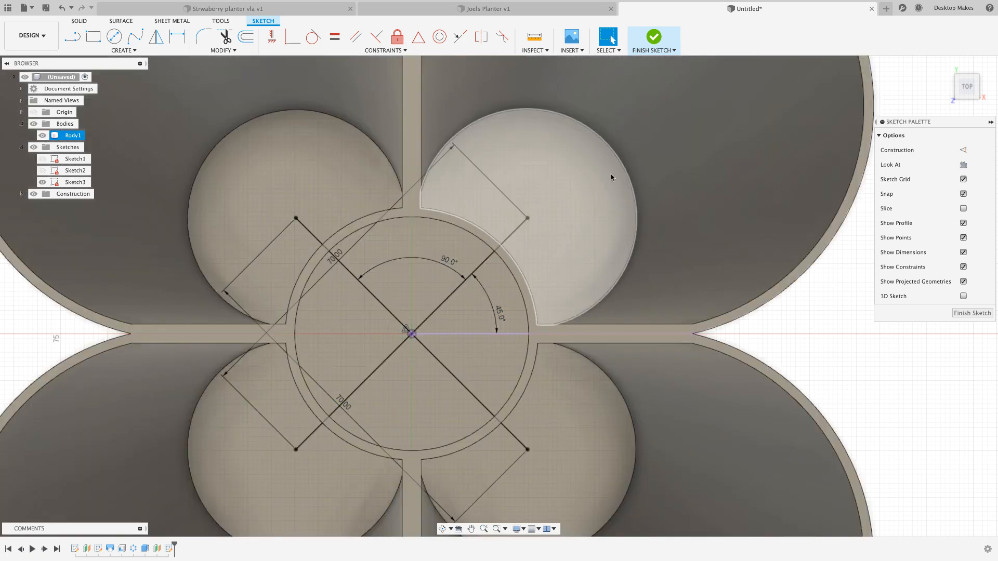
{"action": "scroll", "coordinate": [600, 180], "scroll_direction": "down", "scroll_amount": 3}
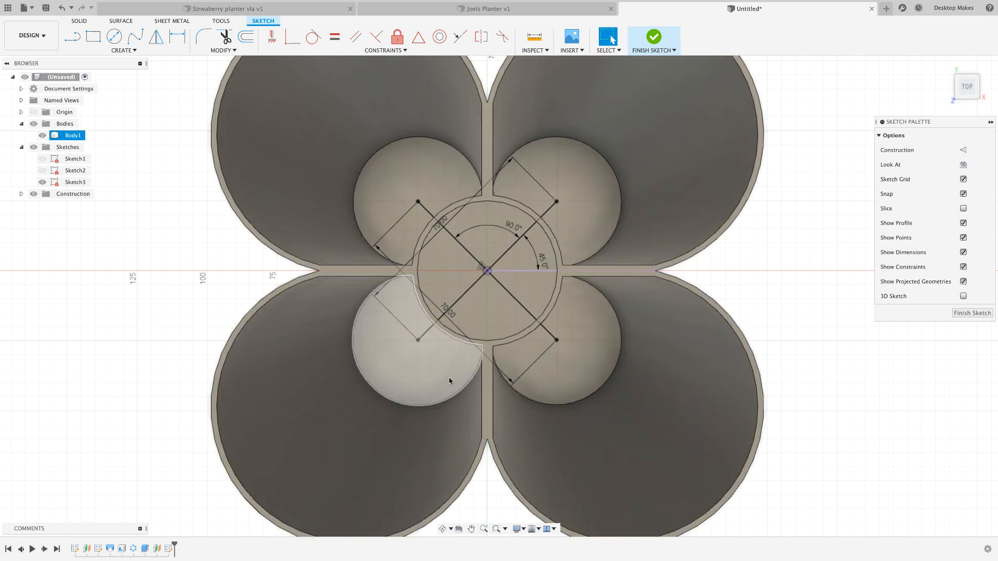
{"action": "left_click", "coordinate": [655, 37]}
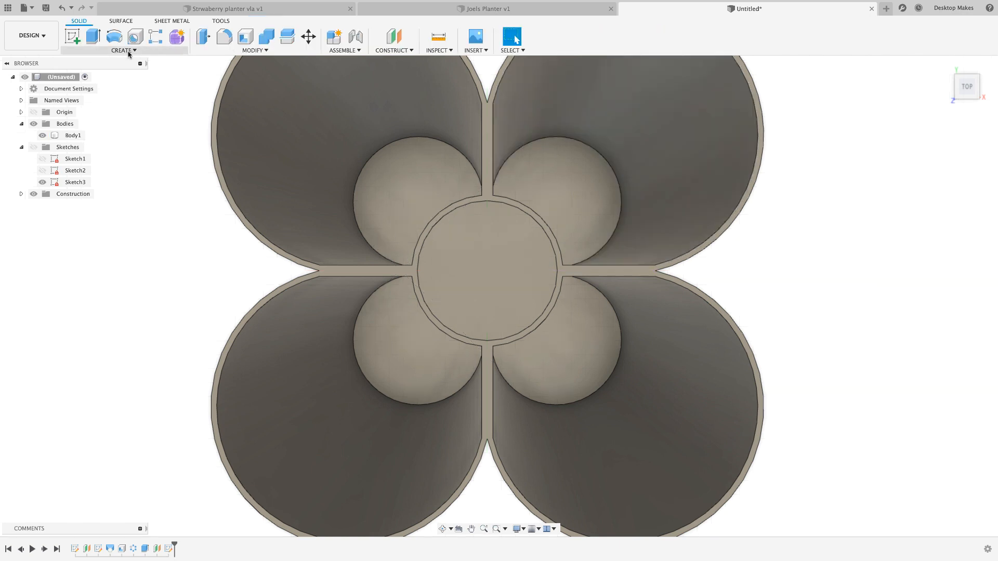
Show the sketches and cut a 3 mm circular pipe through the planter body along the second diagonal line
{"action": "left_click", "coordinate": [124, 50]}
{"action": "left_click", "coordinate": [79, 237]}
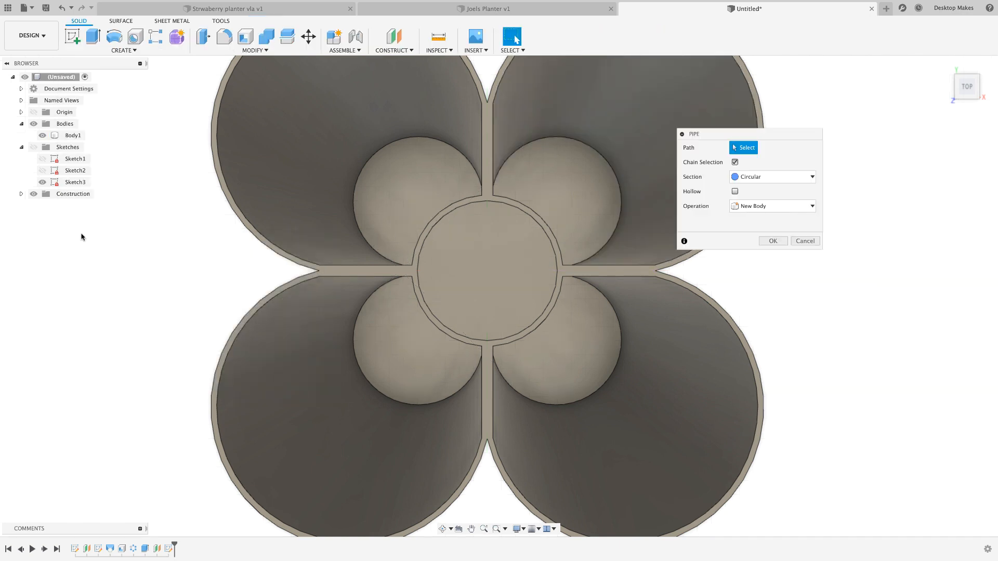
{"action": "left_click", "coordinate": [34, 148]}
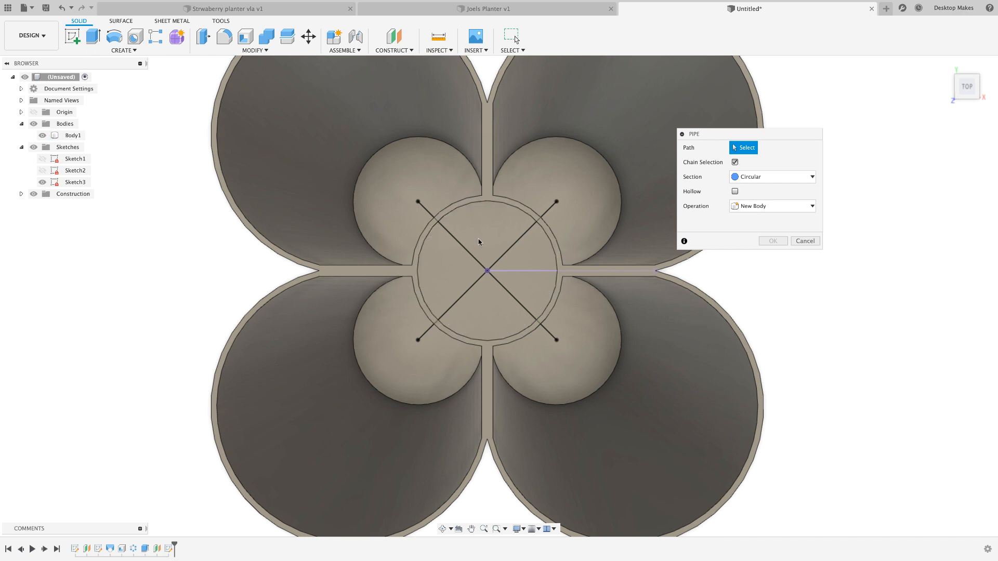
{"action": "left_click", "coordinate": [470, 253]}
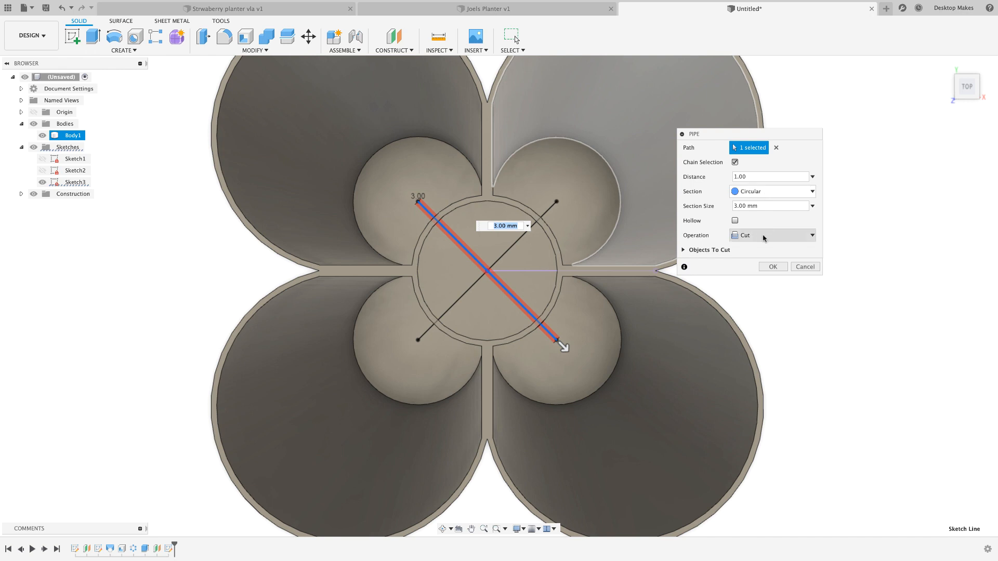
{"action": "left_click", "coordinate": [780, 269]}
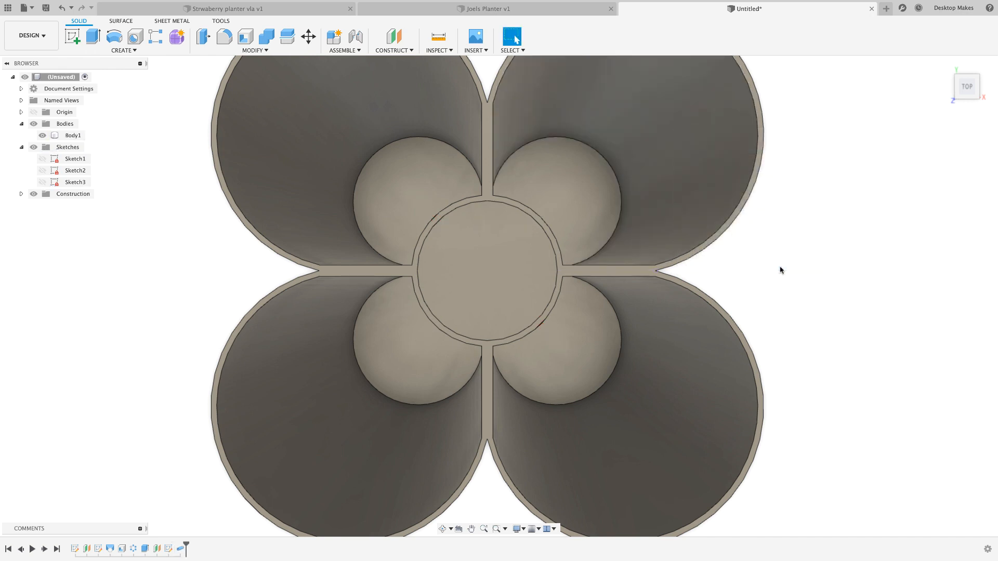
Show Sketch3 and repeat the Pipe cut with a 3 mm circular section along the other diagonal line
{"action": "right_click", "coordinate": [780, 270]}
{"action": "left_click", "coordinate": [781, 235]}
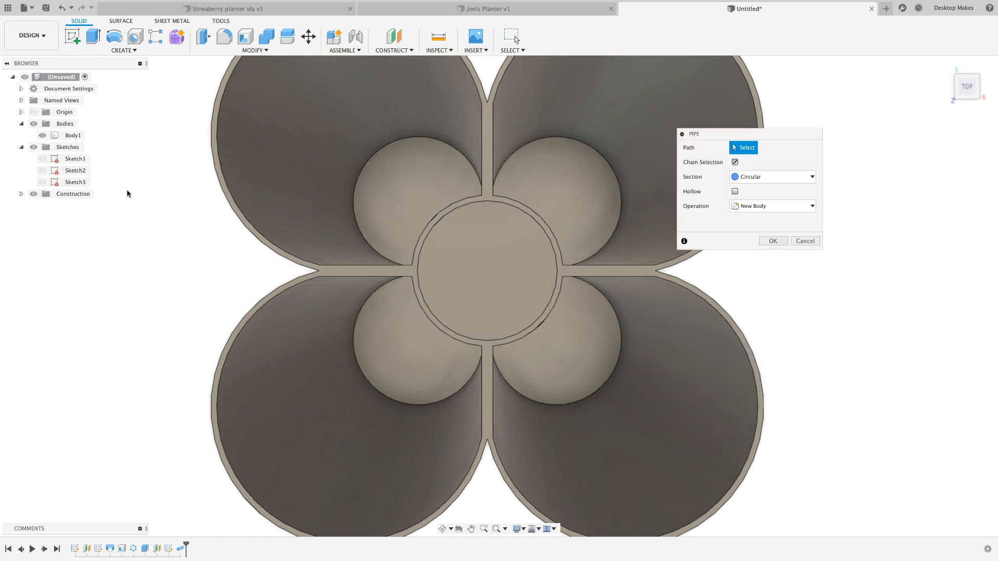
{"action": "left_click", "coordinate": [43, 182]}
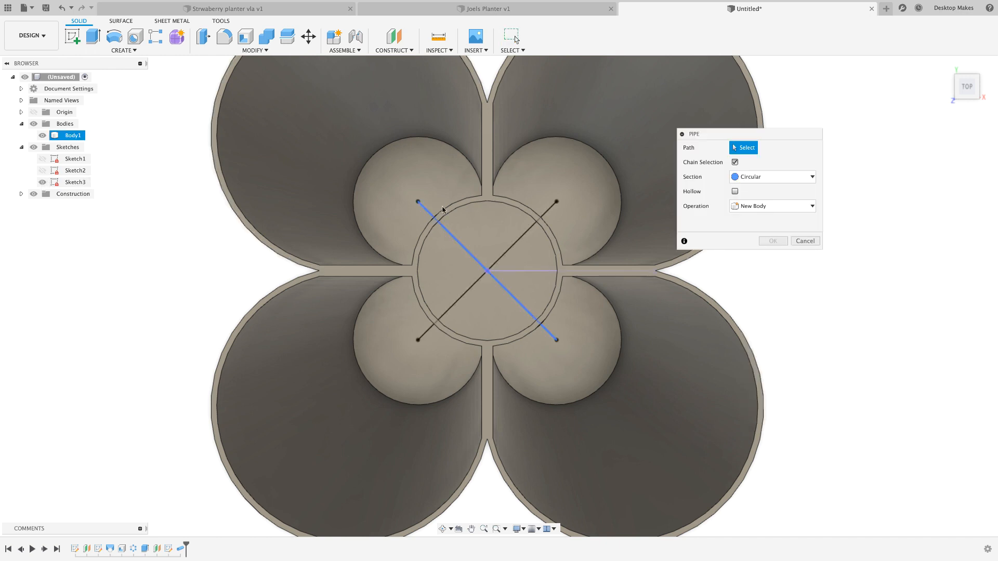
{"action": "left_click", "coordinate": [526, 232]}
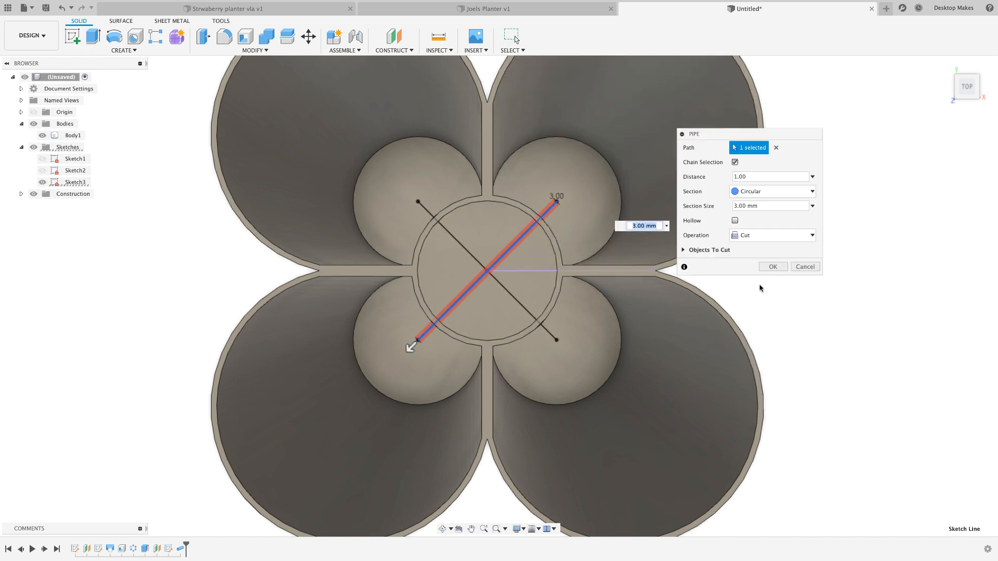
{"action": "left_click", "coordinate": [770, 270]}
Examine the pipe hole cut through the base of the planter's central tube
{"action": "middle_click_drag", "start_coordinate": [630, 407], "coordinate": [622, 395], "text": "shift"}
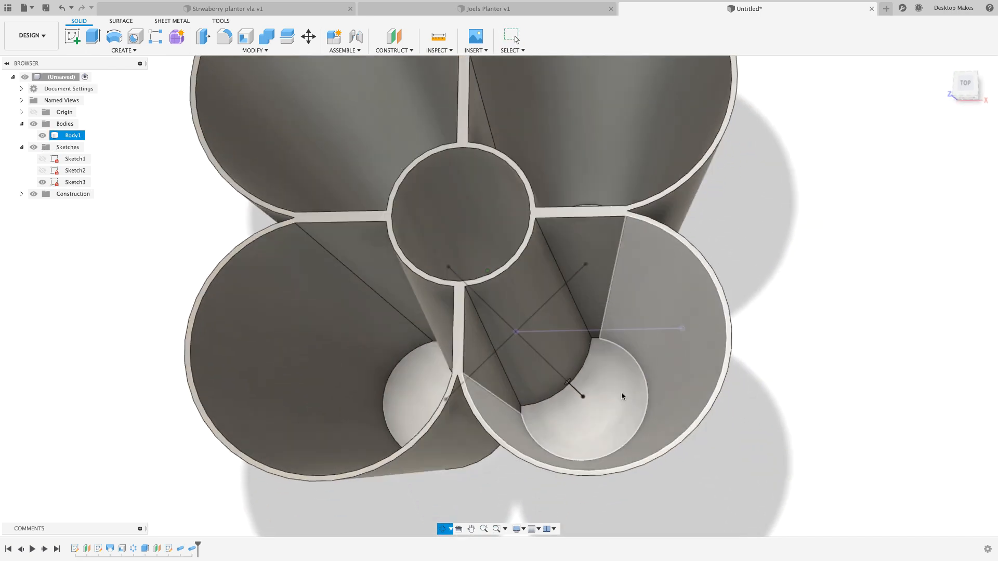
{"action": "scroll", "coordinate": [616, 411], "scroll_direction": "up", "scroll_amount": 5}
{"action": "scroll", "coordinate": [572, 408], "scroll_direction": "up", "scroll_amount": 2}
{"action": "scroll", "coordinate": [425, 310], "scroll_direction": "up", "scroll_amount": 8}
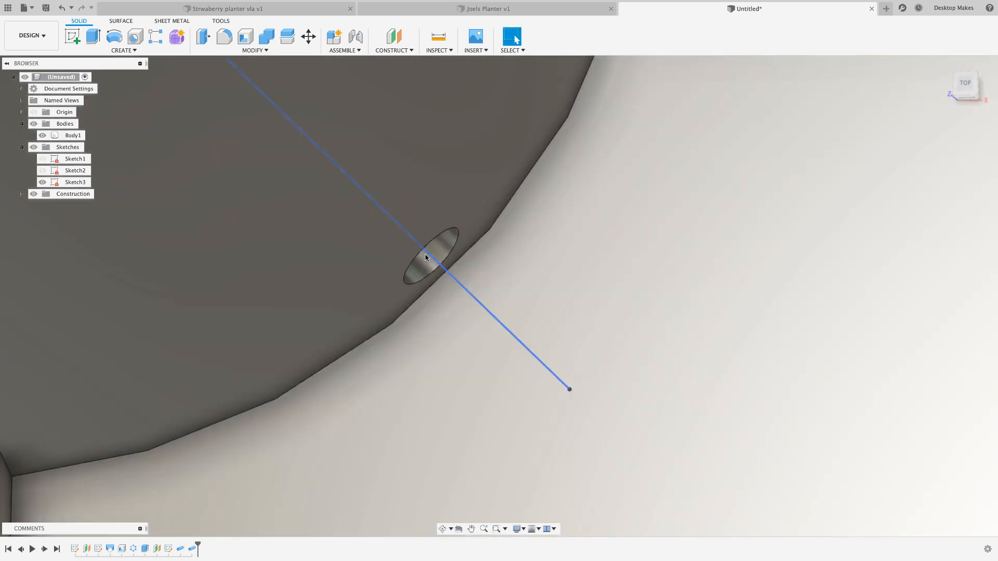
{"action": "left_click", "coordinate": [425, 263]}
{"action": "scroll", "coordinate": [425, 263], "scroll_direction": "down", "scroll_amount": 8}
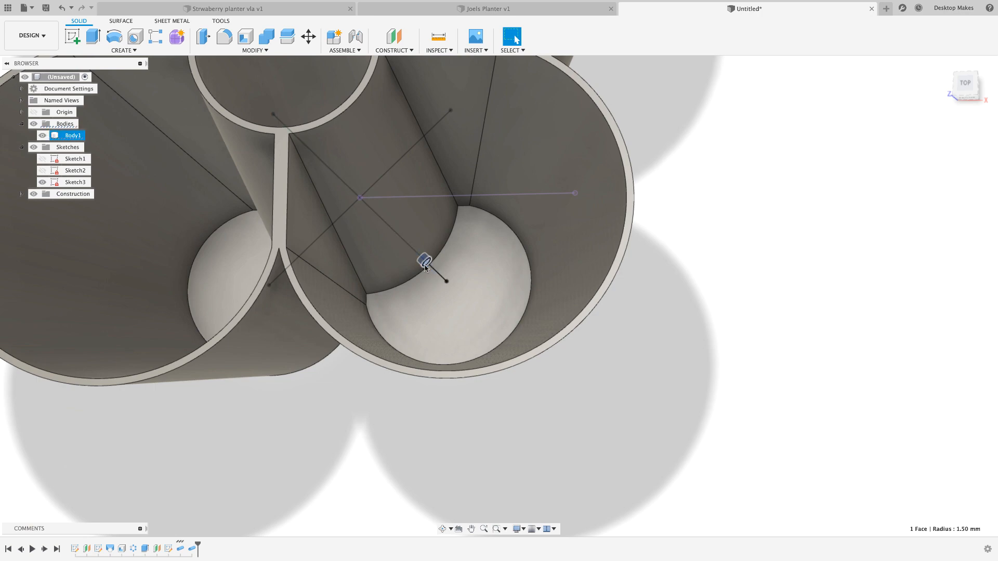
{"action": "scroll", "coordinate": [425, 263], "scroll_direction": "down", "scroll_amount": 5}
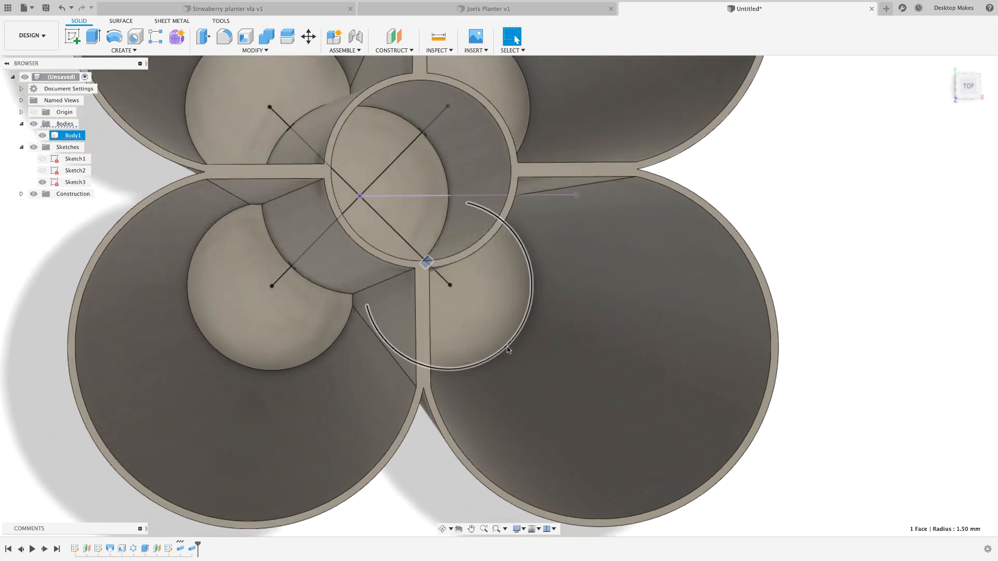
{"action": "middle_click_drag", "start_coordinate": [833, 383], "coordinate": [819, 304], "text": "shift"}
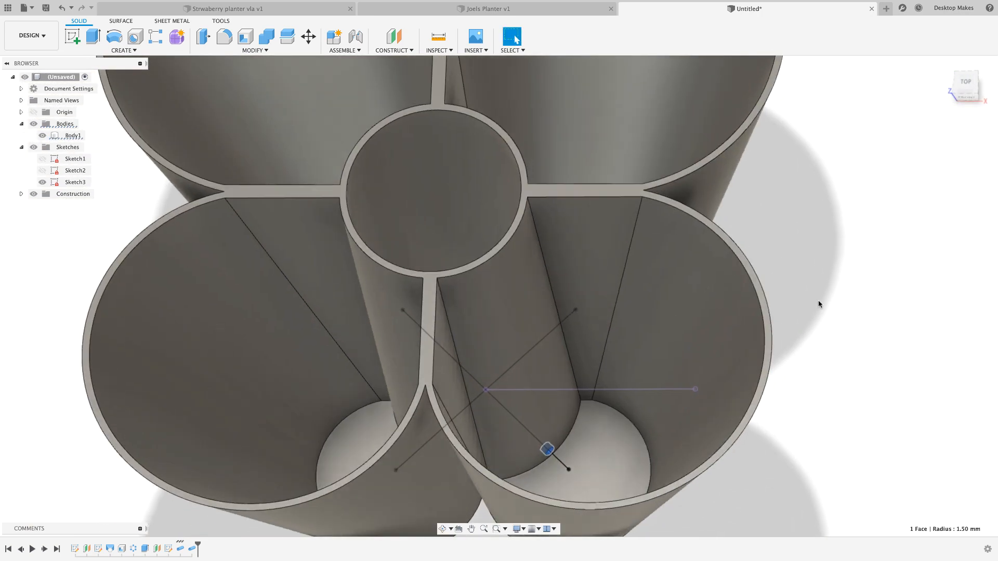
Create a section analysis of the planter on the XZ plane with a Y distance of 10 mm
{"action": "left_click", "coordinate": [73, 135]}
{"action": "left_click", "coordinate": [434, 50]}
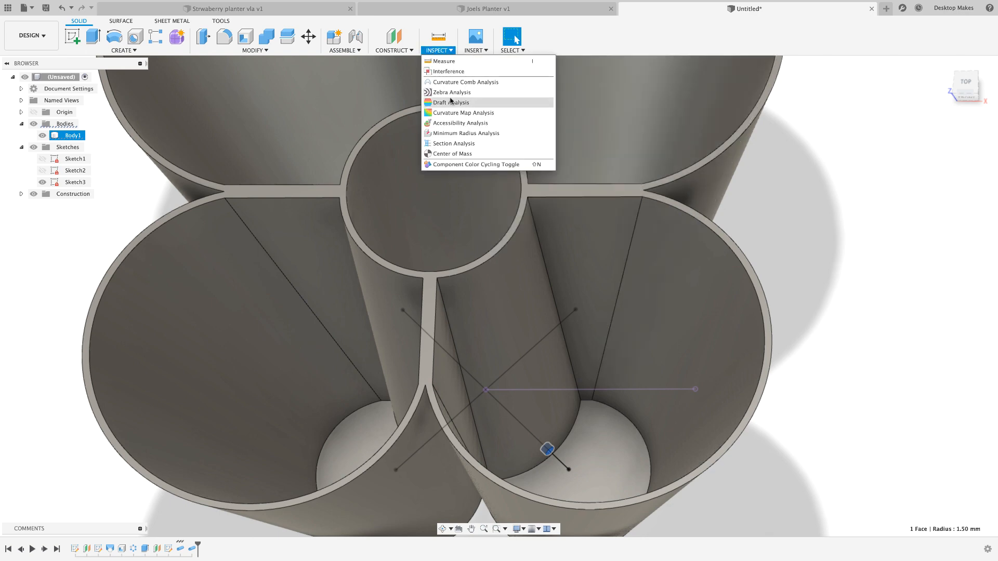
{"action": "left_click", "coordinate": [454, 144]}
{"action": "scroll", "coordinate": [561, 319], "scroll_direction": "down", "scroll_amount": 4}
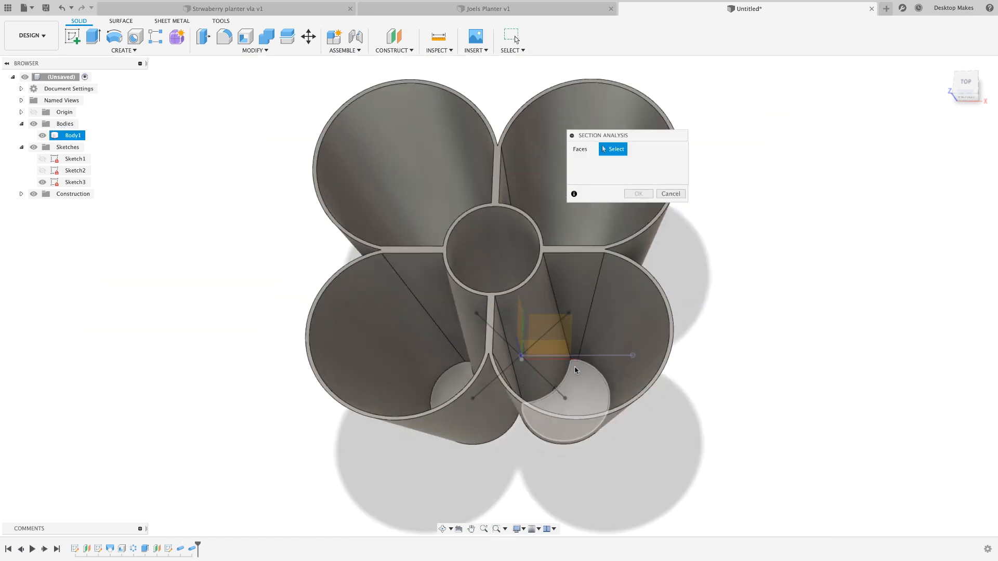
{"action": "middle_click_drag", "start_coordinate": [561, 319], "coordinate": [581, 343], "text": "shift"}
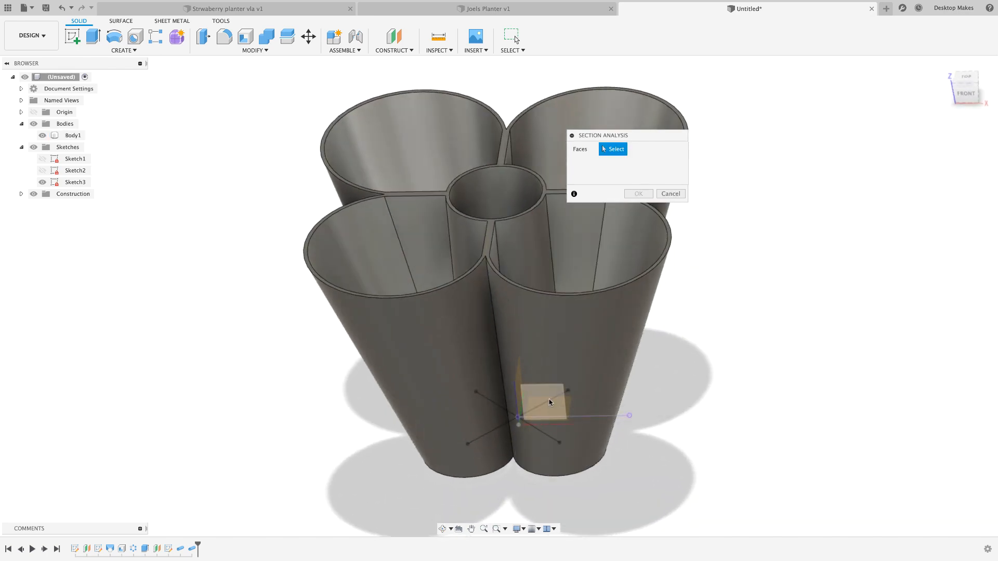
{"action": "left_click", "coordinate": [552, 402]}
{"action": "middle_click_drag", "start_coordinate": [503, 428], "coordinate": [537, 435], "text": "shift"}
{"action": "left_click_drag", "start_coordinate": [482, 409], "coordinate": [446, 436]}
{"action": "middle_click_drag", "start_coordinate": [564, 456], "coordinate": [526, 449], "text": "shift"}
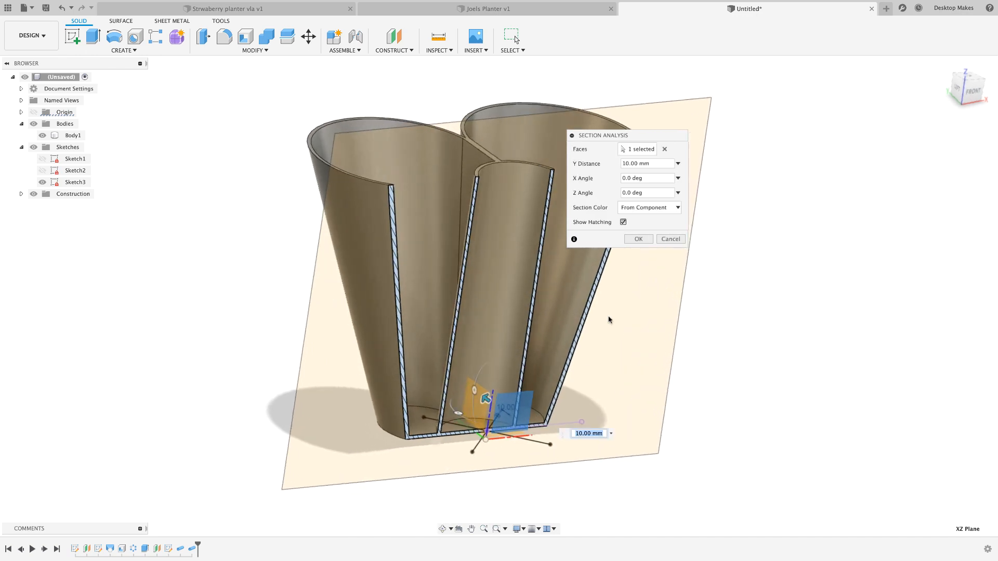
{"action": "left_click", "coordinate": [639, 240]}
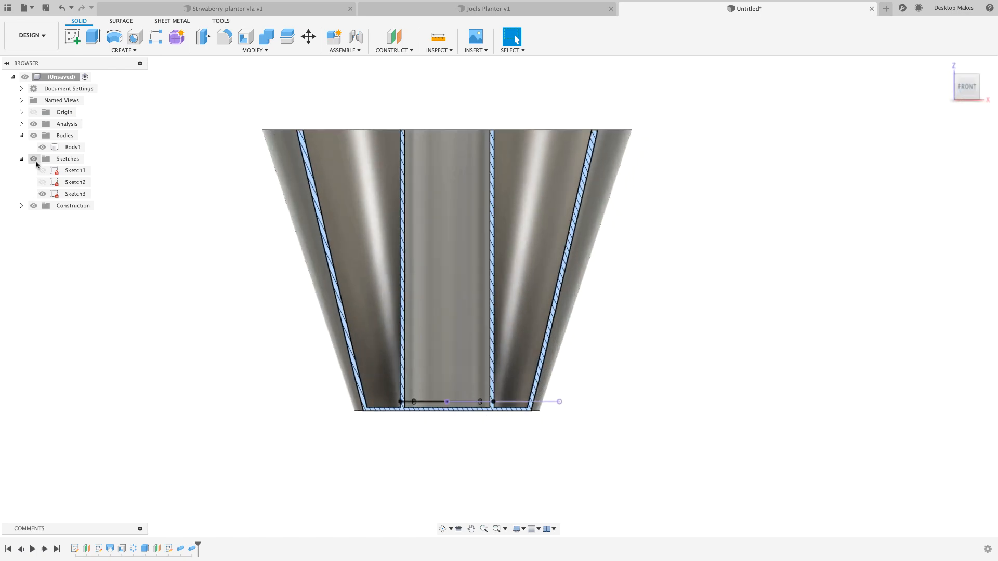
Hide the sketches and compare the holes at the sectioned central tube's base with those in the Joels Planter v1 design
{"action": "scroll", "coordinate": [466, 421], "scroll_direction": "up", "scroll_amount": 6}
{"action": "middle_click_drag", "start_coordinate": [462, 389], "coordinate": [461, 416], "text": "shift"}
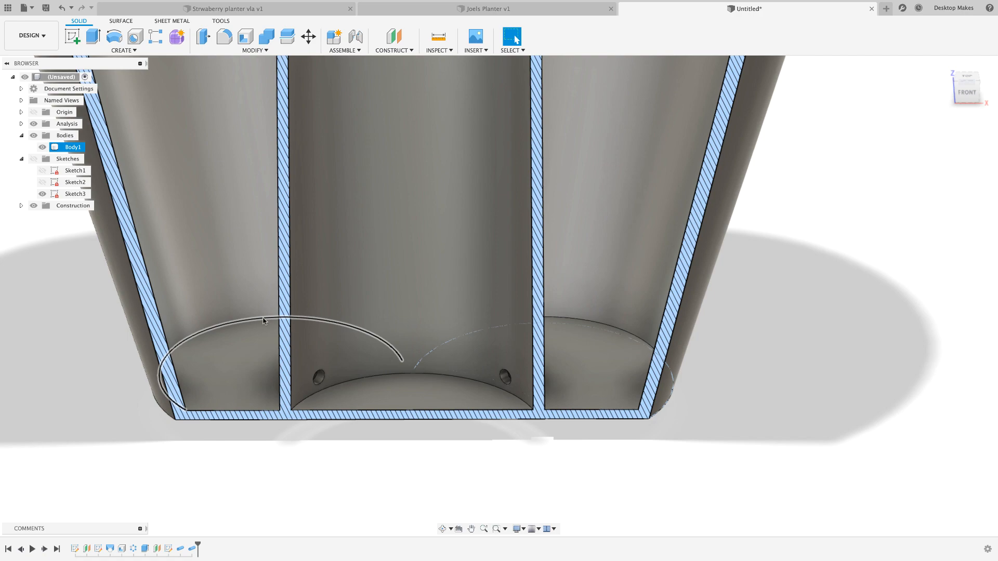
{"action": "middle_click_drag", "start_coordinate": [263, 318], "coordinate": [380, 347], "text": "shift"}
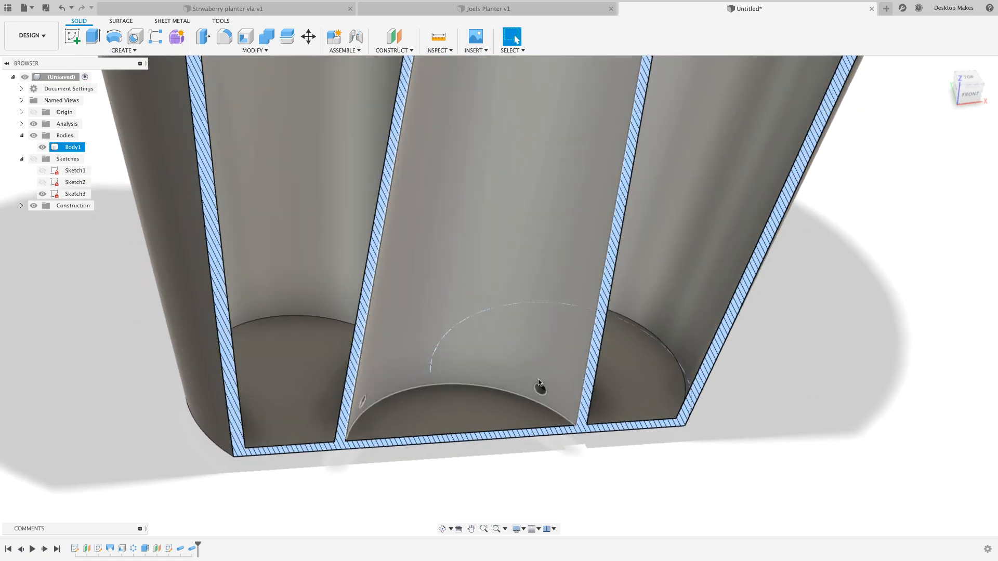
{"action": "middle_click_drag", "start_coordinate": [468, 359], "coordinate": [559, 390], "text": "shift"}
{"action": "scroll", "coordinate": [561, 390], "scroll_direction": "down", "scroll_amount": 5}
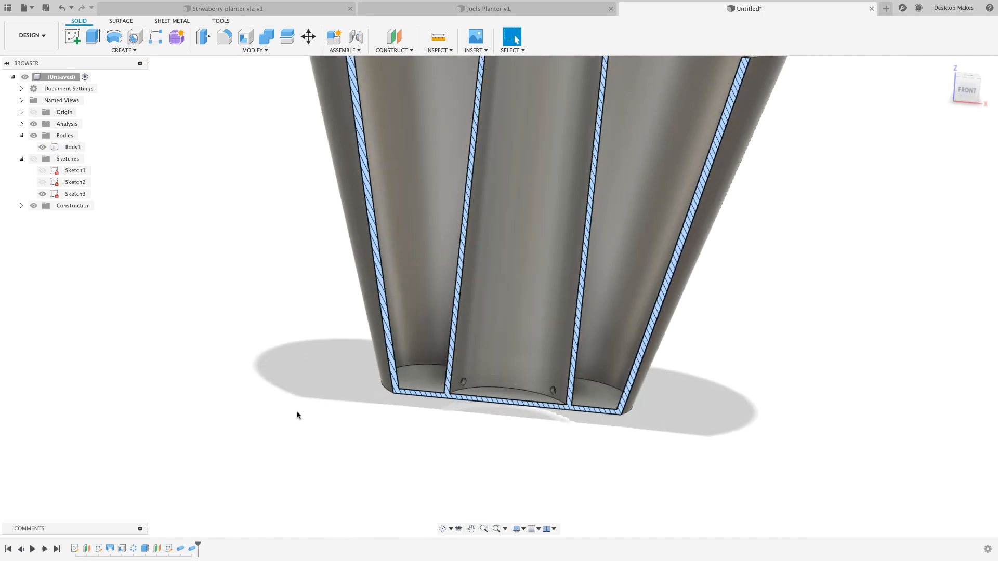
{"action": "left_click", "coordinate": [597, 7]}
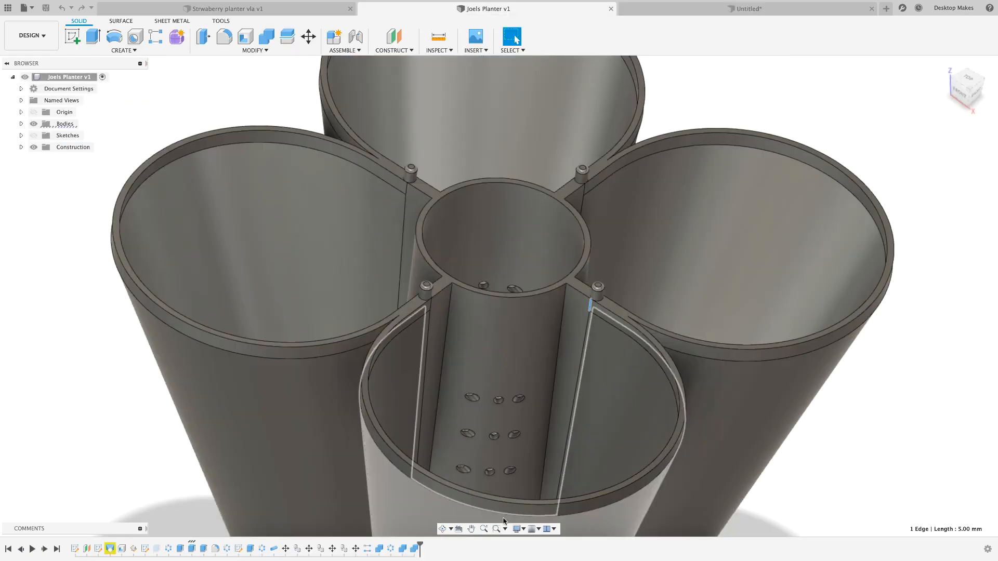
{"action": "left_click", "coordinate": [721, 9]}
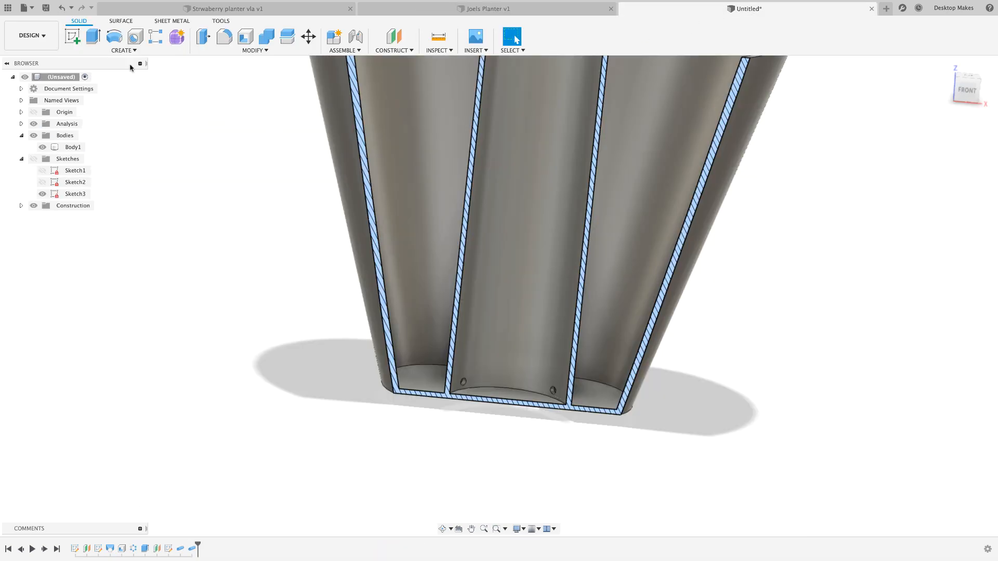
Set up a rectangular pattern of the two pipe cut features along the vertical Z axis
{"action": "left_click", "coordinate": [116, 51]}
{"action": "mouse_move", "coordinate": [94, 249]}
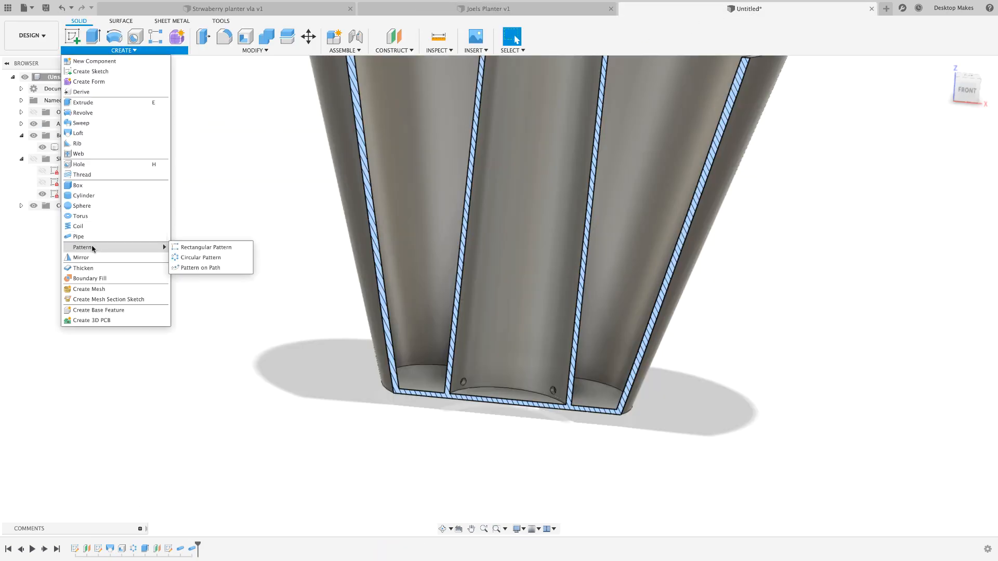
{"action": "left_click", "coordinate": [222, 250]}
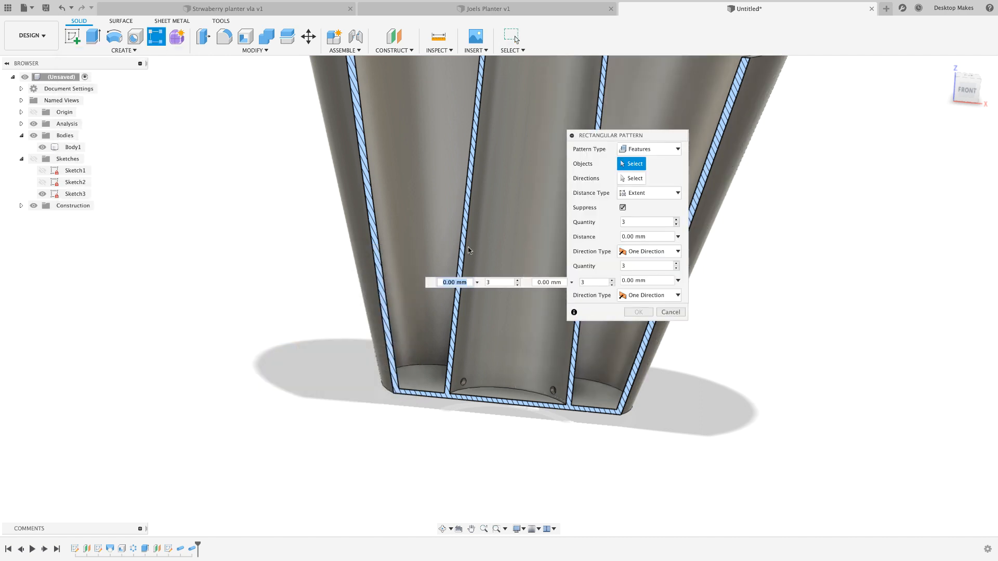
{"action": "middle_click_drag", "start_coordinate": [514, 232], "coordinate": [410, 248]}
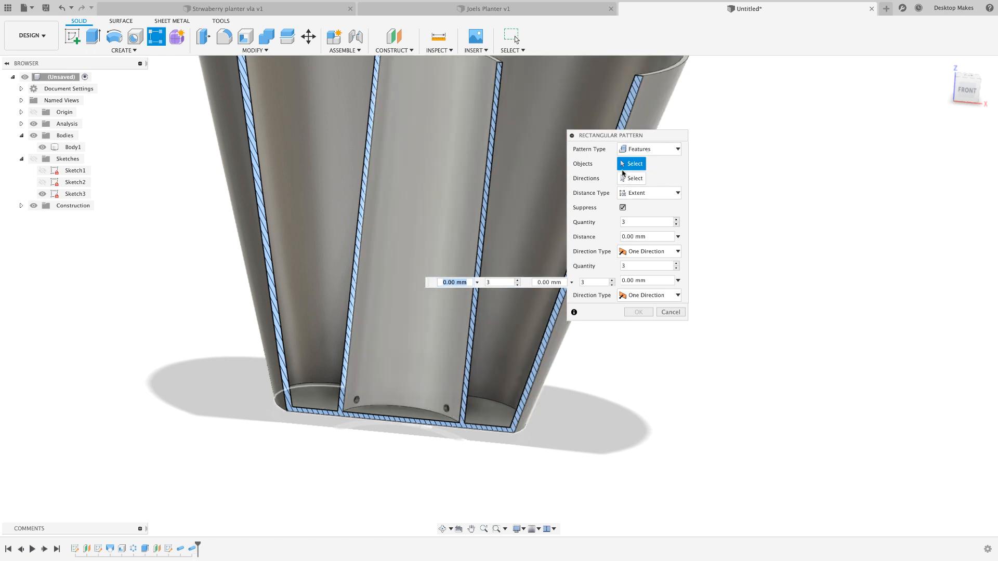
{"action": "left_click", "coordinate": [191, 549]}
{"action": "left_click", "coordinate": [182, 549]}
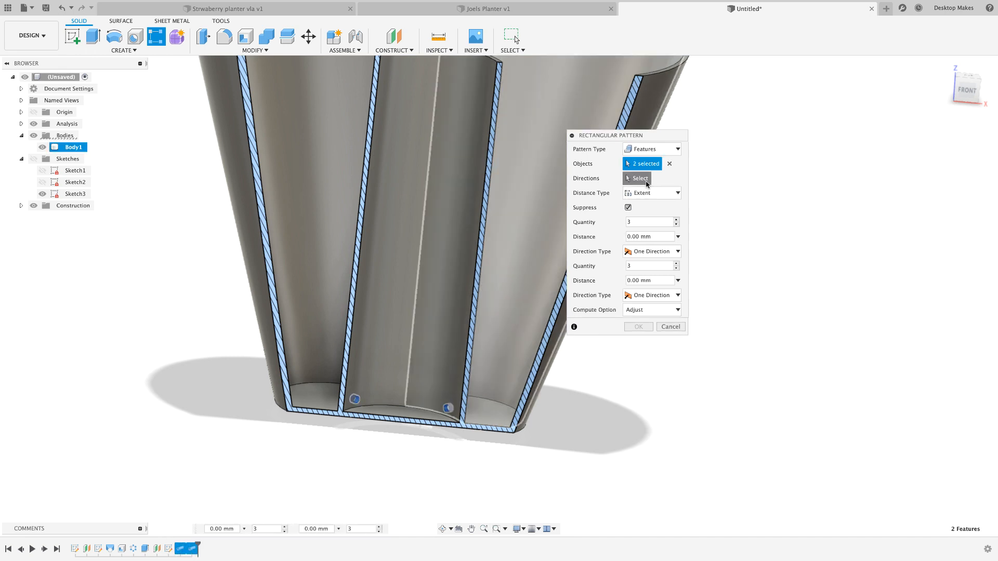
{"action": "left_click", "coordinate": [647, 179]}
{"action": "scroll", "coordinate": [403, 408], "scroll_direction": "up", "scroll_amount": 3}
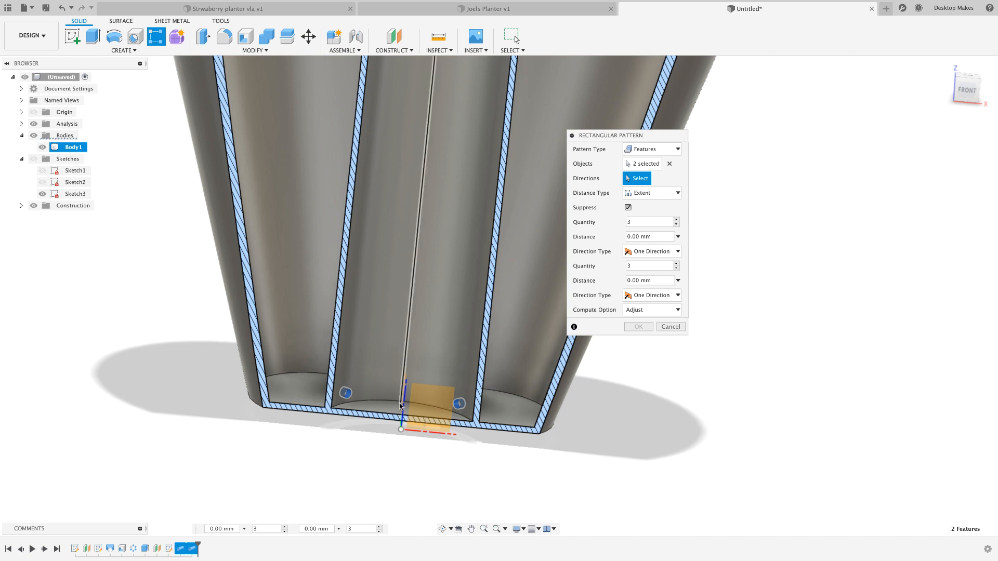
{"action": "left_click", "coordinate": [403, 401]}
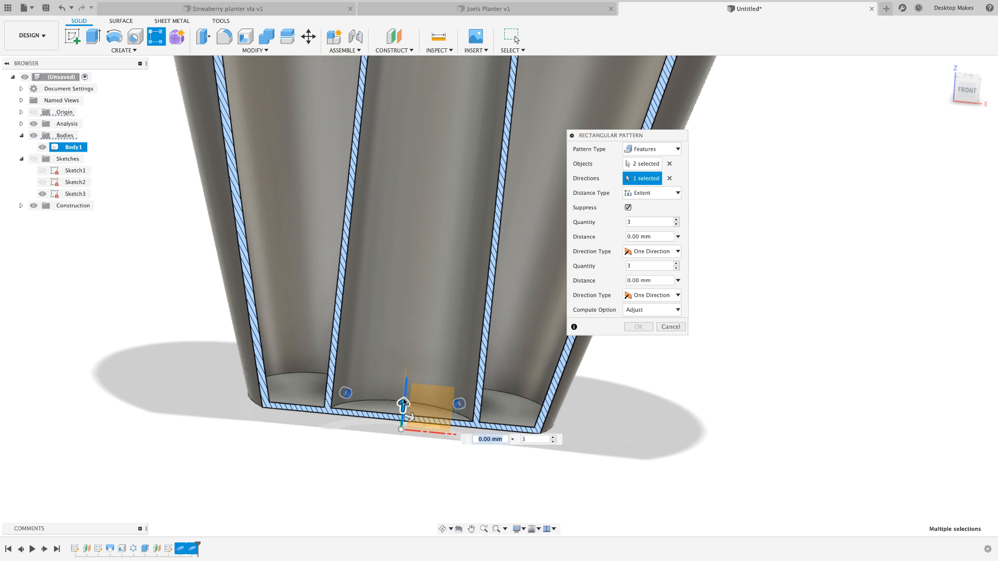
Create the pattern with a quantity of 8 over an extent of 120 mm up the central tube
{"action": "left_click_drag", "start_coordinate": [404, 405], "coordinate": [419, 256]}
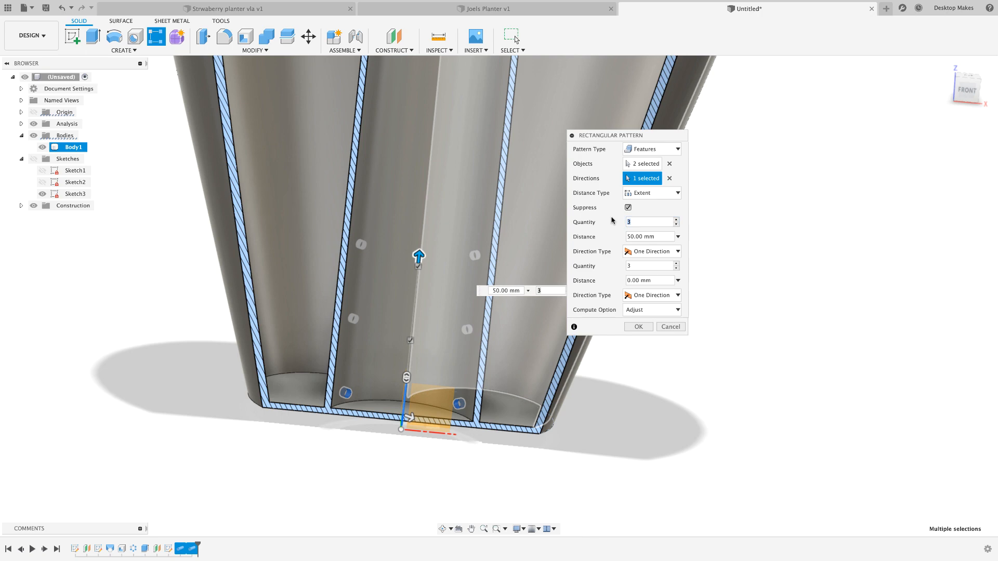
{"action": "scroll", "coordinate": [420, 341], "scroll_direction": "up", "scroll_amount": 5}
{"action": "scroll", "coordinate": [420, 341], "scroll_direction": "down", "scroll_amount": 10}
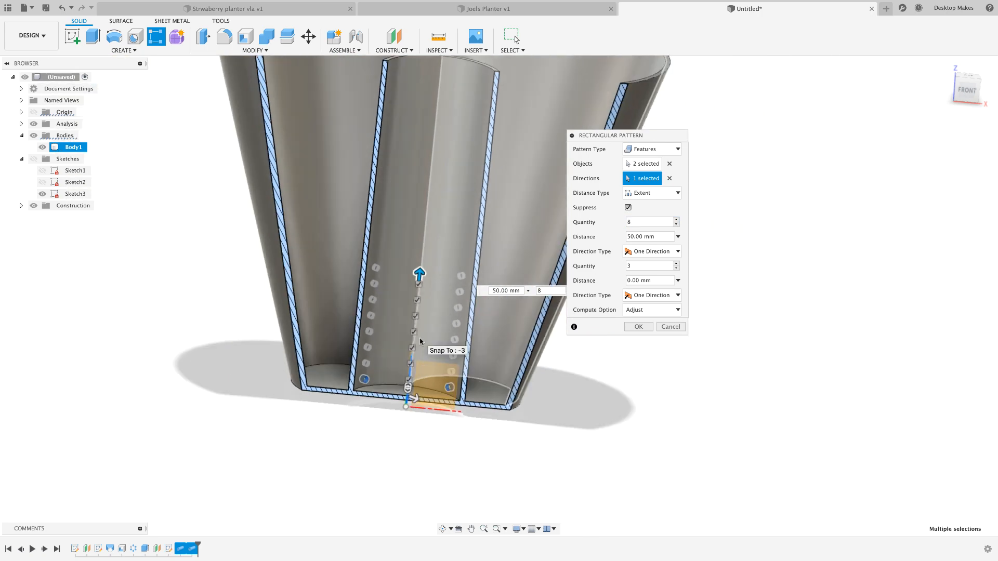
{"action": "middle_click_drag", "start_coordinate": [420, 341], "coordinate": [420, 339]}
{"action": "scroll", "coordinate": [419, 339], "scroll_direction": "up", "scroll_amount": 5}
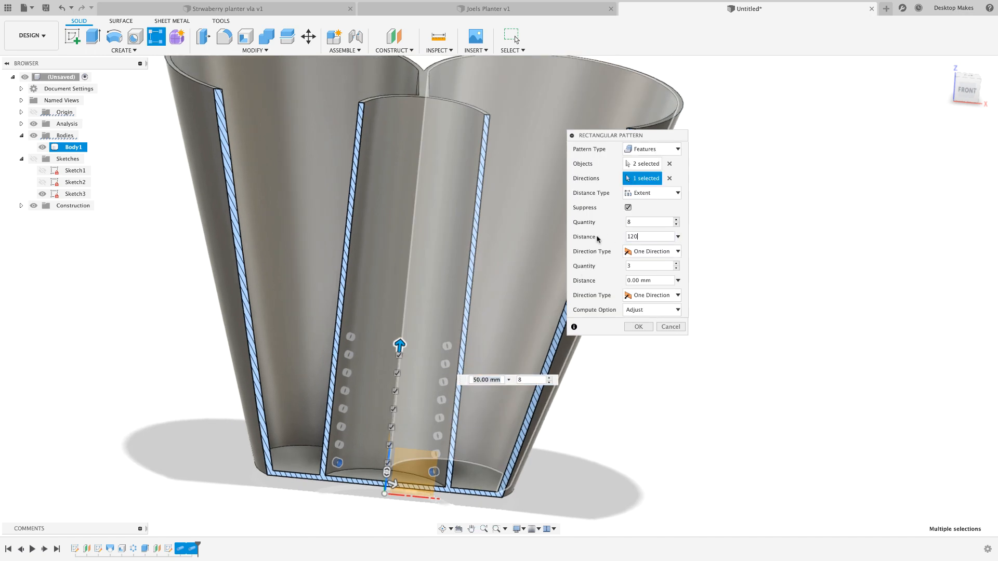
{"action": "key", "text": "Return"}
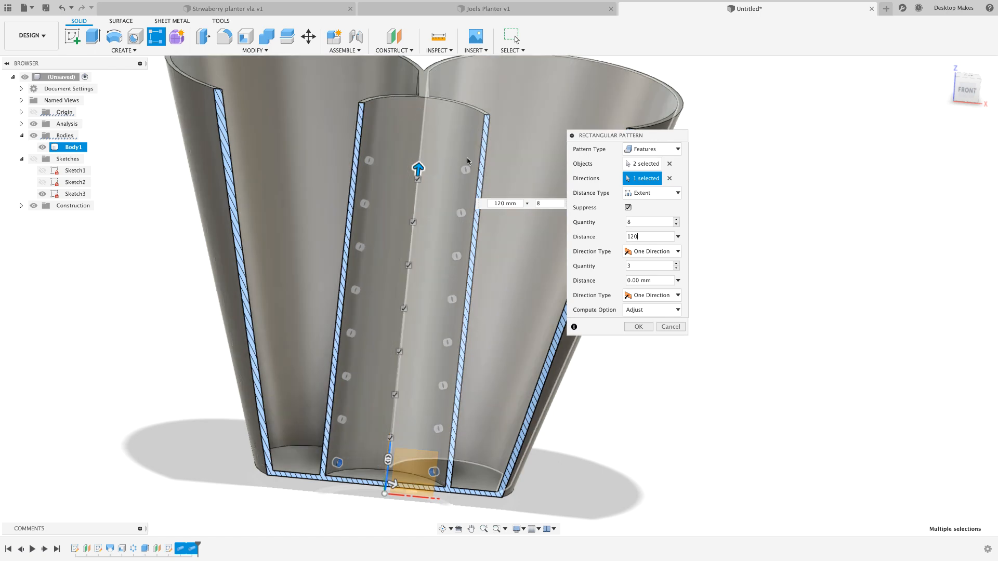
{"action": "left_click", "coordinate": [642, 329]}
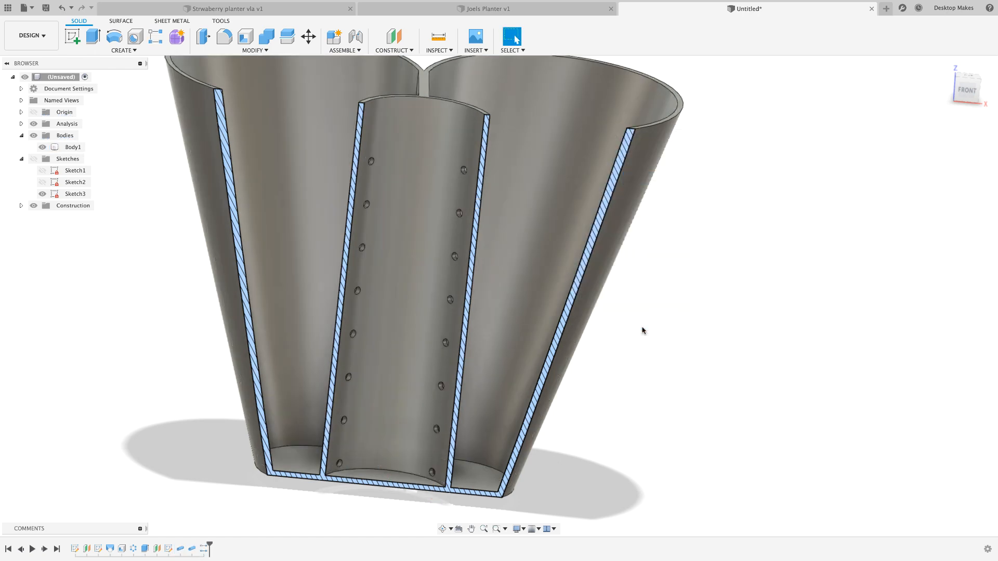
Hide the section analysis and compare the patterned tube holes with the hole rows in the Joels Planter v1 design
{"action": "middle_click_drag", "start_coordinate": [446, 423], "coordinate": [480, 432], "text": "shift"}
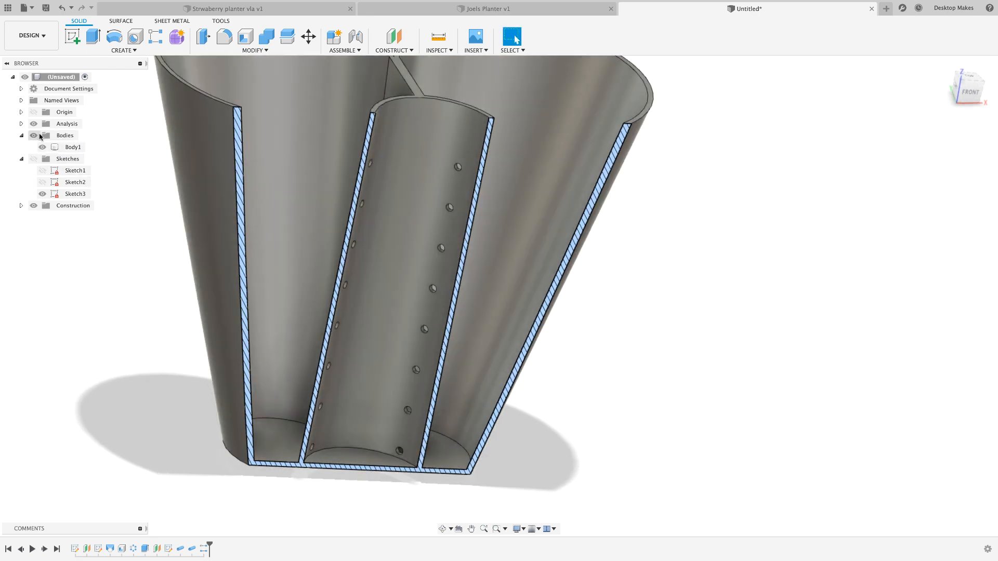
{"action": "left_click", "coordinate": [34, 124]}
{"action": "mouse_move", "coordinate": [744, 360]}
{"action": "middle_mouse_down", "text": "shift"}
{"action": "mouse_move", "coordinate": [705, 408]}
{"action": "mouse_move", "coordinate": [704, 436]}
{"action": "mouse_move", "coordinate": [735, 447]}
{"action": "mouse_move", "coordinate": [760, 410]}
{"action": "mouse_move", "coordinate": [732, 372]}
{"action": "middle_mouse_up", "text": "shift"}
{"action": "left_click", "coordinate": [450, 8]}
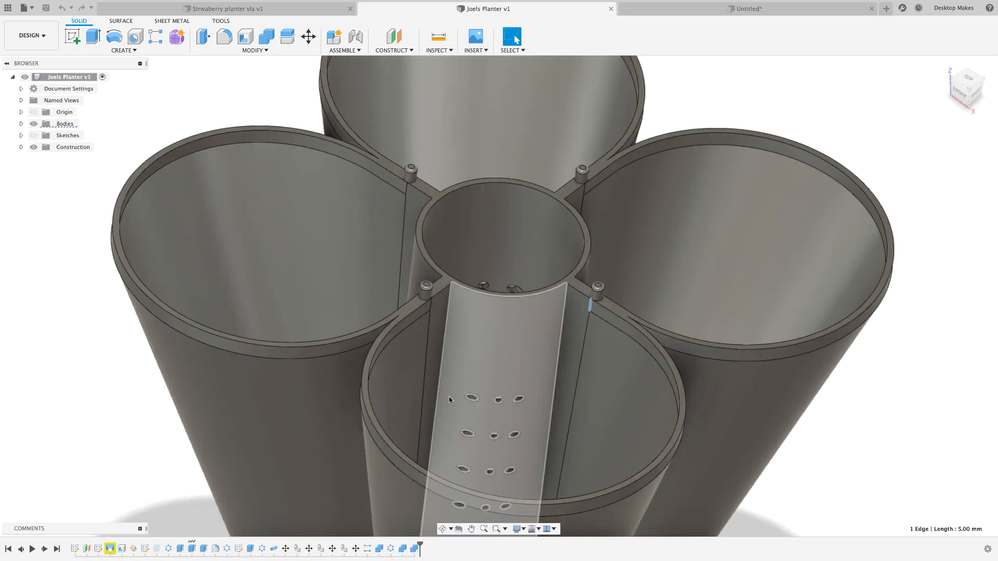
{"action": "middle_click_drag", "start_coordinate": [482, 469], "coordinate": [477, 341]}
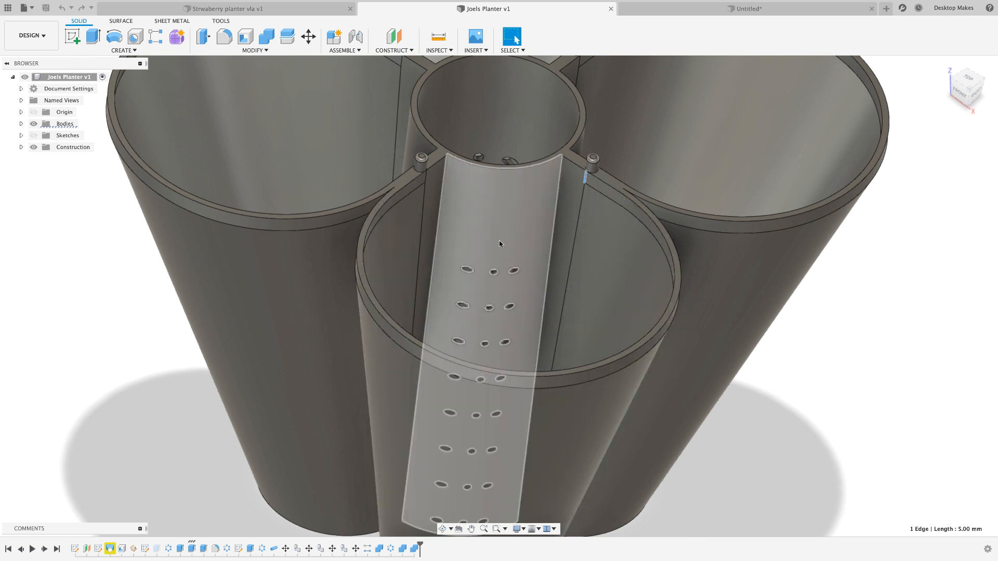
{"action": "left_click", "coordinate": [657, 11]}
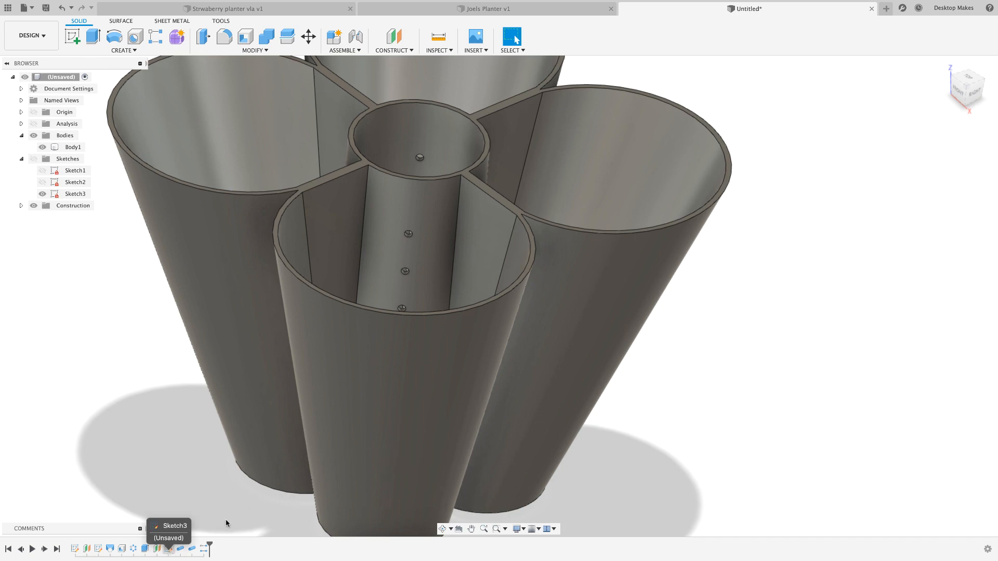
{"action": "left_click", "coordinate": [170, 549]}
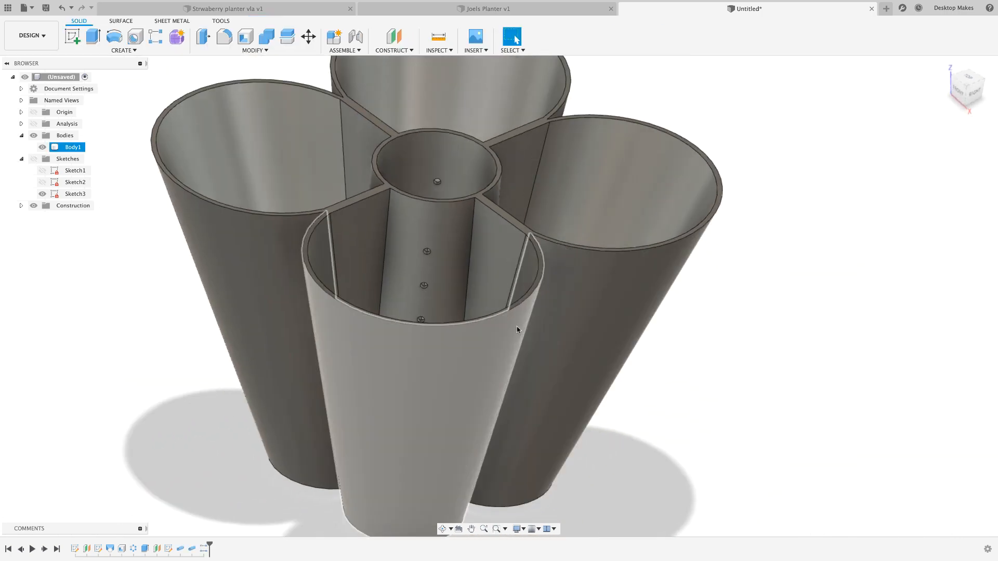
Extrude the planter's top rim face 5 mm upward, joined to the body
{"action": "scroll", "coordinate": [511, 307], "scroll_direction": "up", "scroll_amount": 2}
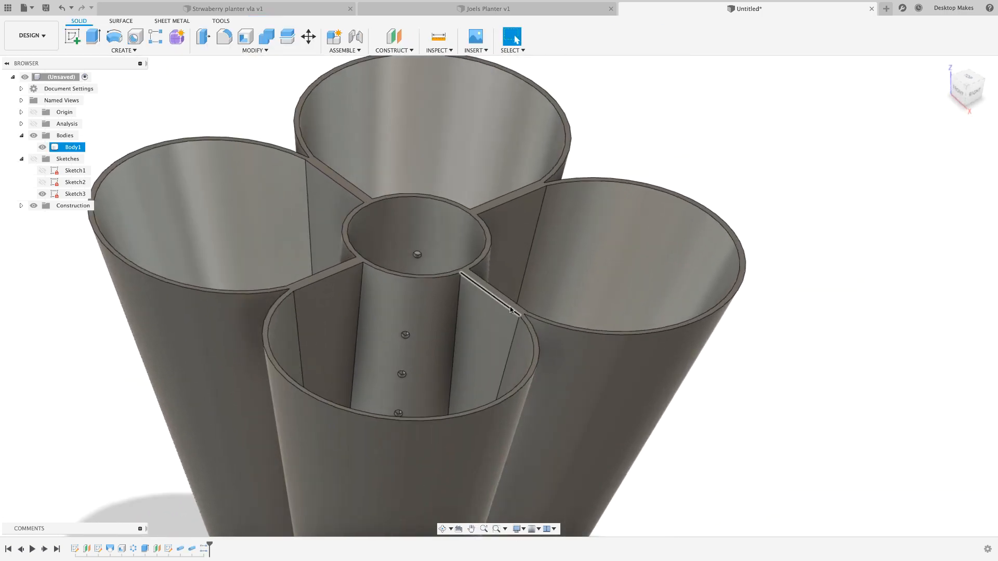
{"action": "scroll", "coordinate": [531, 275], "scroll_direction": "up", "scroll_amount": 3}
{"action": "left_click", "coordinate": [515, 148]}
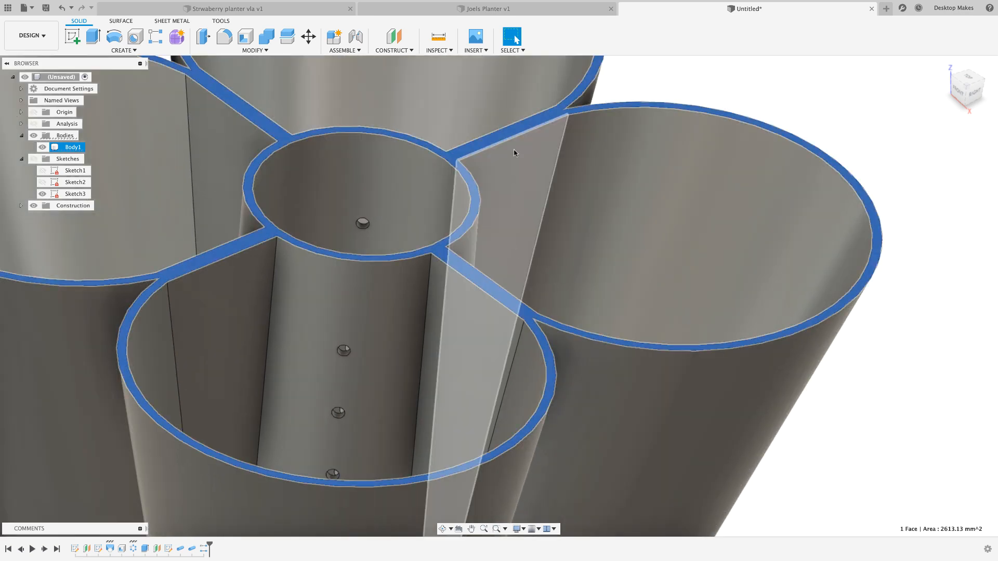
{"action": "middle_click_drag", "start_coordinate": [573, 445], "coordinate": [576, 437], "text": "shift"}
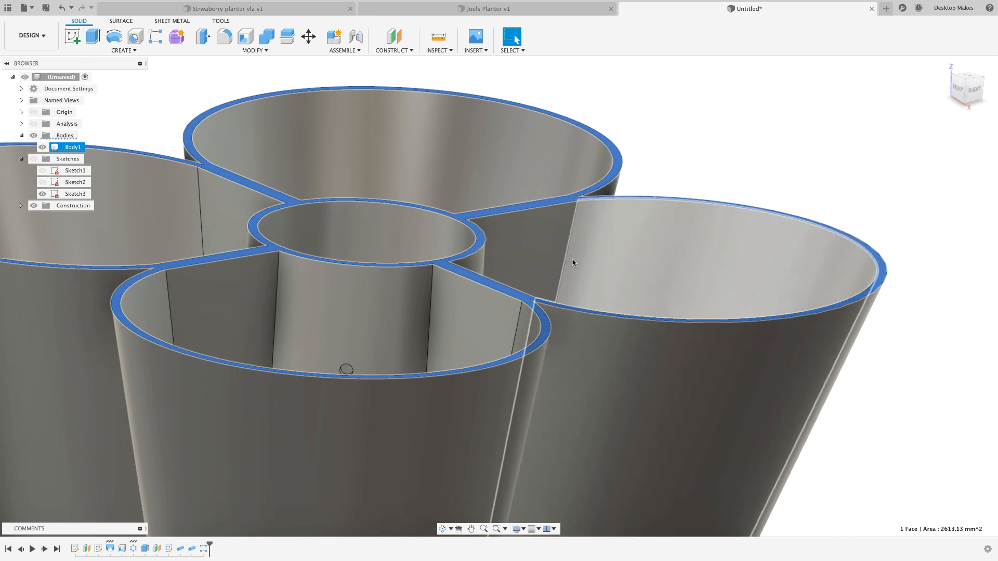
{"action": "key", "text": "e"}
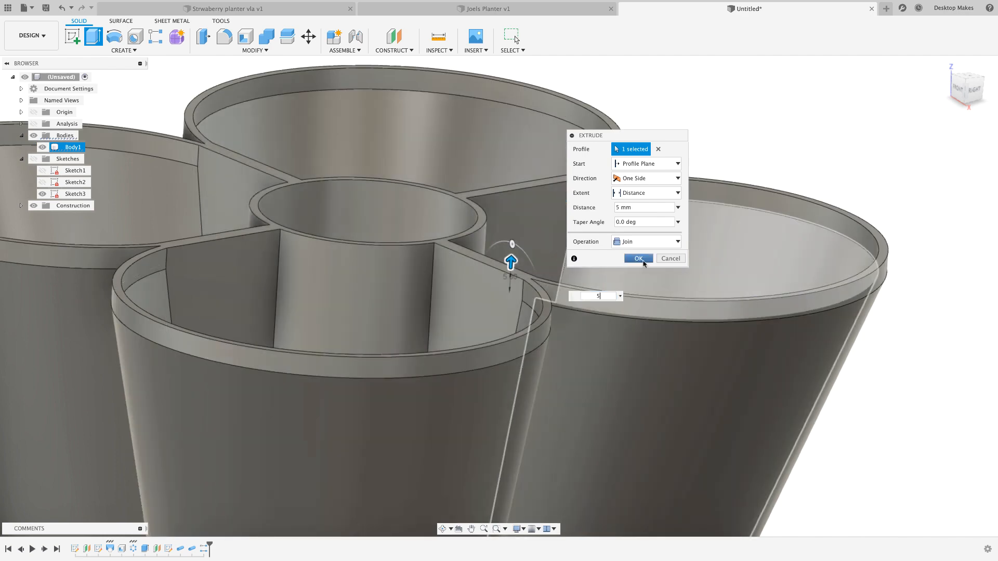
{"action": "left_click", "coordinate": [638, 259]}
Create a new sketch on the four-lobed bottom face of the planter
{"action": "scroll", "coordinate": [789, 245], "scroll_direction": "down", "scroll_amount": 8}
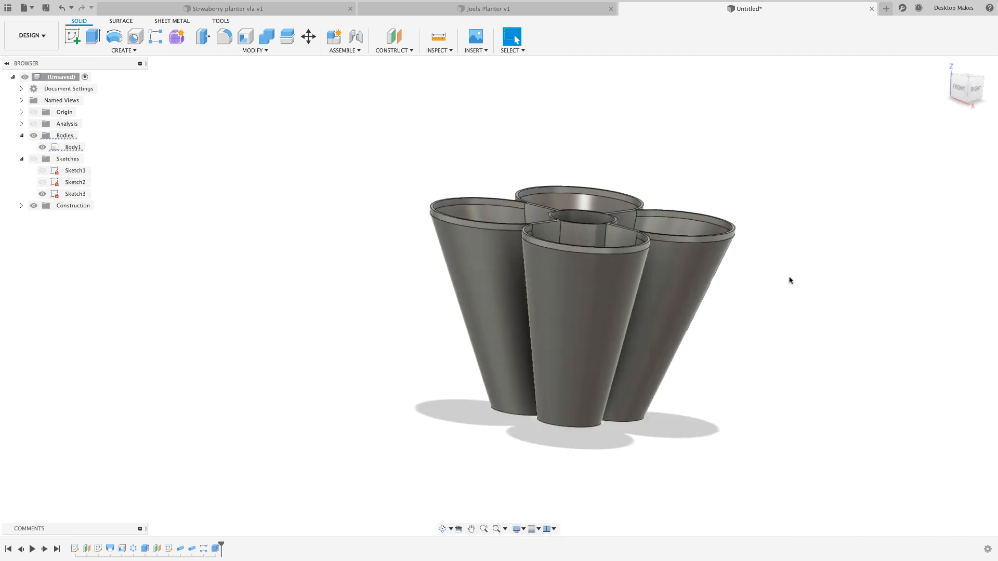
{"action": "middle_click_drag", "start_coordinate": [789, 279], "coordinate": [707, 252], "text": "shift"}
{"action": "middle_click_drag", "start_coordinate": [575, 310], "coordinate": [491, 295]}
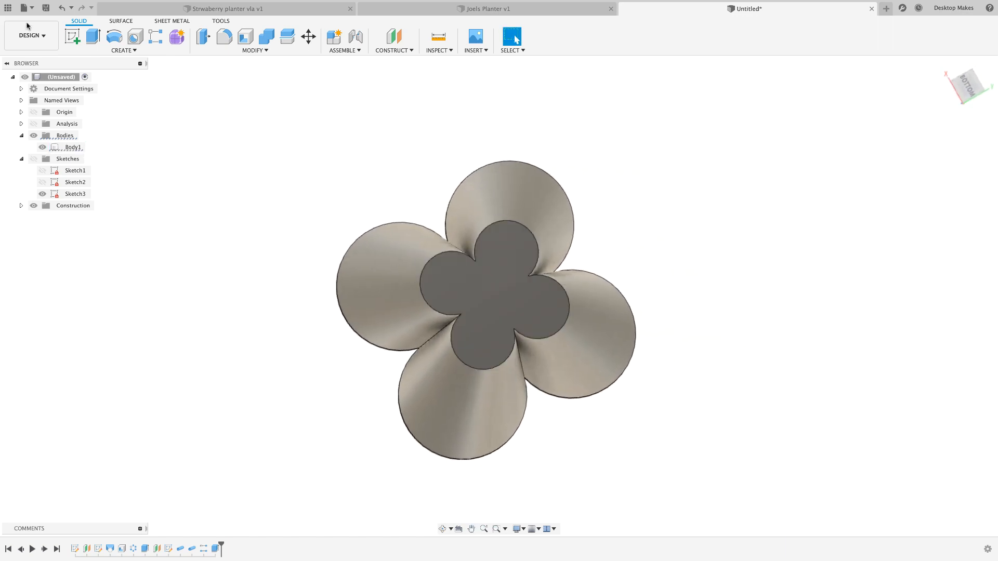
{"action": "left_click", "coordinate": [68, 35]}
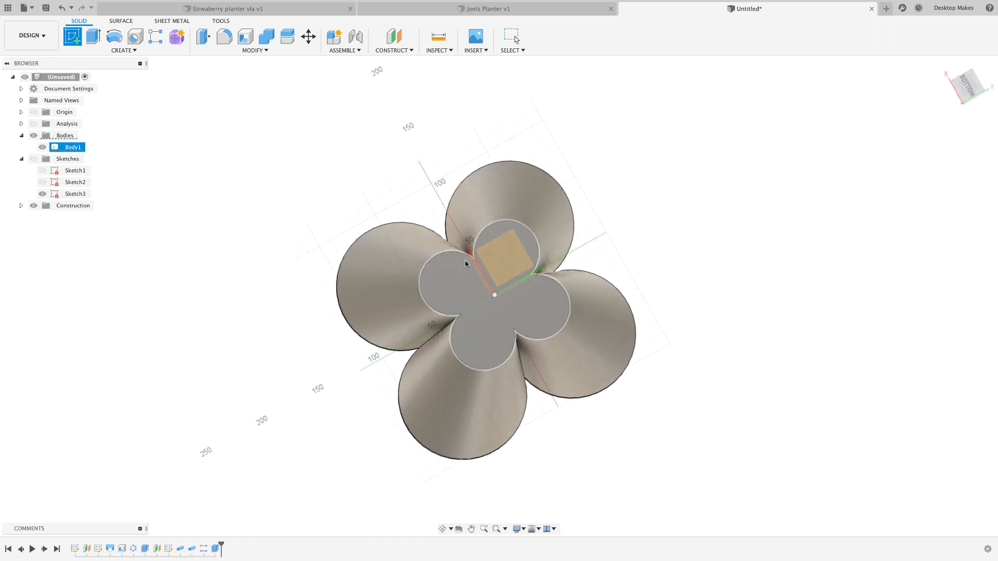
{"action": "left_click", "coordinate": [445, 280]}
{"action": "scroll", "coordinate": [455, 353], "scroll_direction": "up", "scroll_amount": 6}
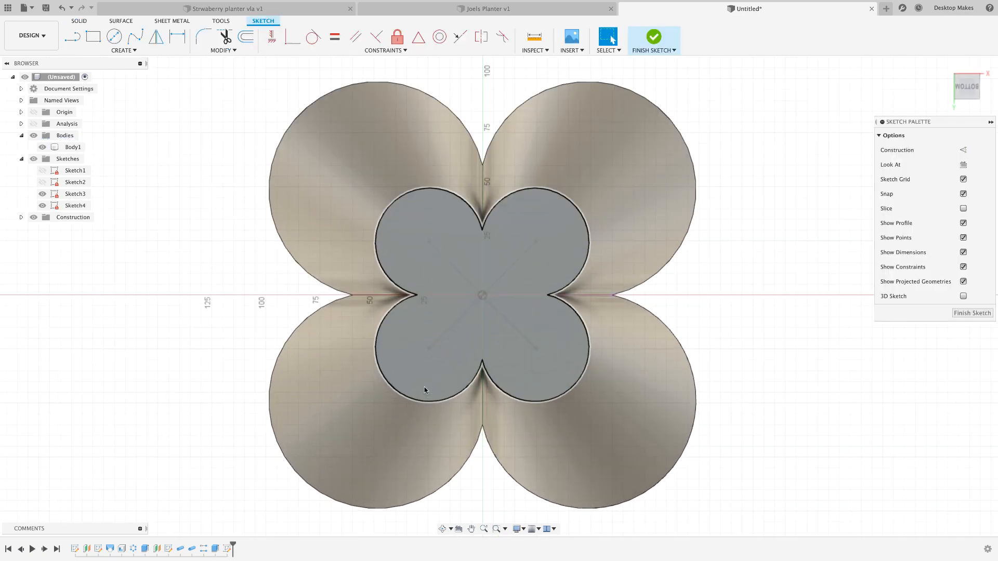
{"action": "middle_click_drag", "start_coordinate": [463, 318], "coordinate": [444, 336]}
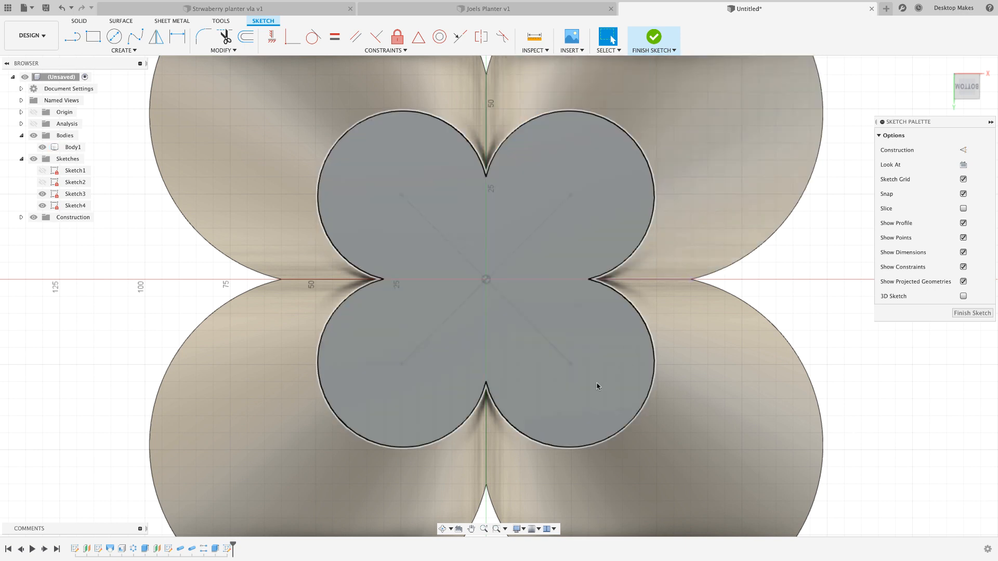
Project the four-lobed bottom face into the sketch with the projection link enabled
{"action": "key", "text": "p"}
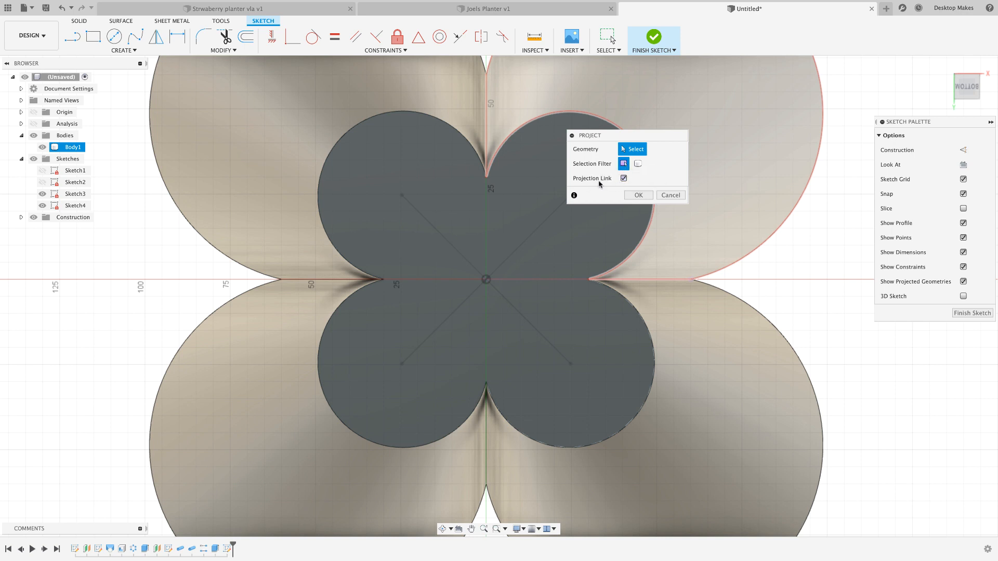
{"action": "left_click", "coordinate": [580, 259]}
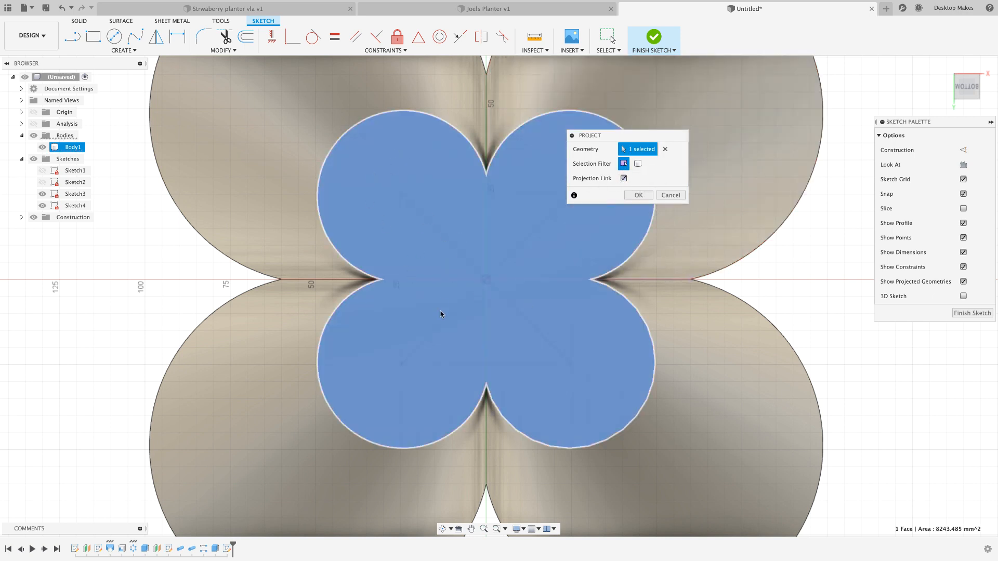
{"action": "left_click", "coordinate": [638, 196]}
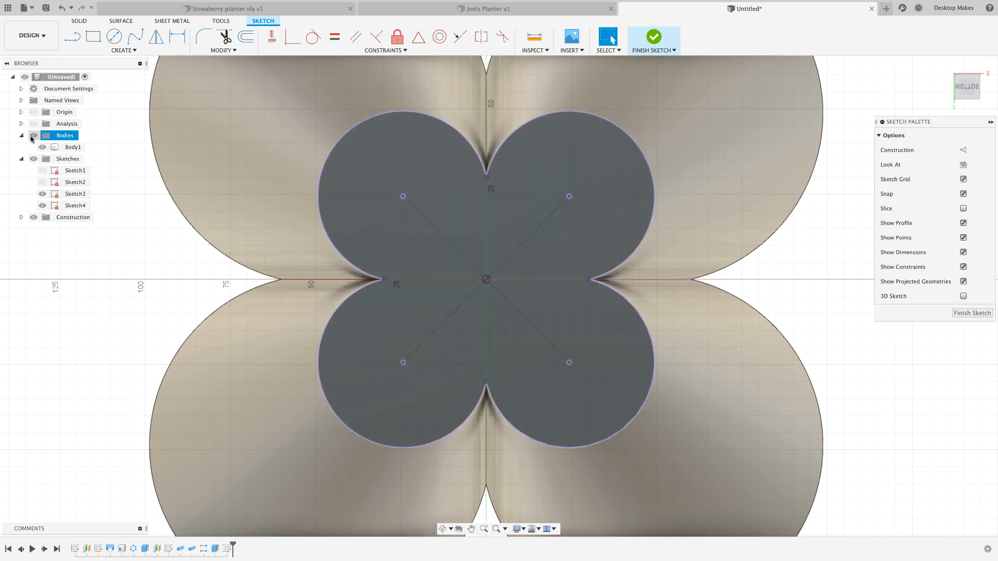
Hide the bodies and Sketch3, leaving the projected base outline and lobe center points in view
{"action": "left_click", "coordinate": [34, 135]}
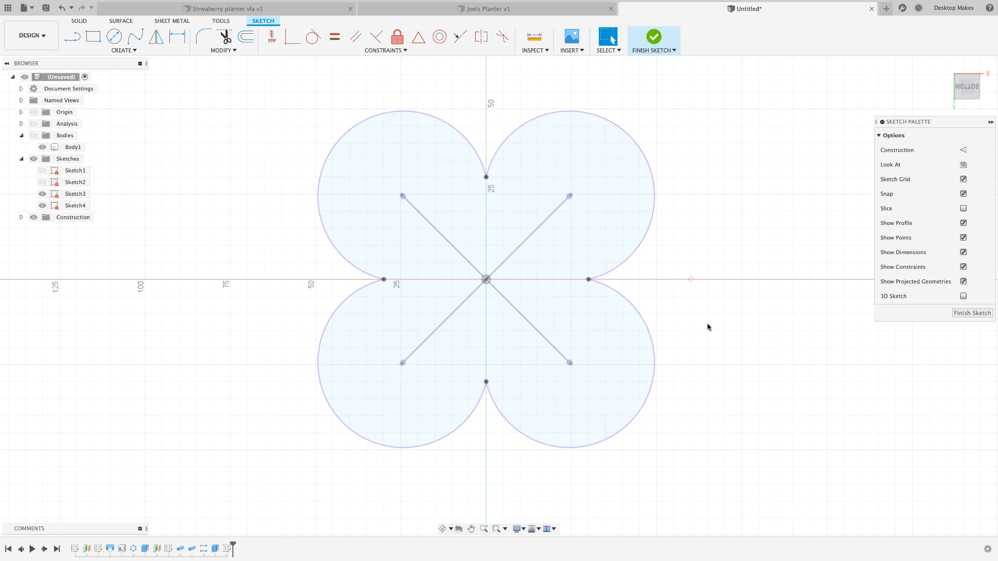
{"action": "middle_click_drag", "start_coordinate": [708, 324], "coordinate": [695, 319]}
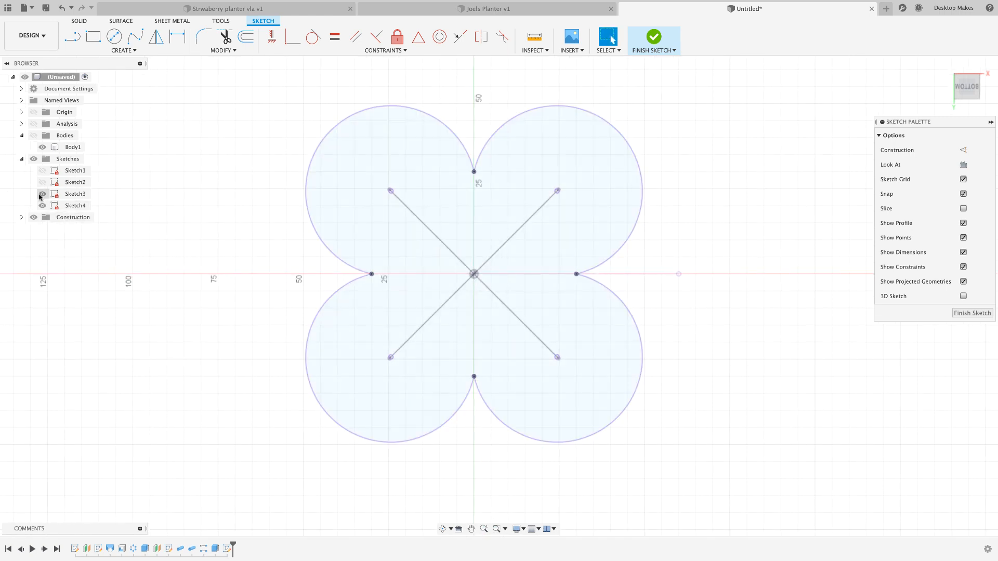
{"action": "left_click", "coordinate": [42, 193]}
{"action": "left_click", "coordinate": [42, 194]}
{"action": "scroll", "coordinate": [392, 379], "scroll_direction": "up", "scroll_amount": 5}
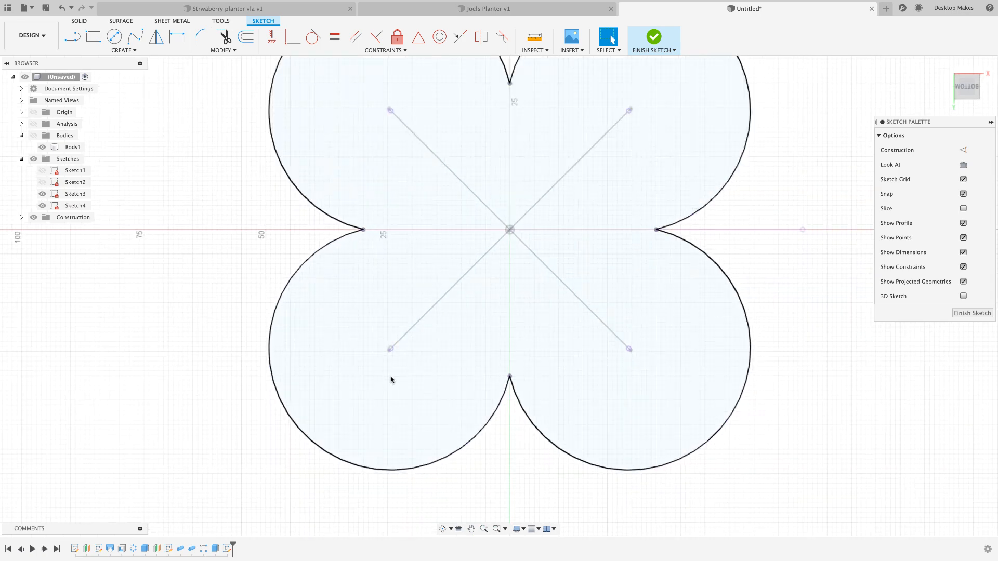
{"action": "scroll", "coordinate": [391, 379], "scroll_direction": "up", "scroll_amount": 2}
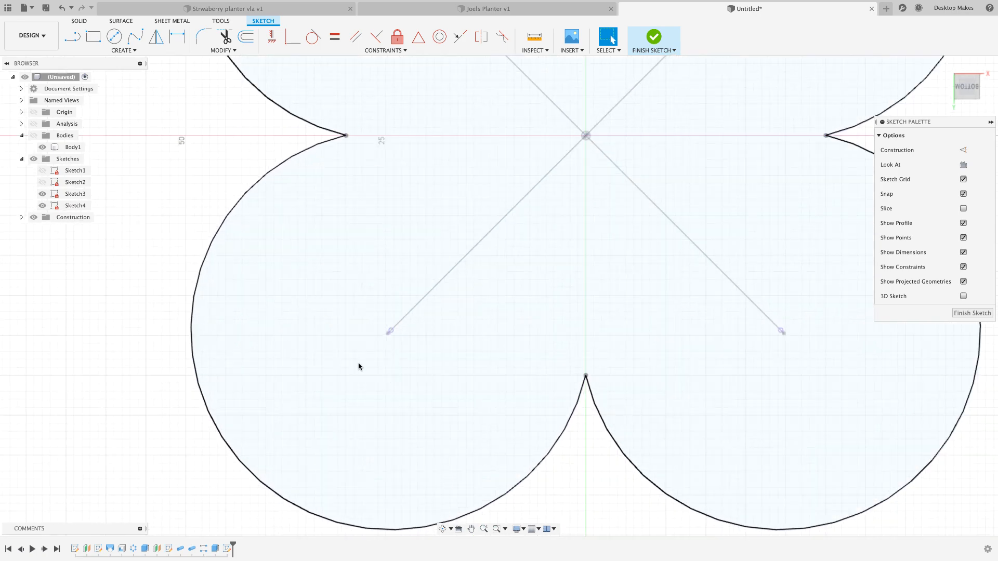
{"action": "left_click", "coordinate": [43, 194]}
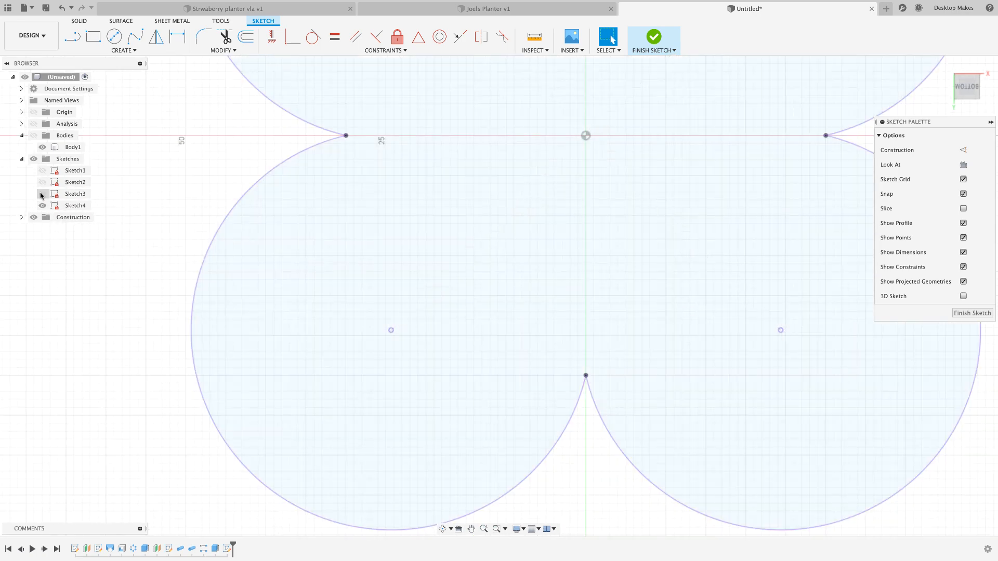
Draw a 5 mm diameter circle inside the lobe, roughly in line with the lobe's projected center point and offset toward the outer edge
{"action": "left_click", "coordinate": [391, 330]}
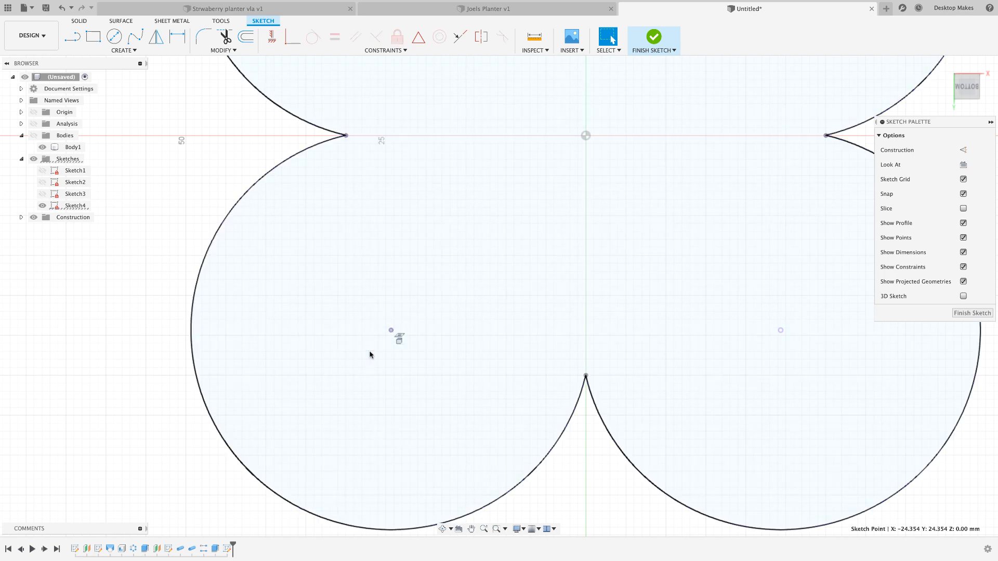
{"action": "left_click", "coordinate": [134, 356]}
{"action": "key", "text": "c"}
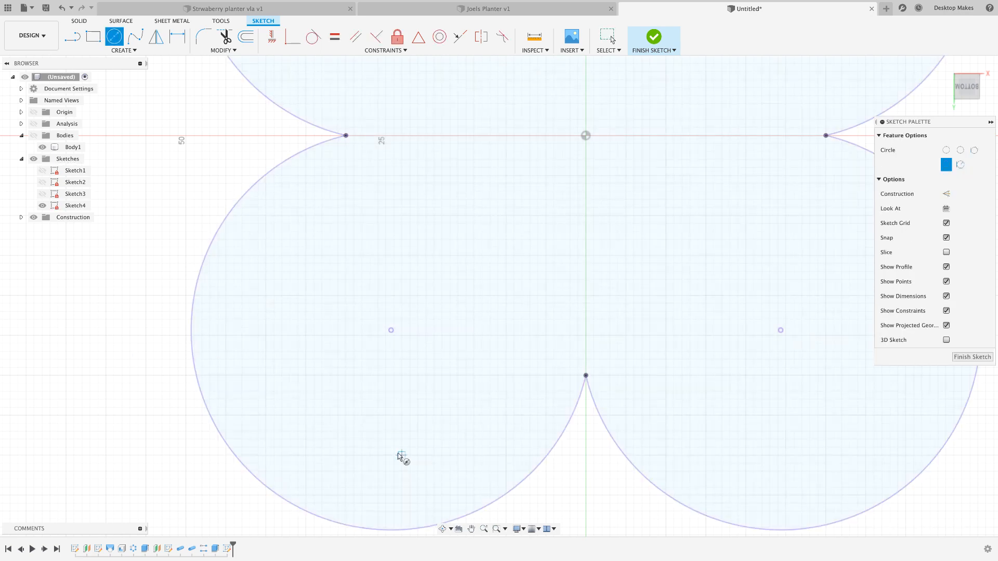
{"action": "left_click", "coordinate": [394, 455]}
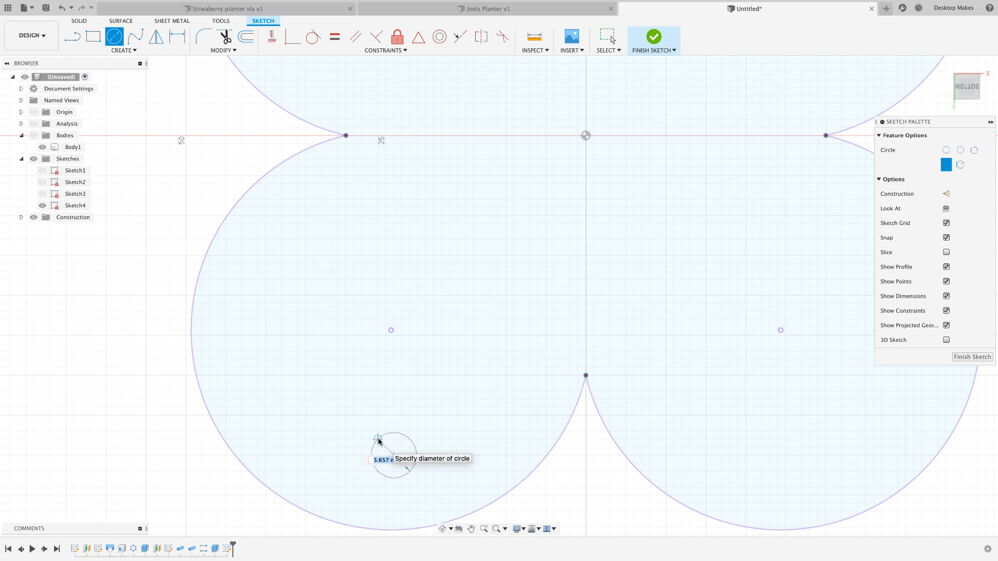
{"action": "type", "text": "5"}
{"action": "key", "text": "Return"}
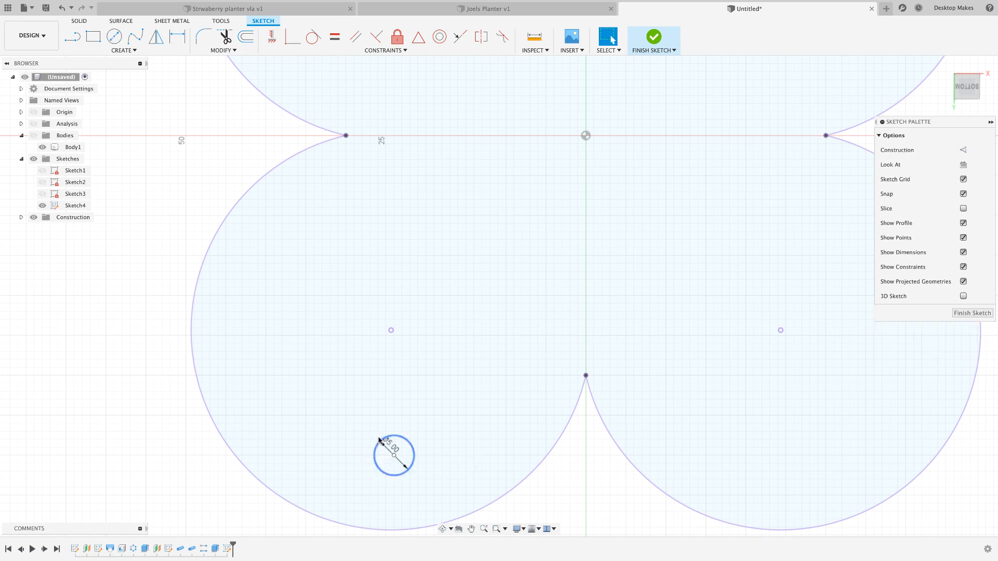
Try a vertical constraint between the 5 mm circle's center and the lobe's center point, and move the circle off that line
{"action": "left_click", "coordinate": [271, 37]}
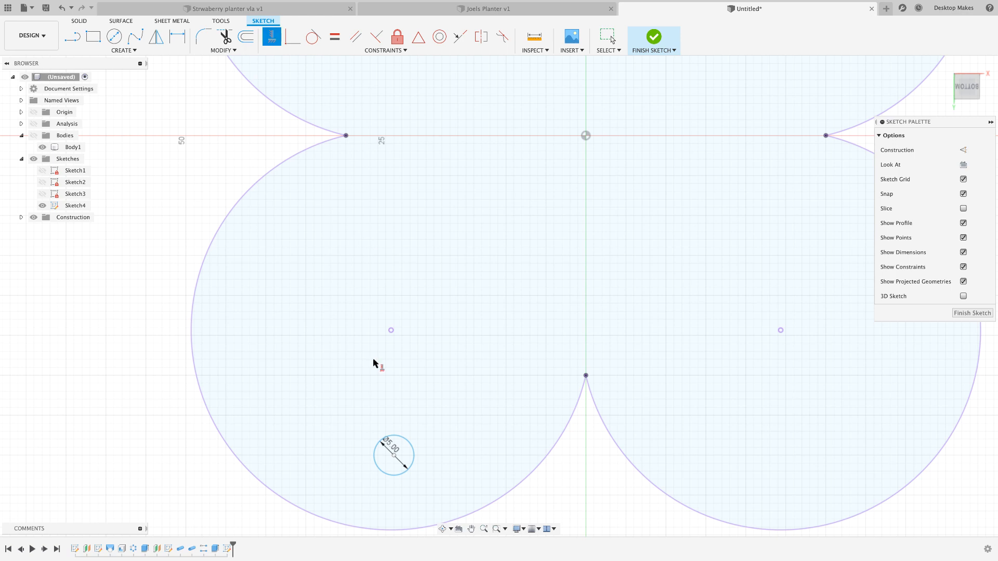
{"action": "left_click", "coordinate": [394, 455]}
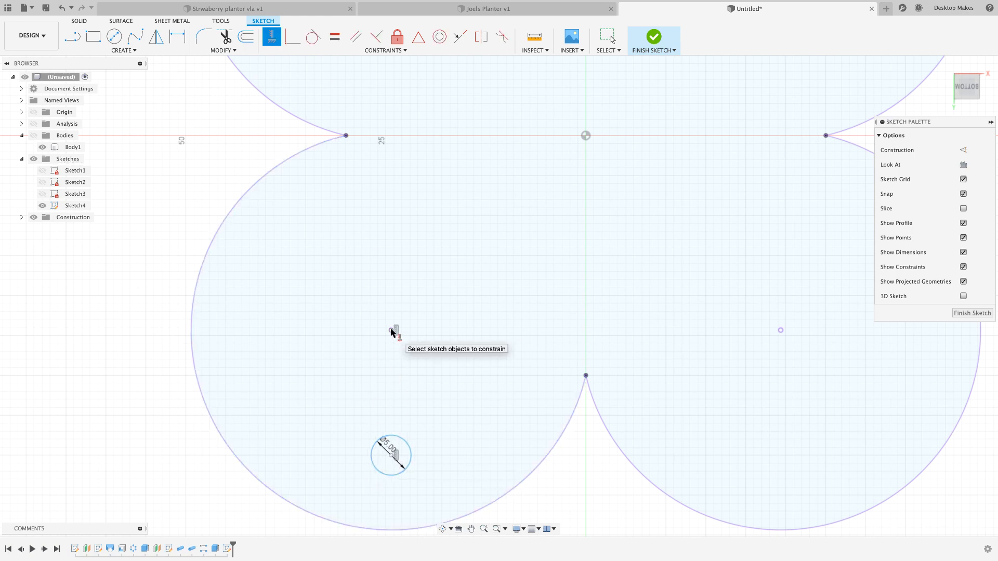
{"action": "left_click", "coordinate": [391, 331]}
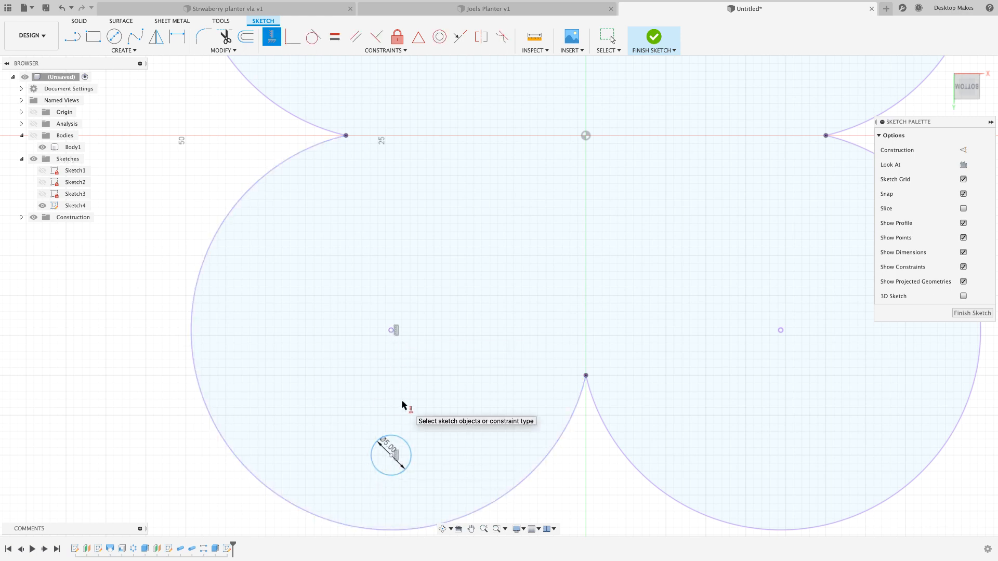
{"action": "key", "text": "Escape"}
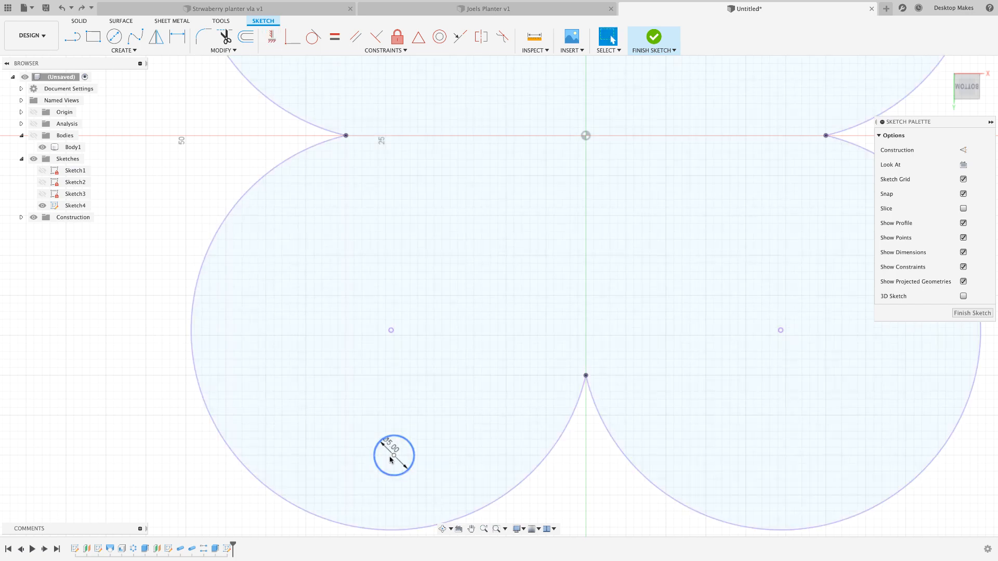
{"action": "left_click_drag", "start_coordinate": [395, 456], "coordinate": [359, 457]}
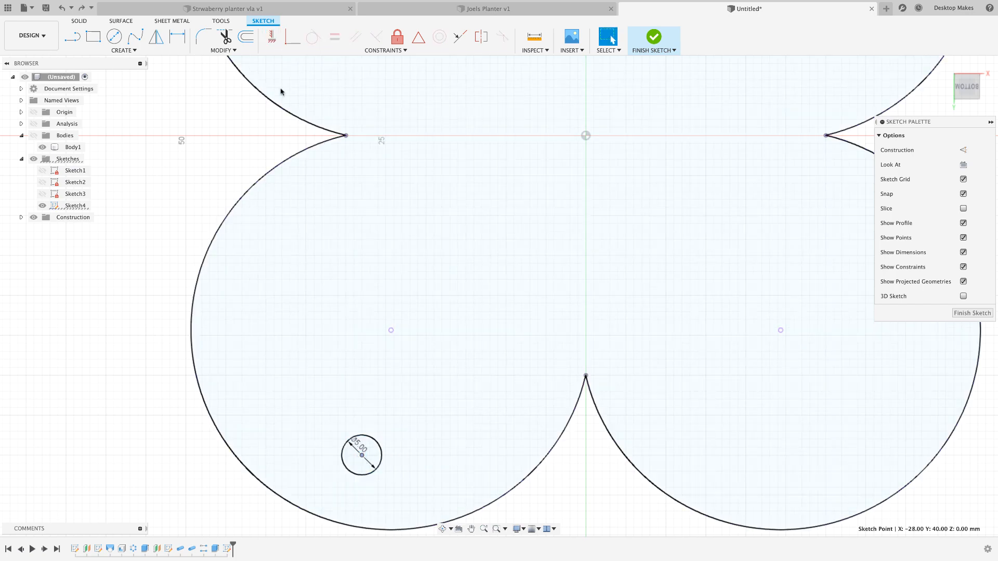
Constrain the 5 mm circle's center vertically in line with the lobe's center point and test that it slides along that line
{"action": "left_click", "coordinate": [271, 36]}
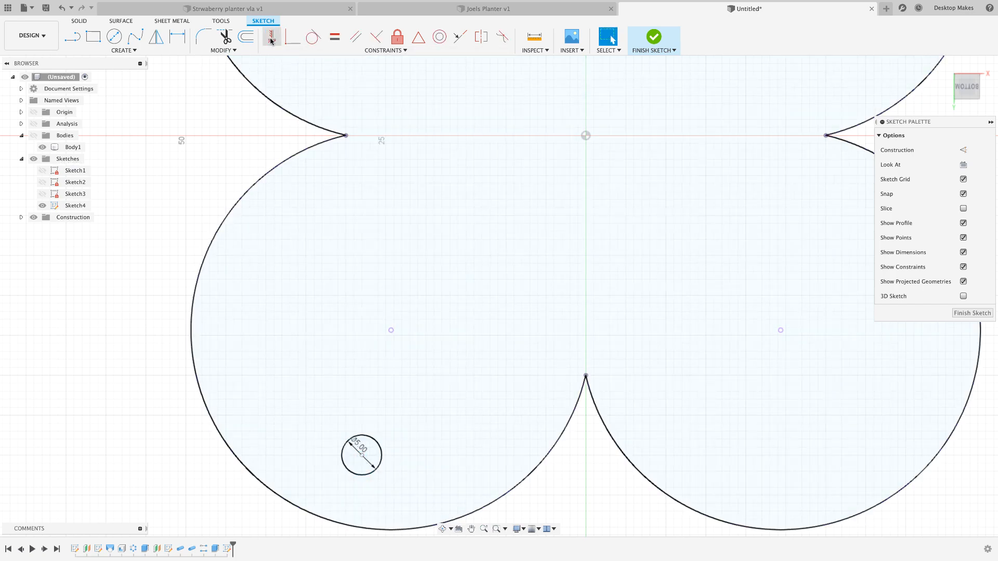
{"action": "left_click", "coordinate": [362, 456]}
{"action": "left_click", "coordinate": [391, 330]}
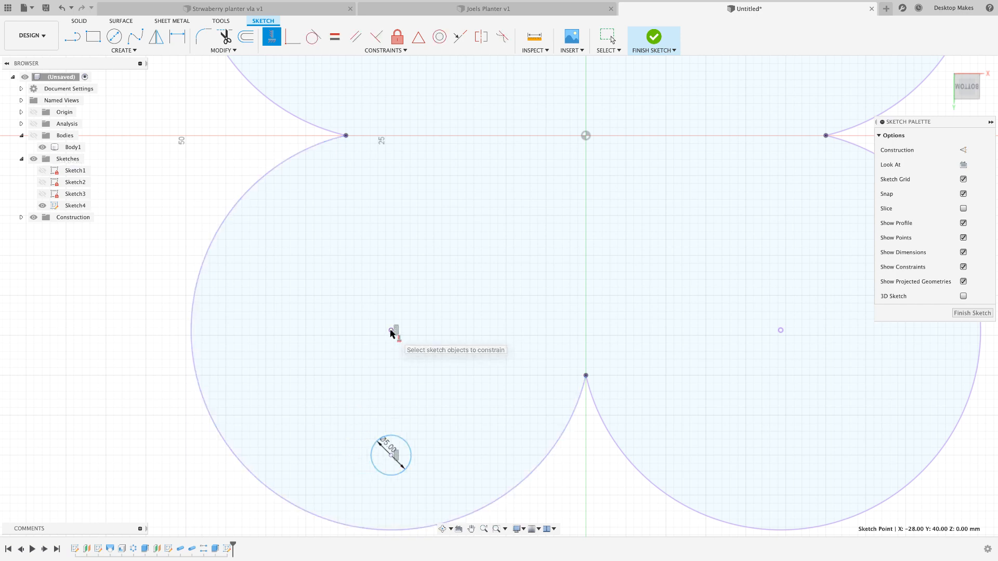
{"action": "key", "text": "Escape"}
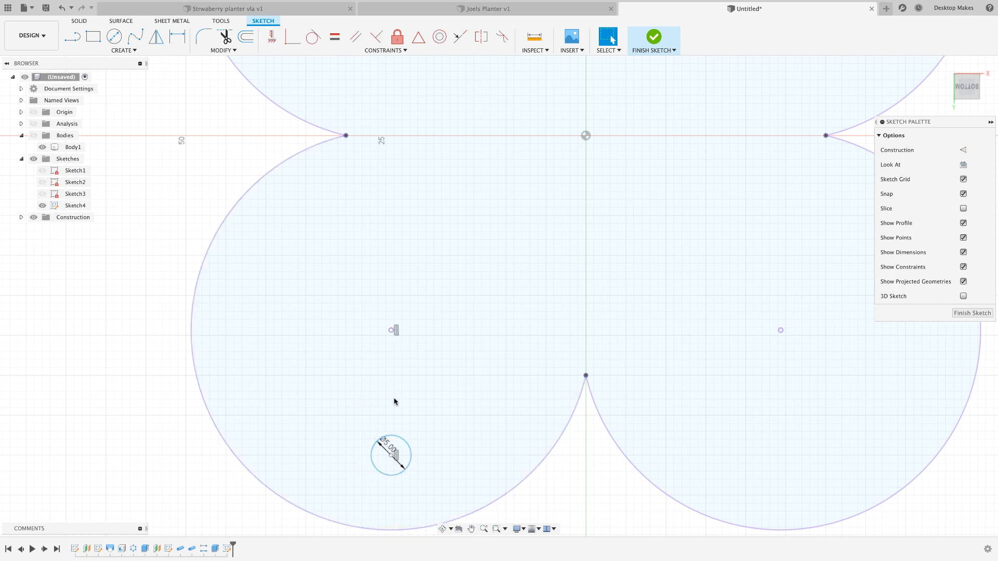
{"action": "left_click", "coordinate": [392, 456]}
{"action": "mouse_move", "coordinate": [397, 454]}
{"action": "left_mouse_down"}
{"action": "mouse_move", "coordinate": [374, 455]}
{"action": "mouse_move", "coordinate": [383, 458]}
{"action": "left_mouse_up"}
Dimension the distance between the 5 mm circle's center and the lobe's center point at 15 mm
{"action": "left_click", "coordinate": [392, 331]}
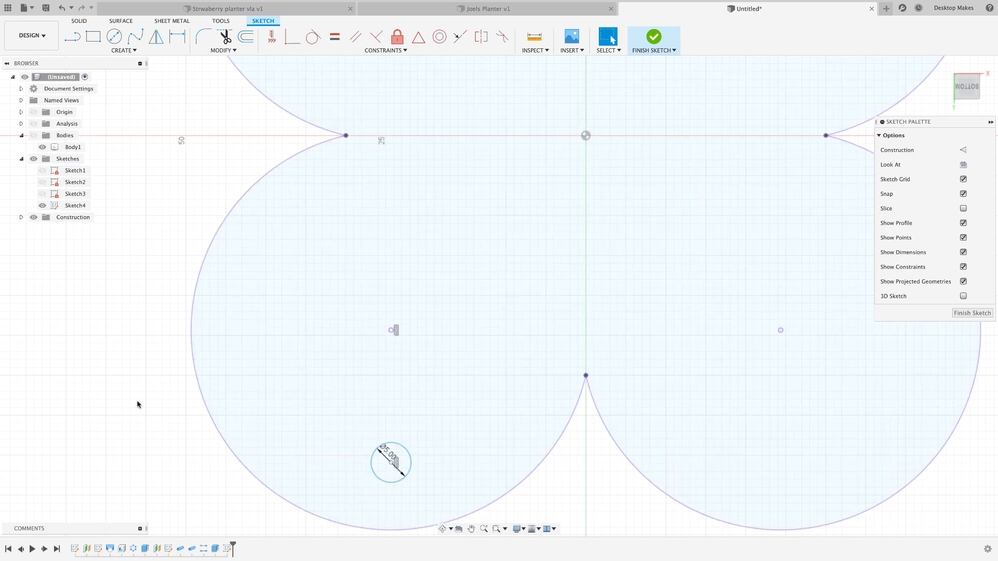
{"action": "key", "text": "d"}
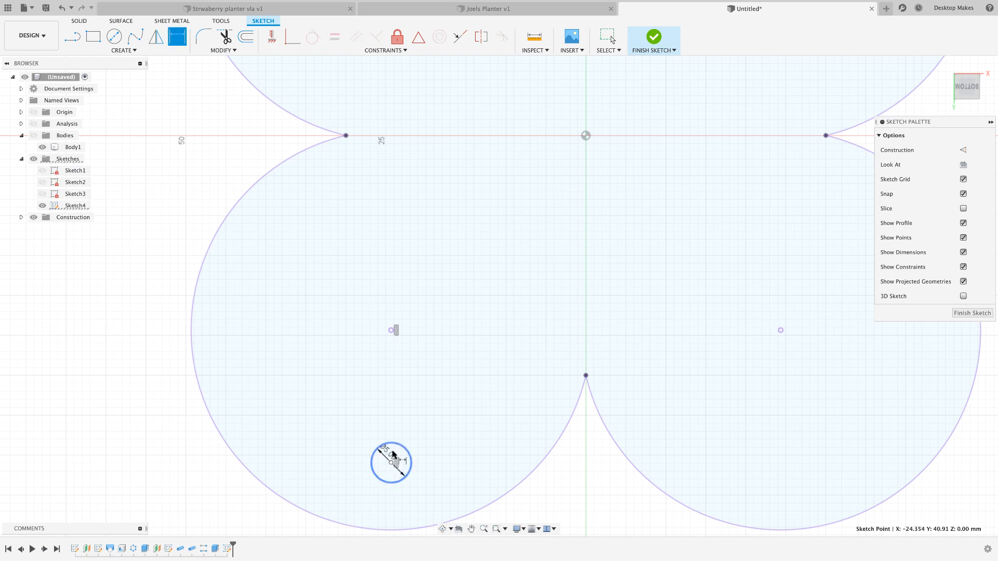
{"action": "left_click", "coordinate": [392, 331]}
{"action": "left_click", "coordinate": [316, 339]}
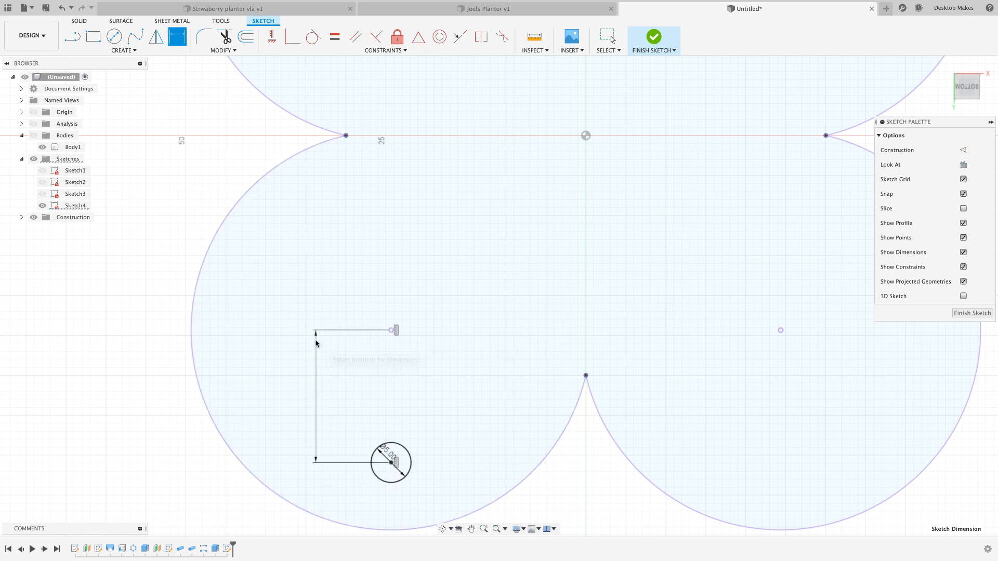
{"action": "type", "text": "15"}
{"action": "key", "text": "Return"}
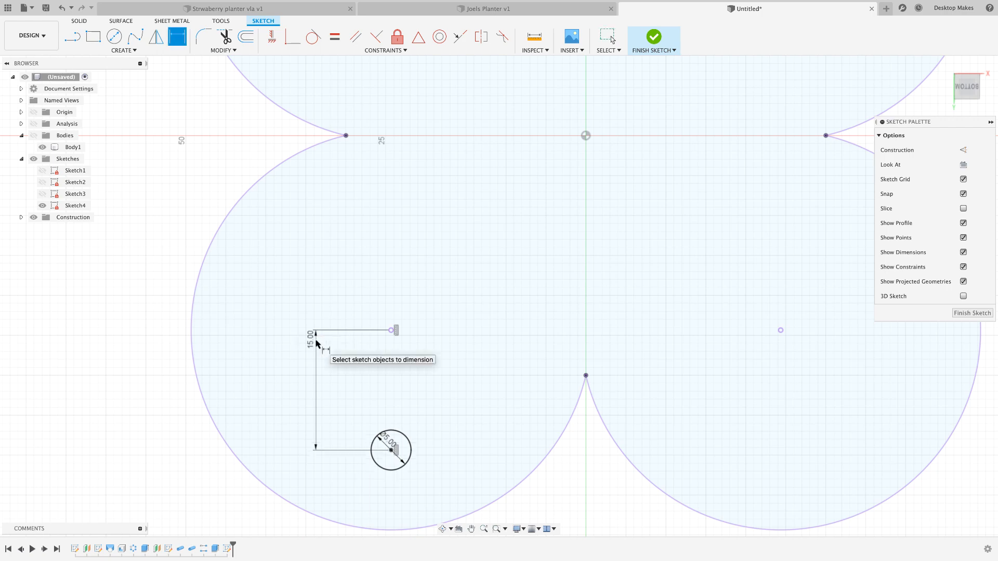
{"action": "key", "text": "Escape"}
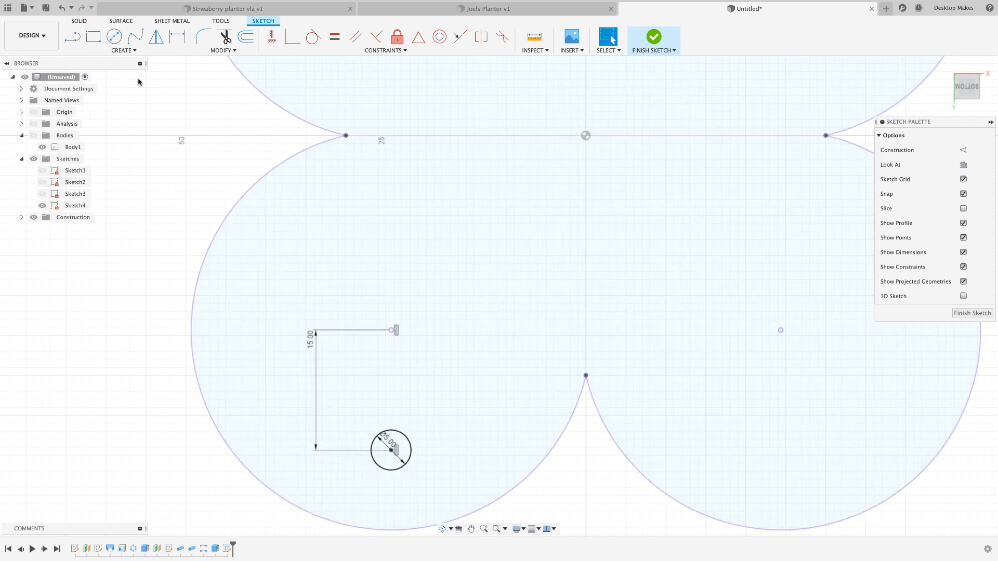
Set up a full circular pattern of the 5 mm circle around the lobe's center point with quantity 4, with the bodies shown
{"action": "left_click", "coordinate": [132, 51]}
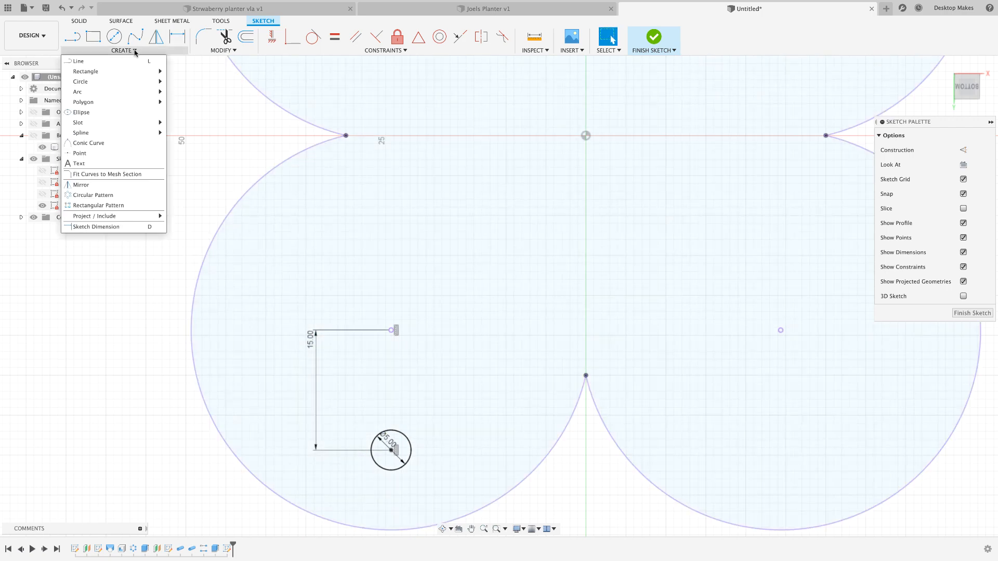
{"action": "left_click", "coordinate": [104, 196]}
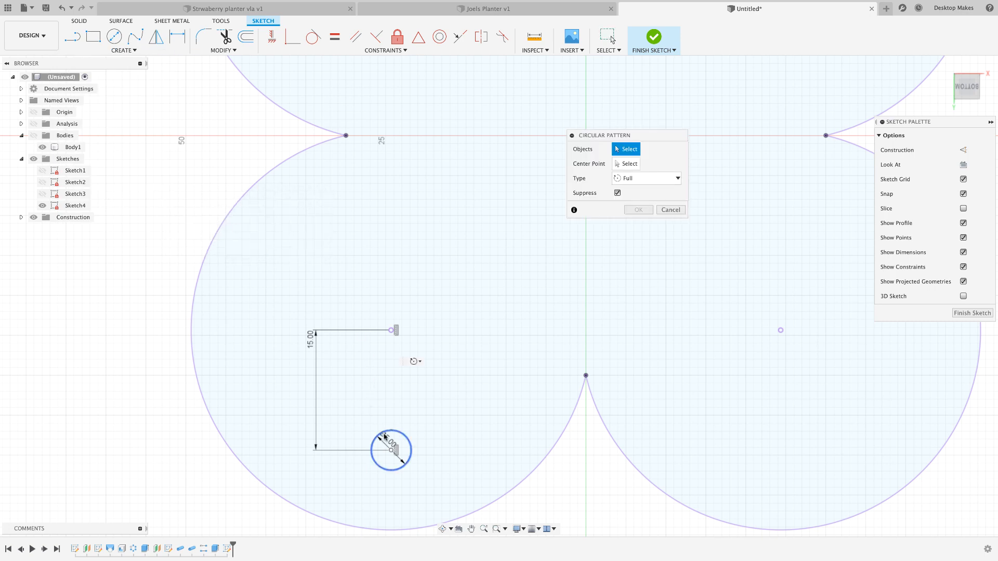
{"action": "left_click", "coordinate": [406, 460]}
{"action": "left_click", "coordinate": [619, 165]}
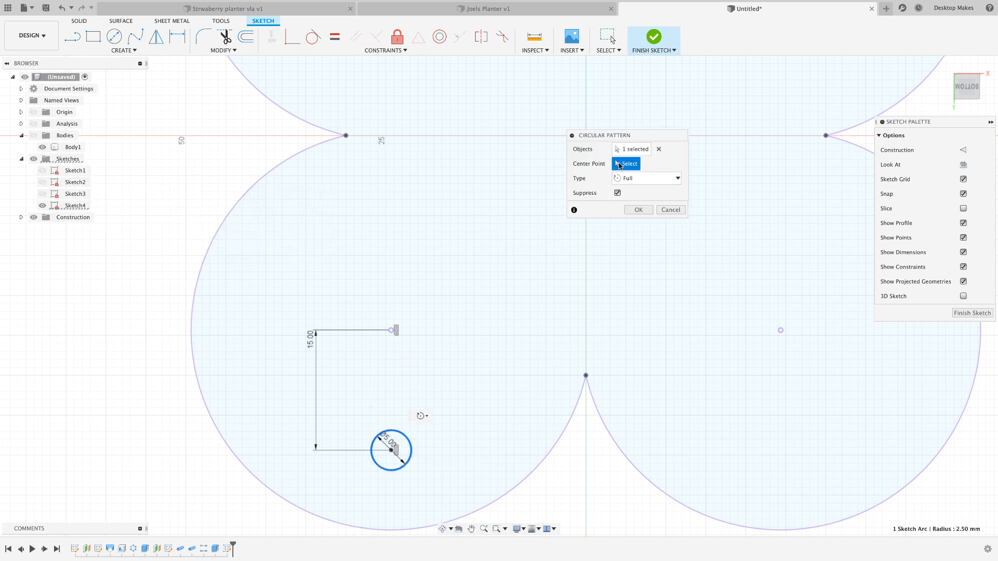
{"action": "left_click", "coordinate": [392, 331]}
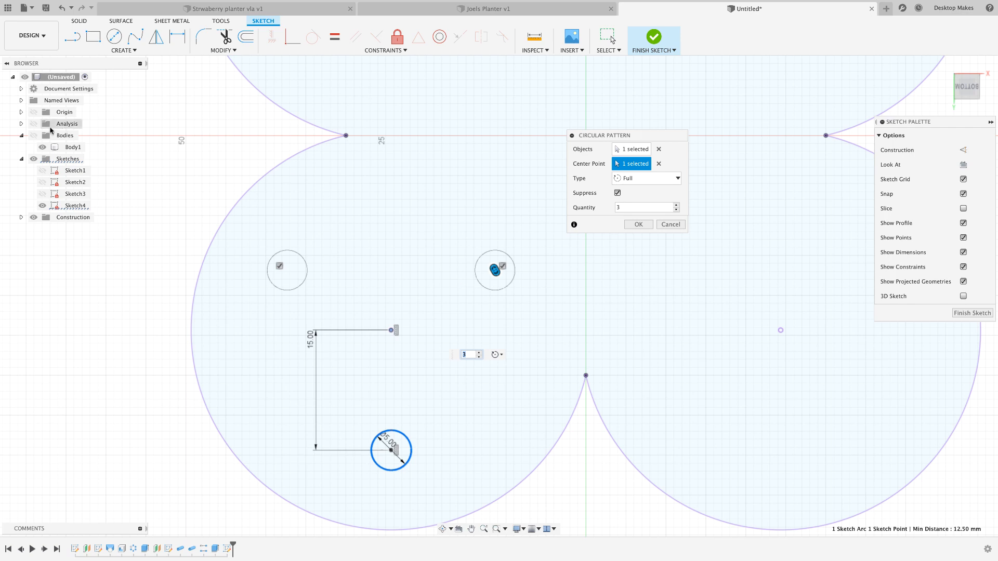
{"action": "left_click", "coordinate": [33, 135]}
{"action": "middle_click_drag", "start_coordinate": [466, 324], "coordinate": [444, 339]}
{"action": "scroll", "coordinate": [444, 338], "scroll_direction": "down", "scroll_amount": 3}
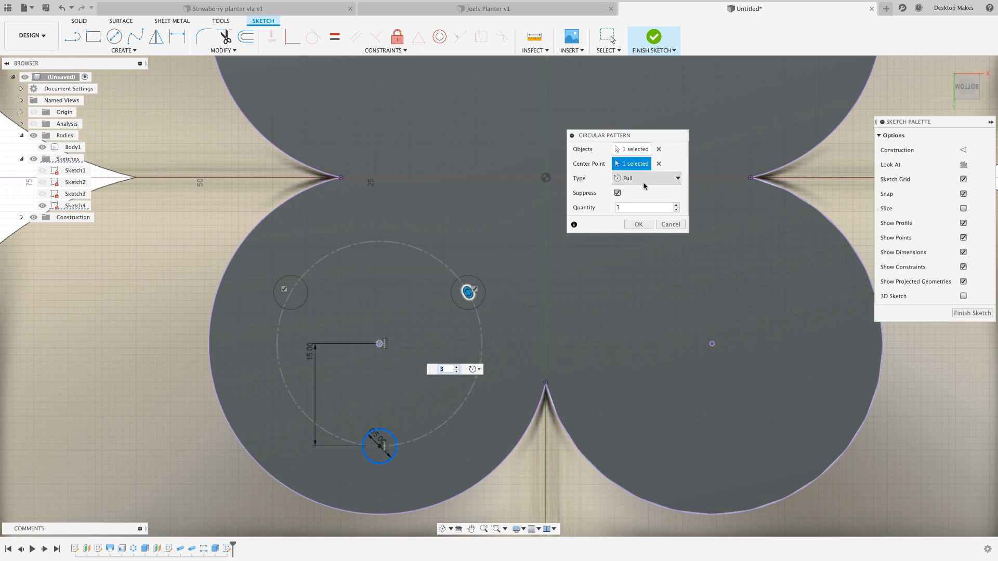
{"action": "left_click", "coordinate": [674, 207]}
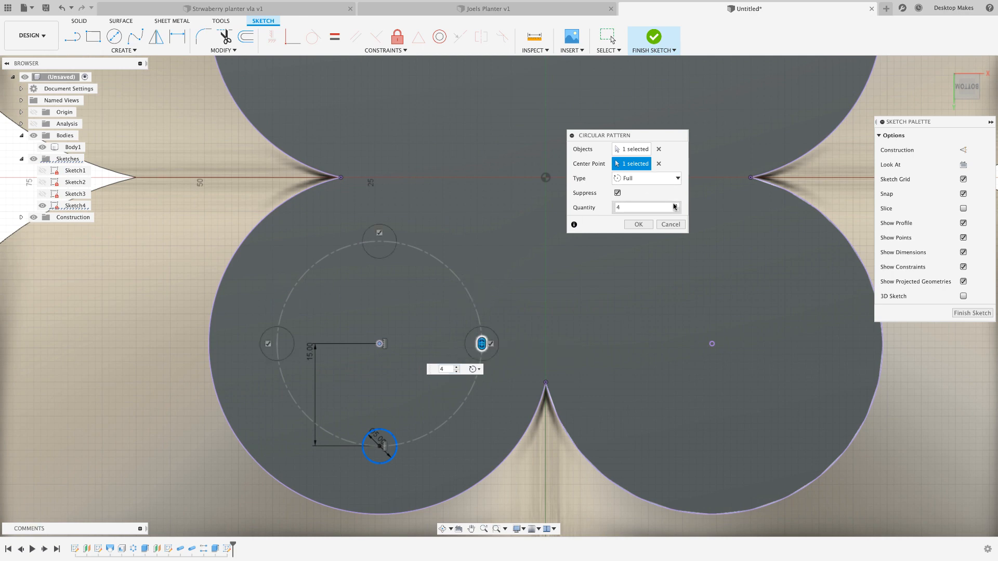
Show Sketch1 and Sketch2 and examine where the central tube sits relative to the patterned circles on the base
{"action": "left_click", "coordinate": [43, 194]}
{"action": "left_click", "coordinate": [42, 195]}
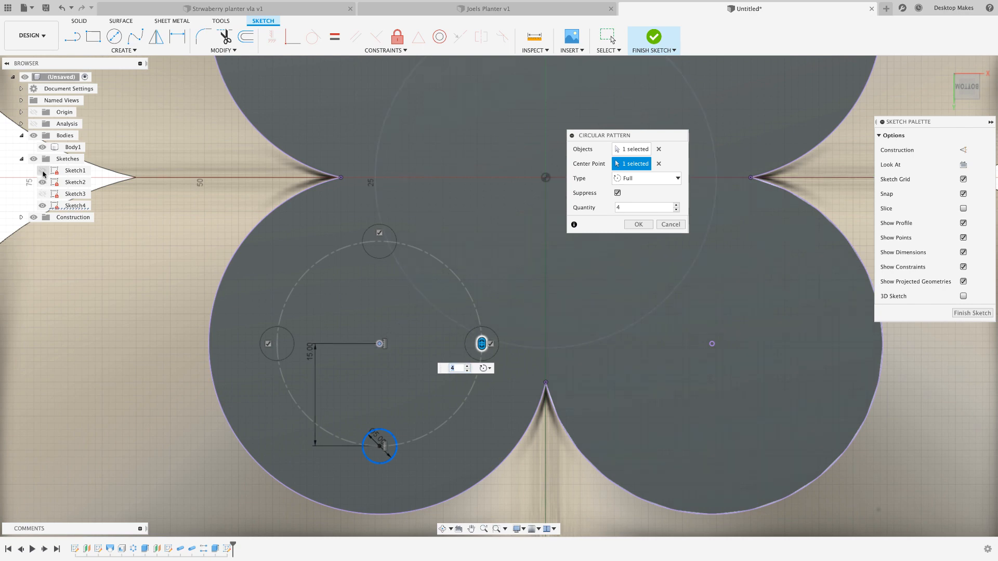
{"action": "left_click", "coordinate": [43, 170]}
{"action": "mouse_move", "coordinate": [400, 281]}
{"action": "middle_mouse_down", "text": "shift"}
{"action": "mouse_move", "coordinate": [415, 279]}
{"action": "mouse_move", "coordinate": [418, 264]}
{"action": "middle_mouse_up", "text": "shift"}
{"action": "scroll", "coordinate": [414, 283], "scroll_direction": "down", "scroll_amount": 3}
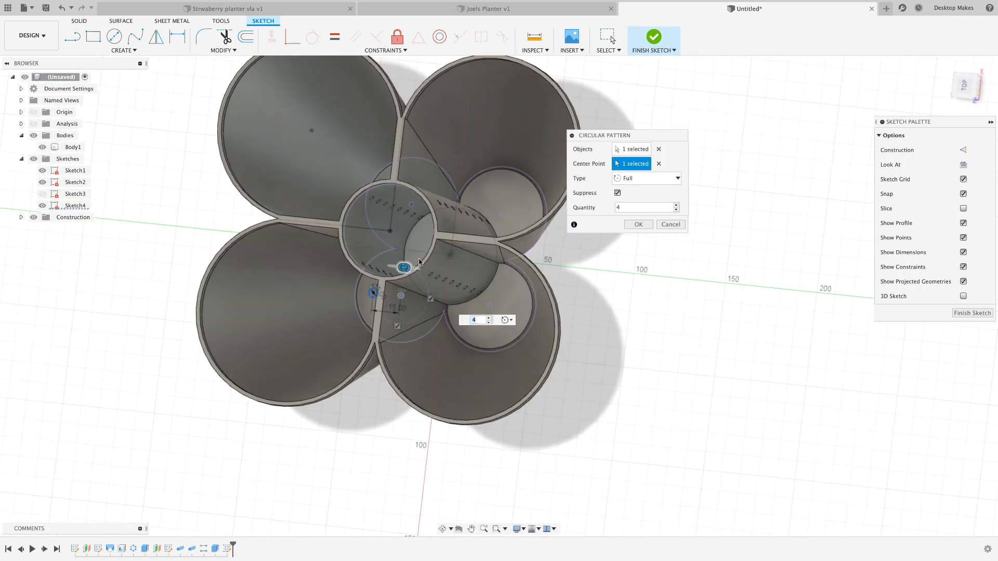
{"action": "middle_click_drag", "start_coordinate": [643, 396], "coordinate": [531, 309], "text": "shift"}
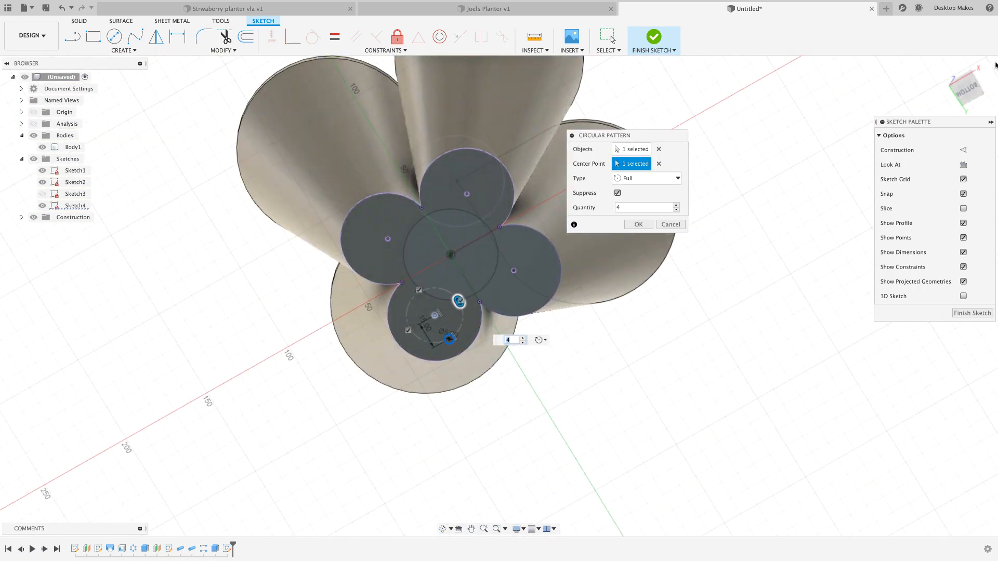
{"action": "left_click", "coordinate": [968, 92]}
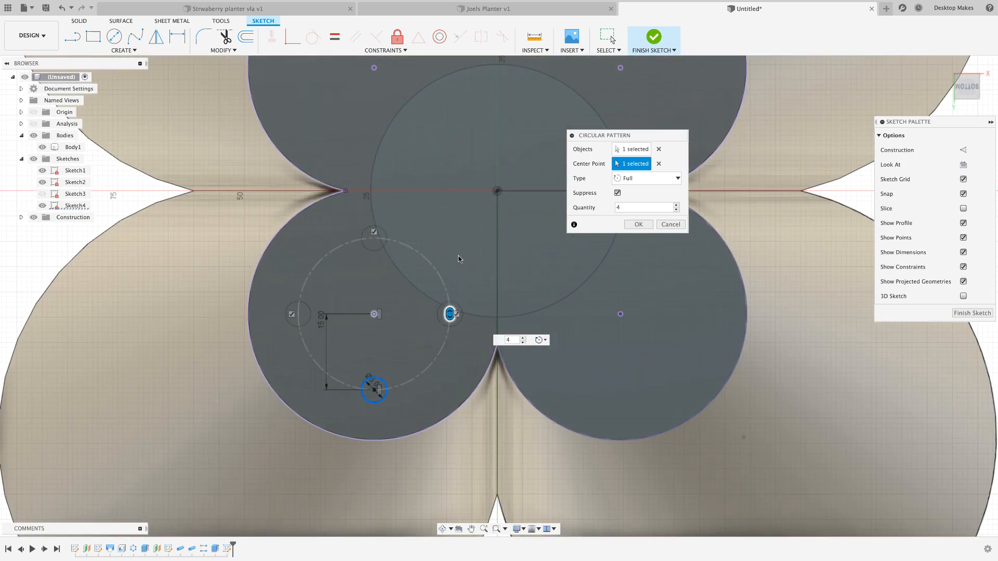
Raise the circular pattern's quantity to 5, suppress the instance that falls inside the central tube circle, and complete the pattern
{"action": "left_click", "coordinate": [676, 205]}
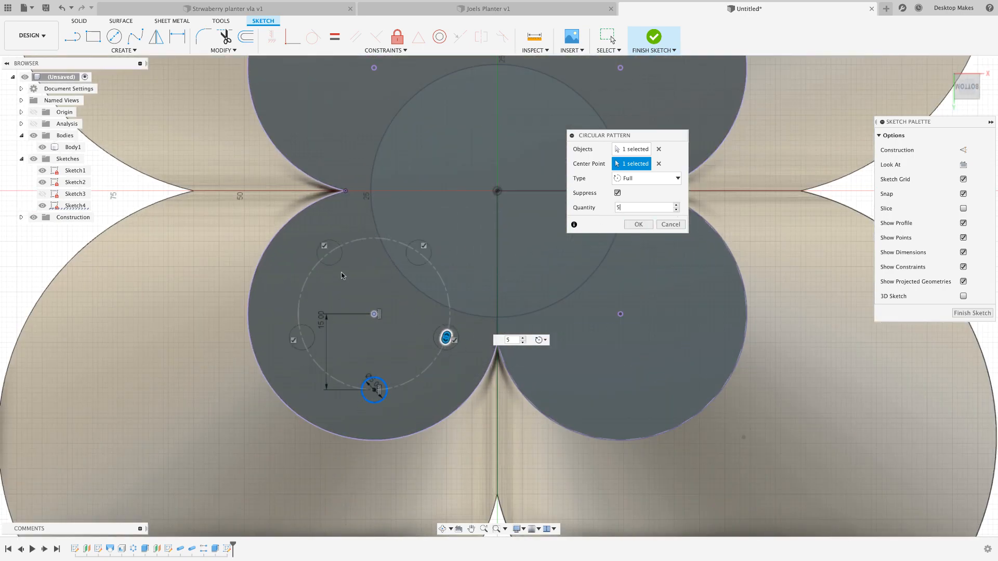
{"action": "scroll", "coordinate": [408, 269], "scroll_direction": "up", "scroll_amount": 1}
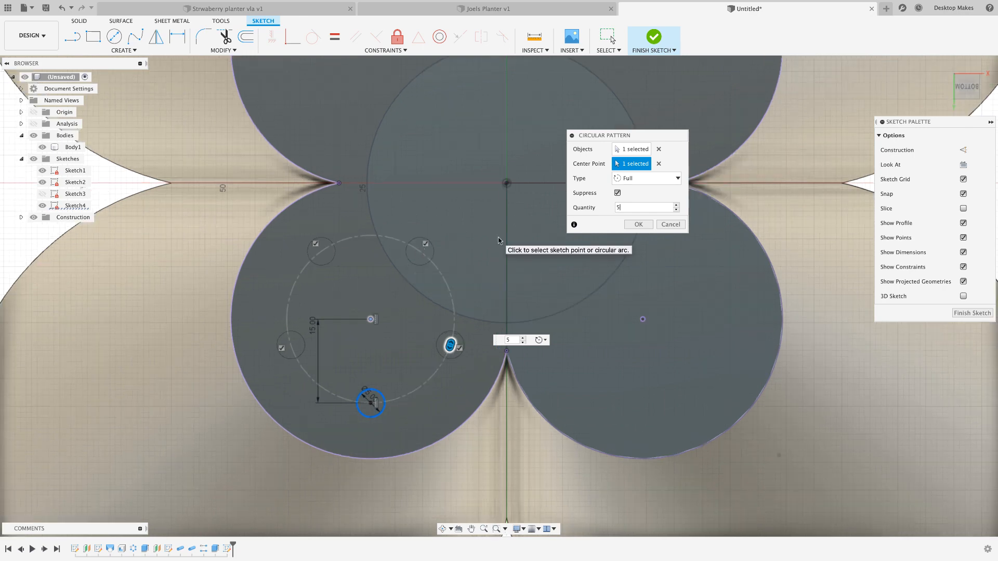
{"action": "left_click", "coordinate": [425, 244]}
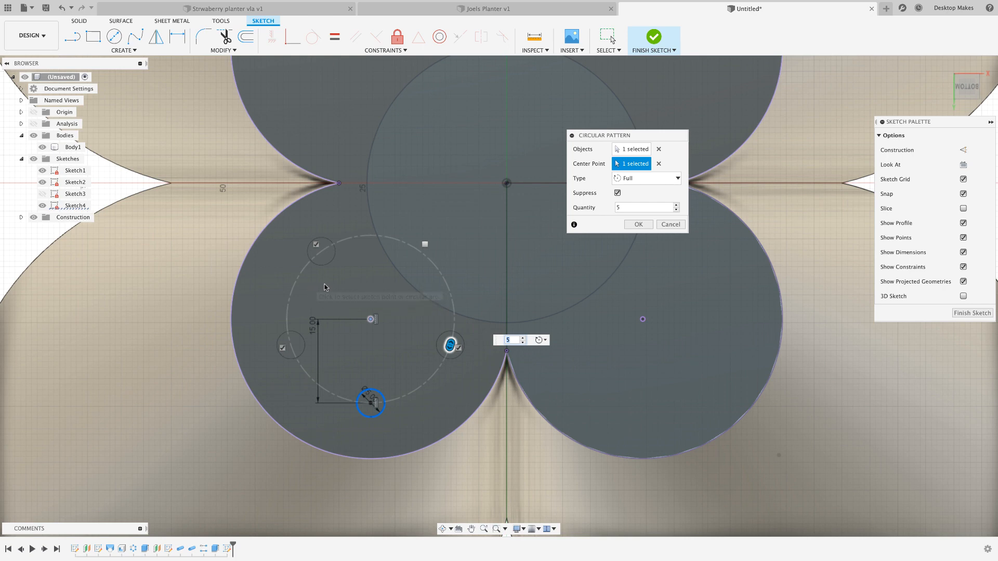
{"action": "left_click", "coordinate": [638, 224]}
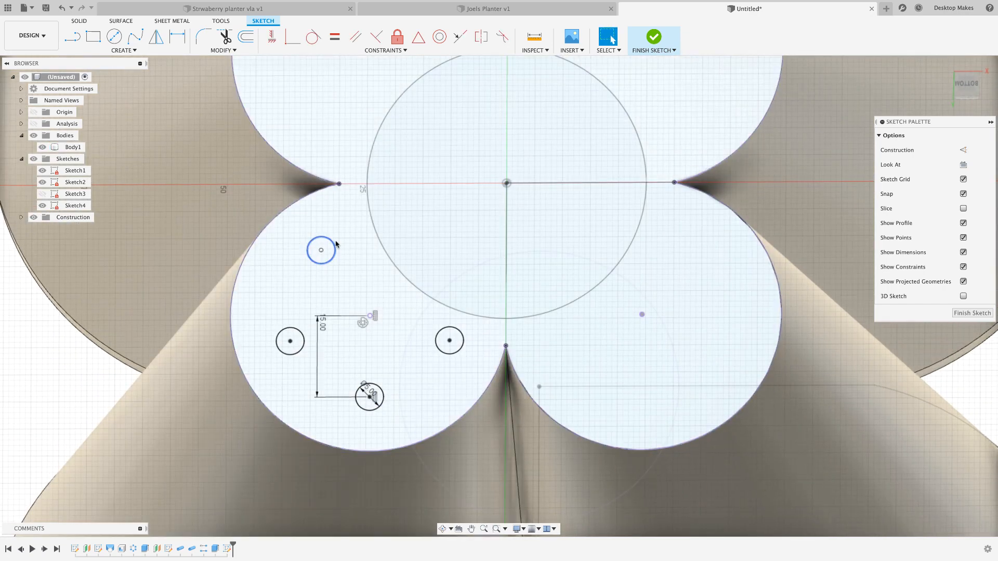
Extrude the four 5 mm circles as a cut with the extent set to All, going up through the lobe's base
{"action": "key", "text": "e"}
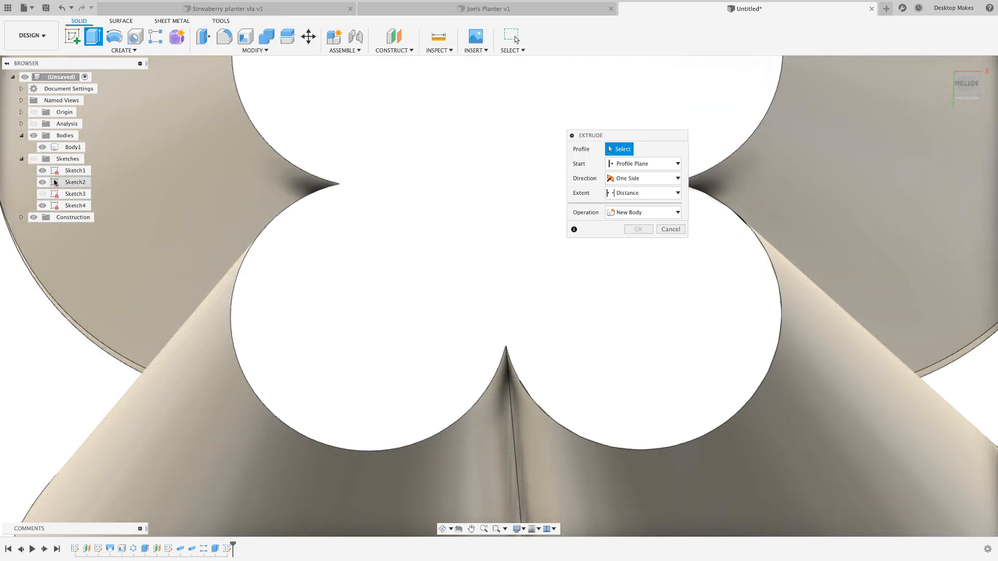
{"action": "left_click", "coordinate": [33, 159]}
{"action": "left_click", "coordinate": [321, 251]}
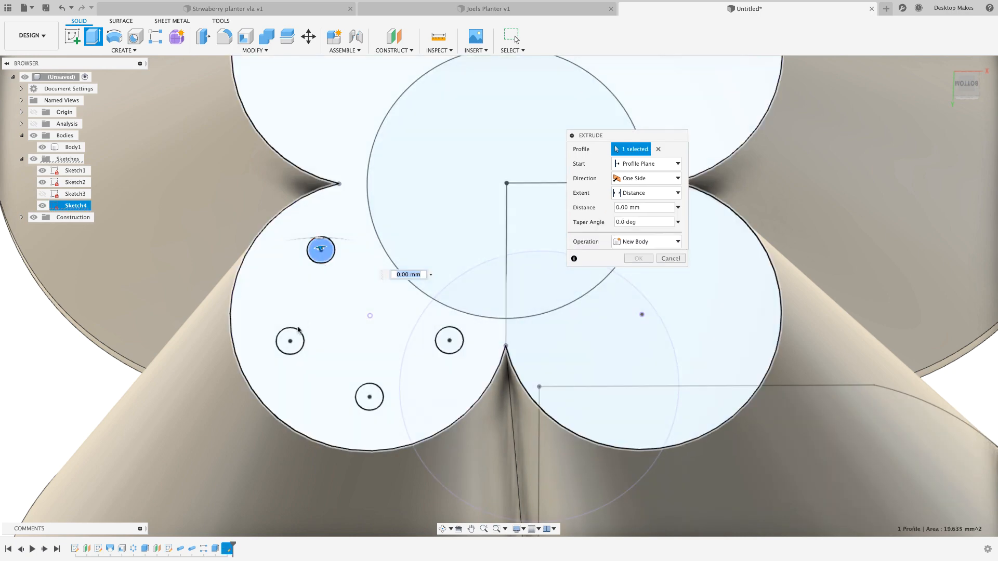
{"action": "left_click", "coordinate": [290, 341]}
{"action": "left_click", "coordinate": [369, 397]}
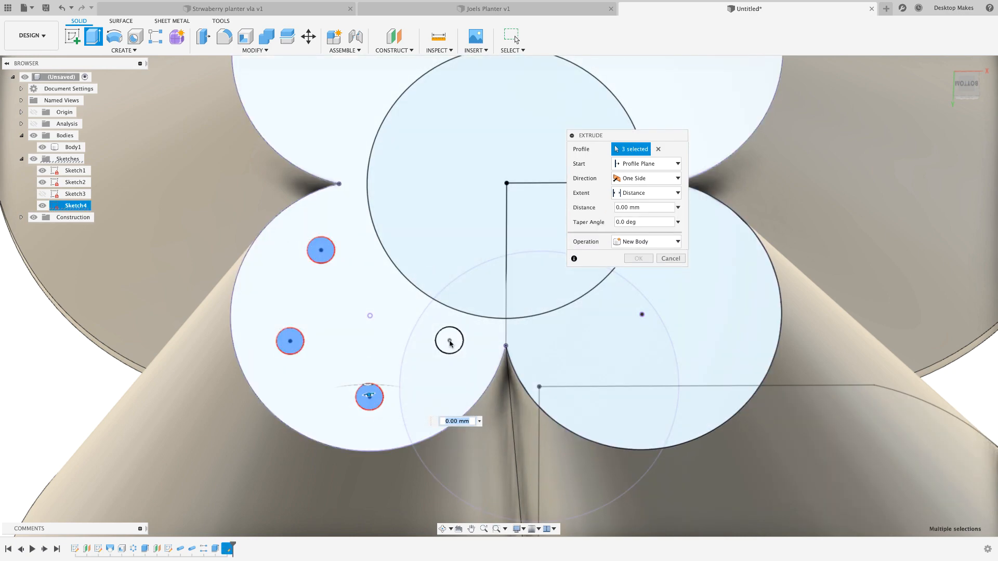
{"action": "left_click", "coordinate": [450, 340]}
{"action": "middle_click_drag", "start_coordinate": [449, 340], "coordinate": [458, 395], "text": "shift"}
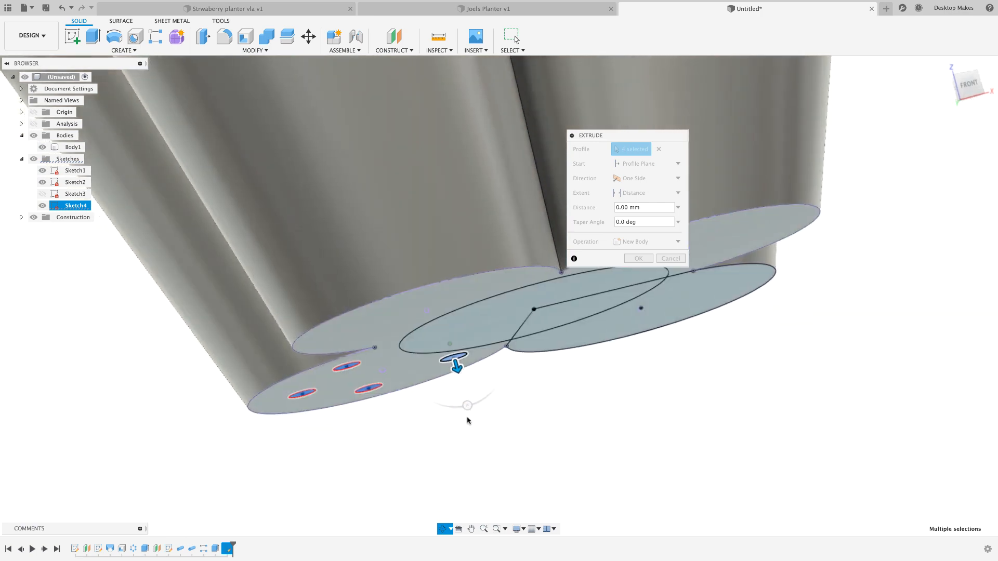
{"action": "left_click_drag", "start_coordinate": [457, 359], "coordinate": [432, 282]}
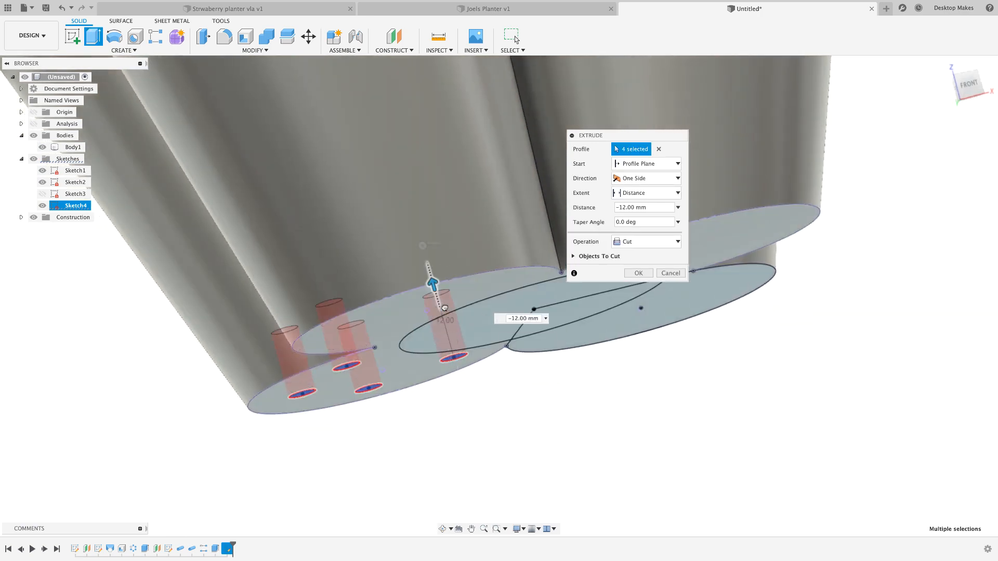
{"action": "left_click", "coordinate": [629, 193]}
{"action": "left_click", "coordinate": [637, 223]}
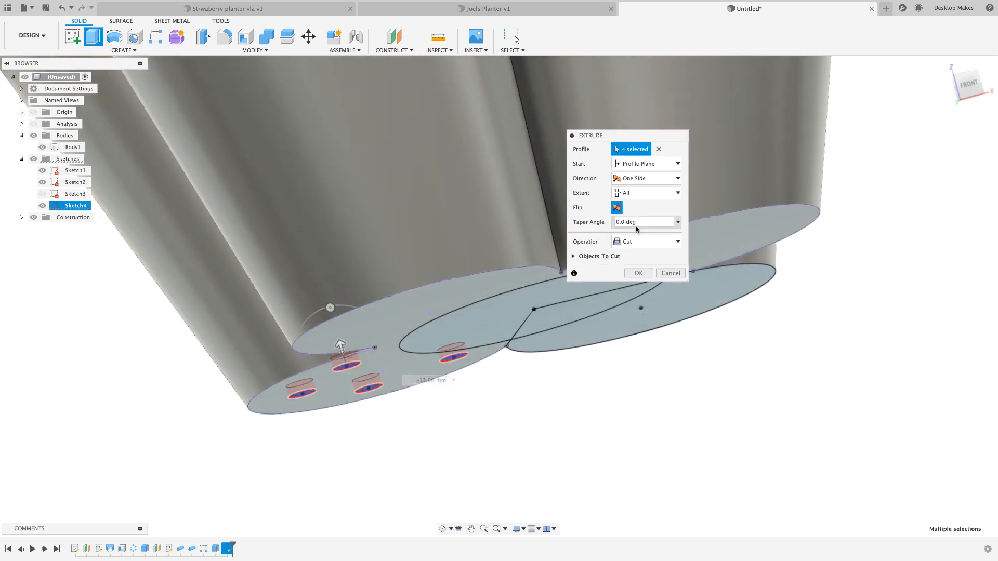
{"action": "left_click", "coordinate": [639, 273]}
Hide all sketches and check the four drainage holes from below the planter
{"action": "middle_click_drag", "start_coordinate": [592, 410], "coordinate": [534, 373], "text": "shift"}
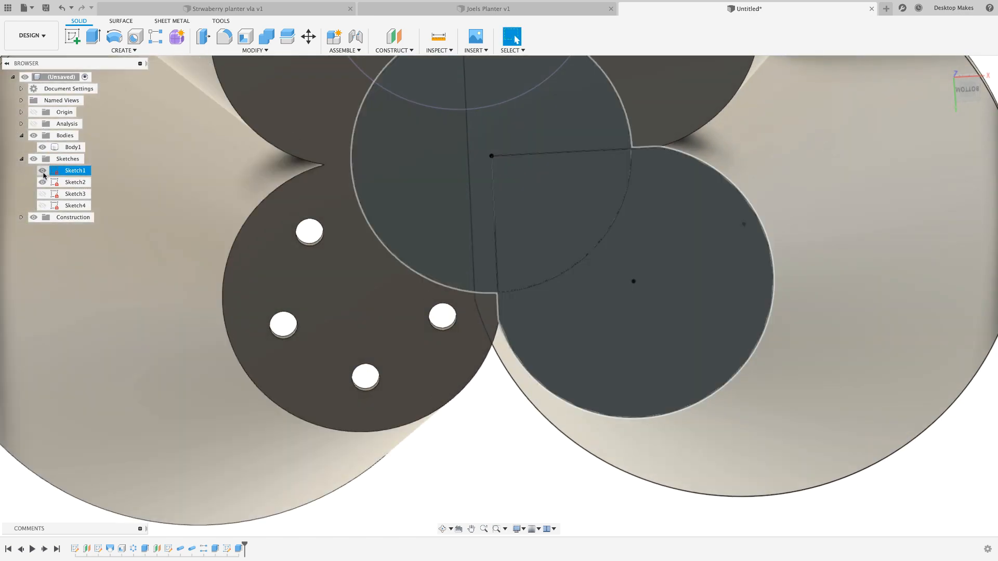
{"action": "left_click", "coordinate": [33, 159]}
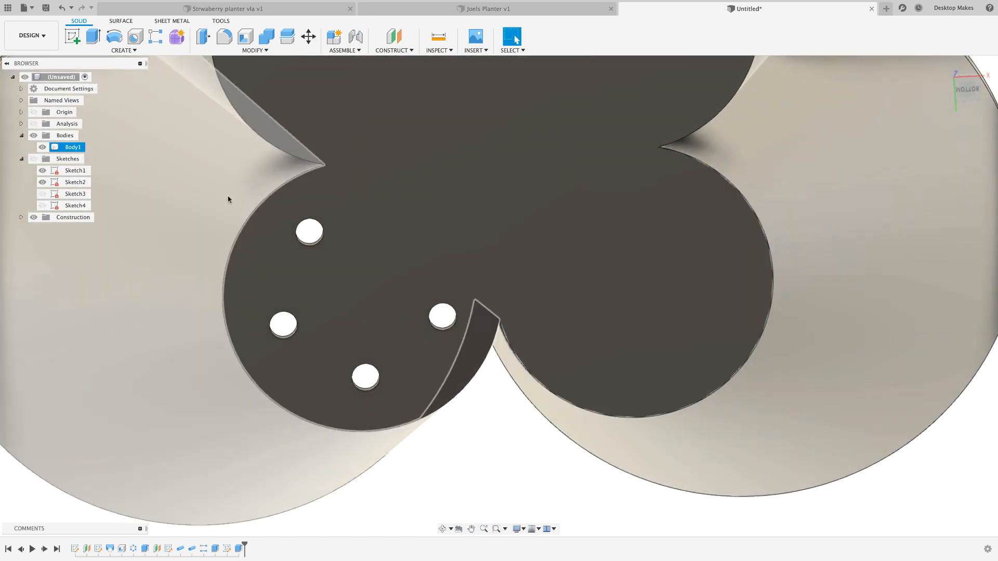
{"action": "scroll", "coordinate": [426, 333], "scroll_direction": "down", "scroll_amount": 5}
{"action": "middle_click_drag", "start_coordinate": [440, 398], "coordinate": [459, 348], "text": "shift"}
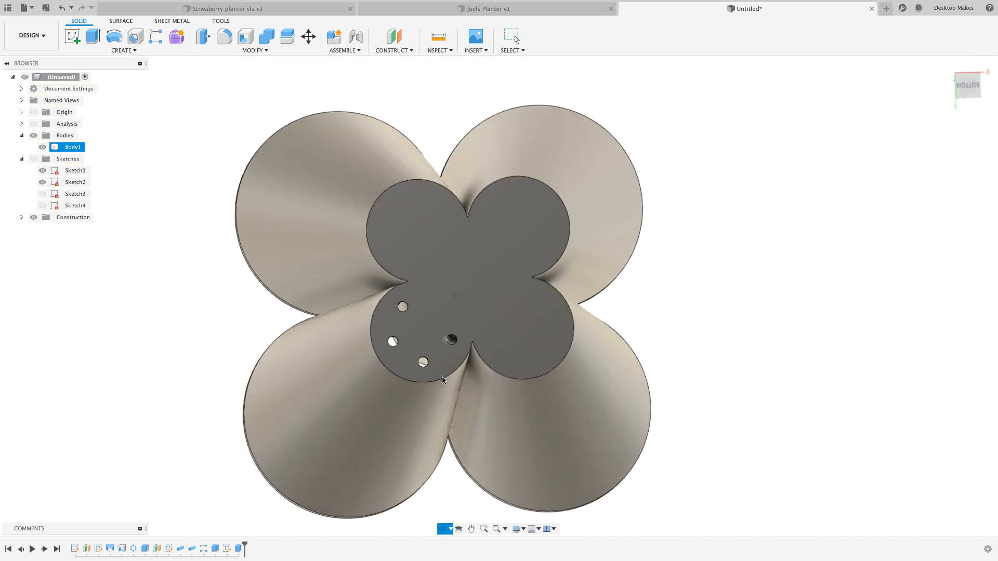
{"action": "scroll", "coordinate": [413, 350], "scroll_direction": "up", "scroll_amount": 3}
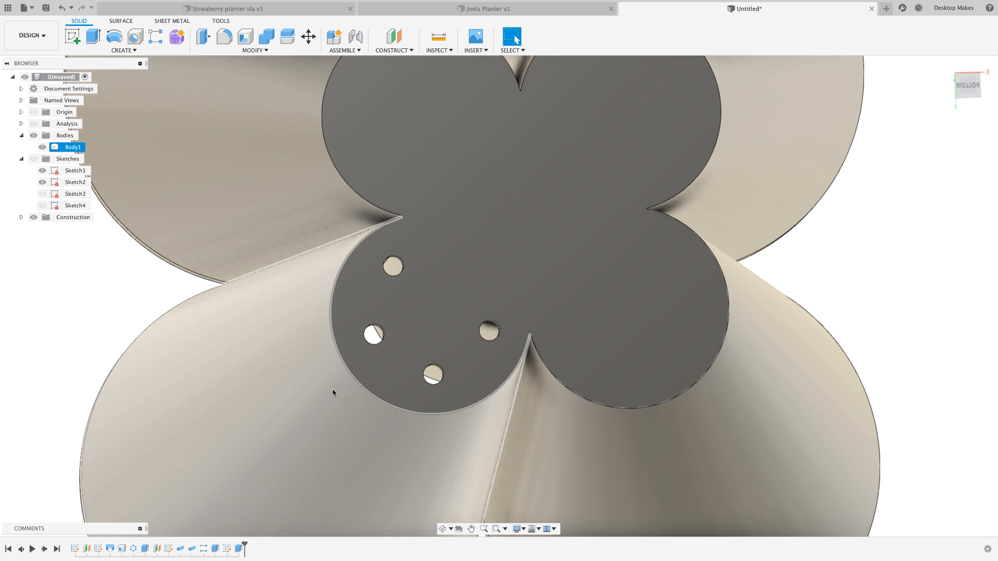
{"action": "key", "text": "Escape"}
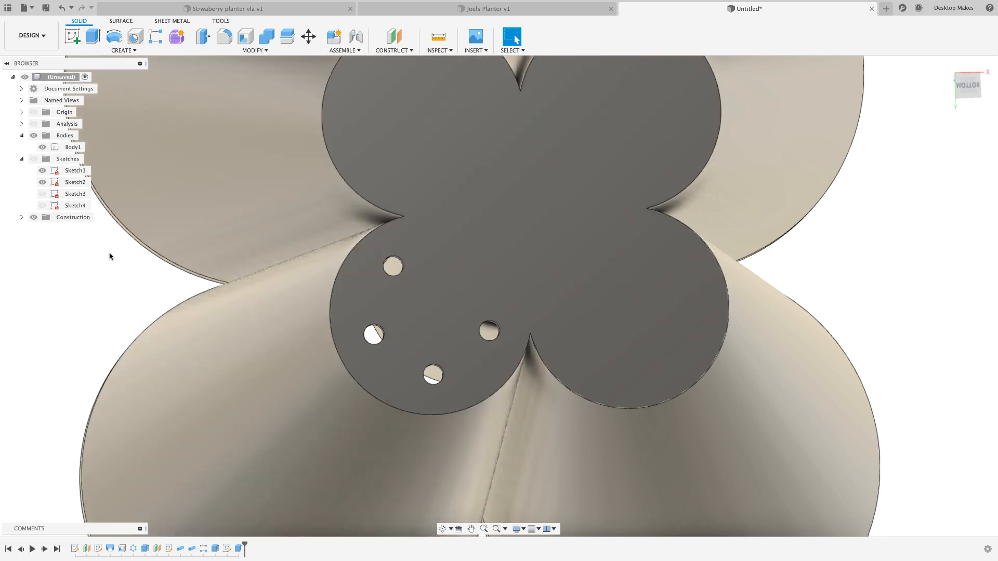
Start a circular pattern of type Features with the drainage-hole extrude cut as the object to pattern
{"action": "left_click", "coordinate": [73, 148]}
{"action": "left_click", "coordinate": [124, 51]}
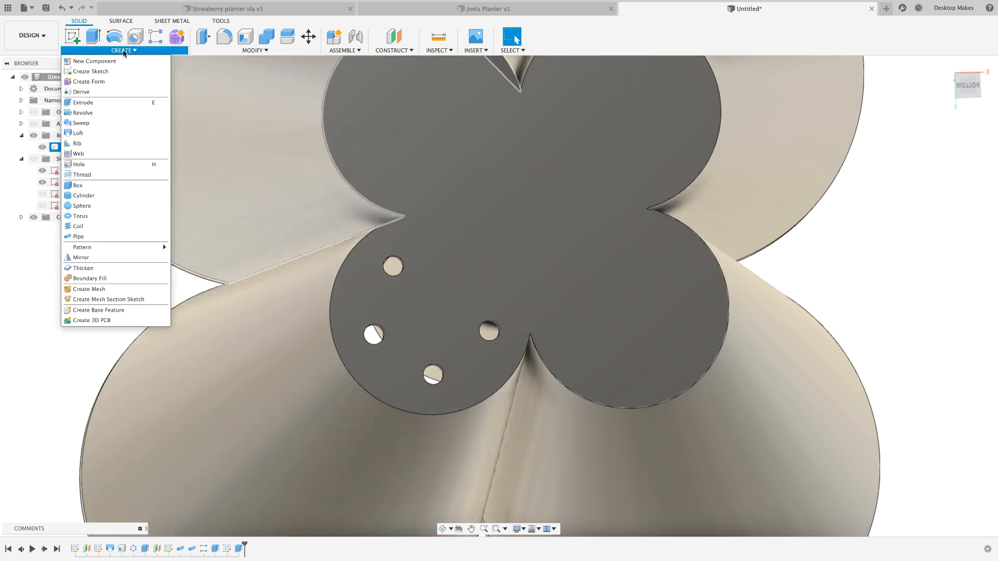
{"action": "mouse_move", "coordinate": [90, 247]}
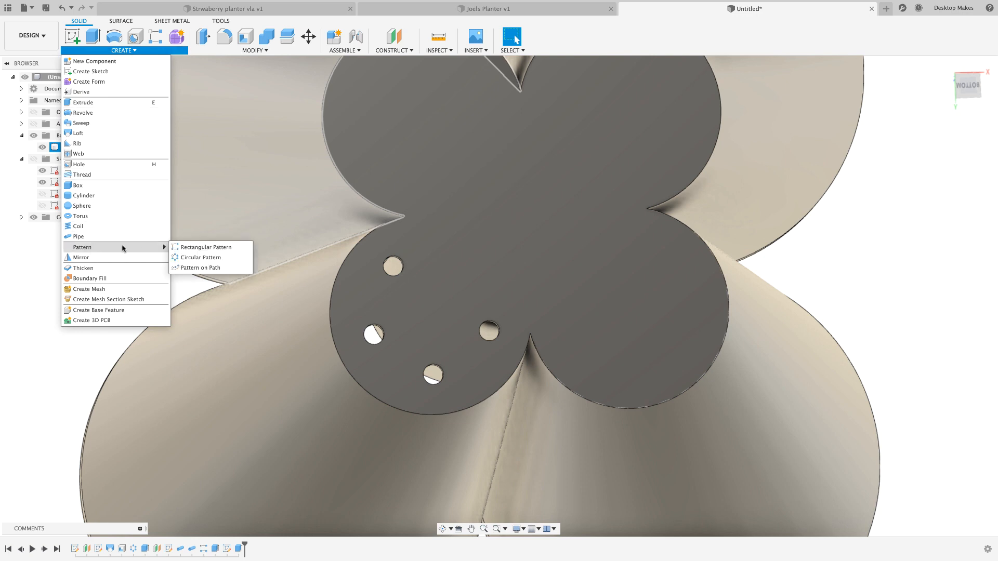
{"action": "left_click", "coordinate": [204, 258]}
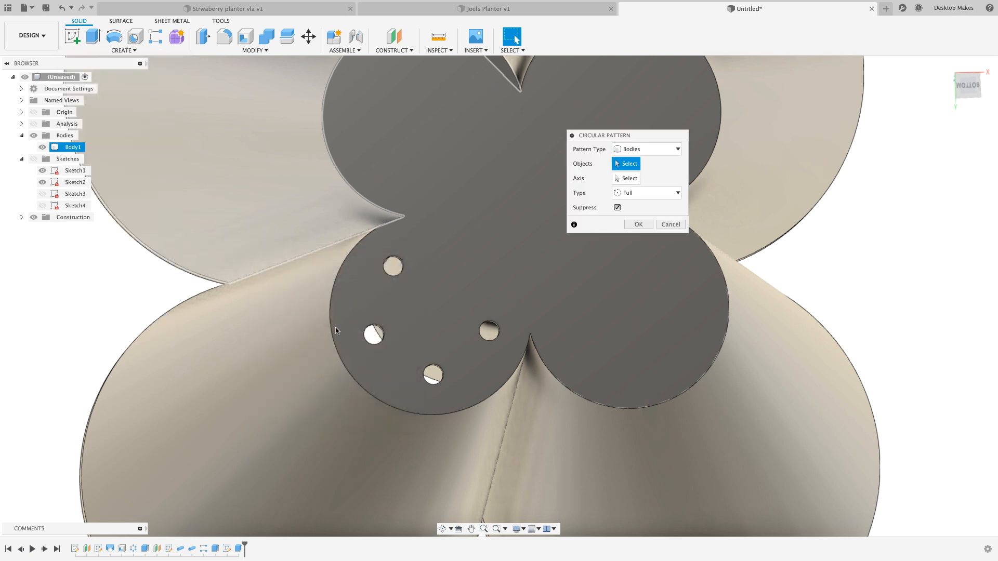
{"action": "left_click", "coordinate": [653, 150]}
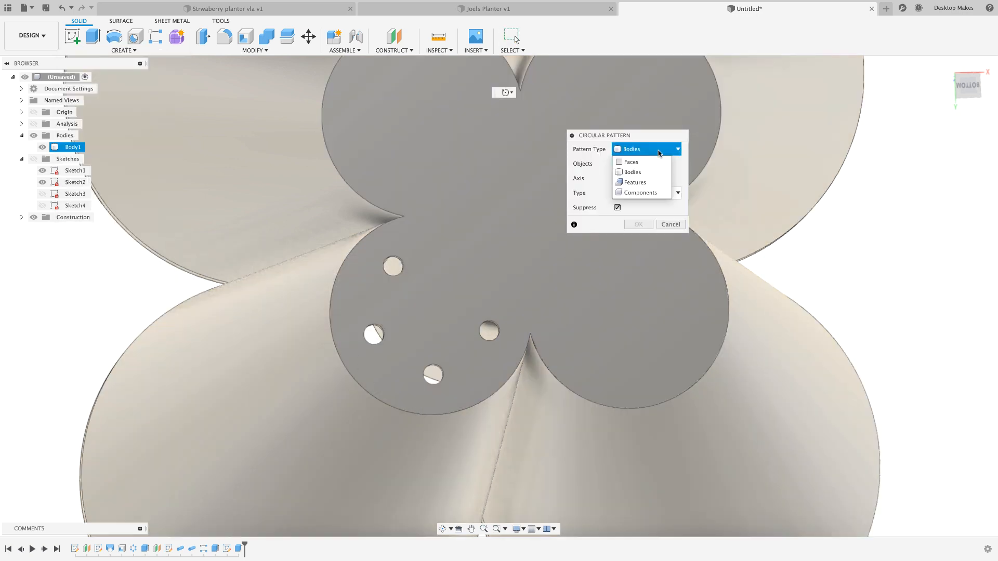
{"action": "left_click", "coordinate": [650, 183]}
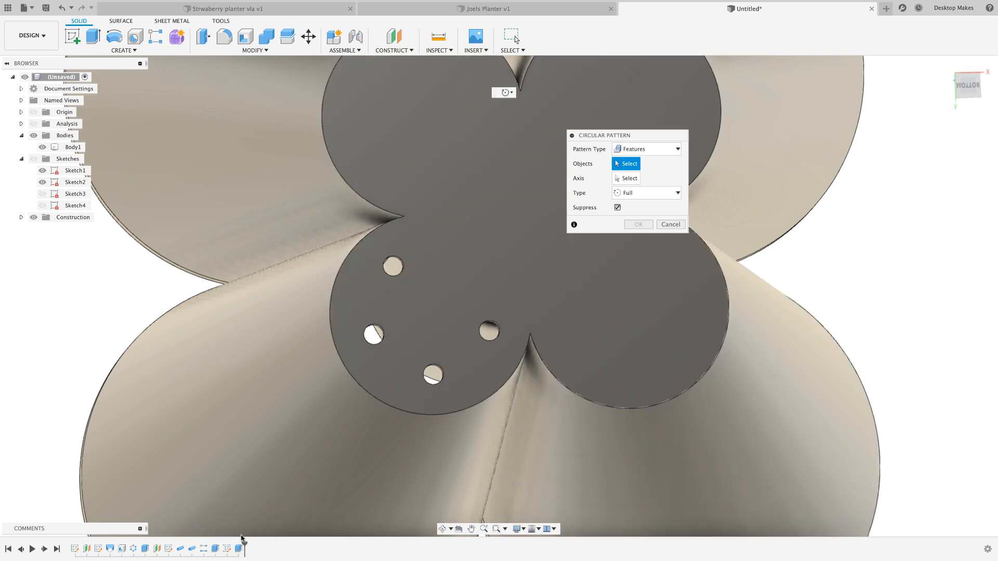
{"action": "left_click", "coordinate": [240, 547]}
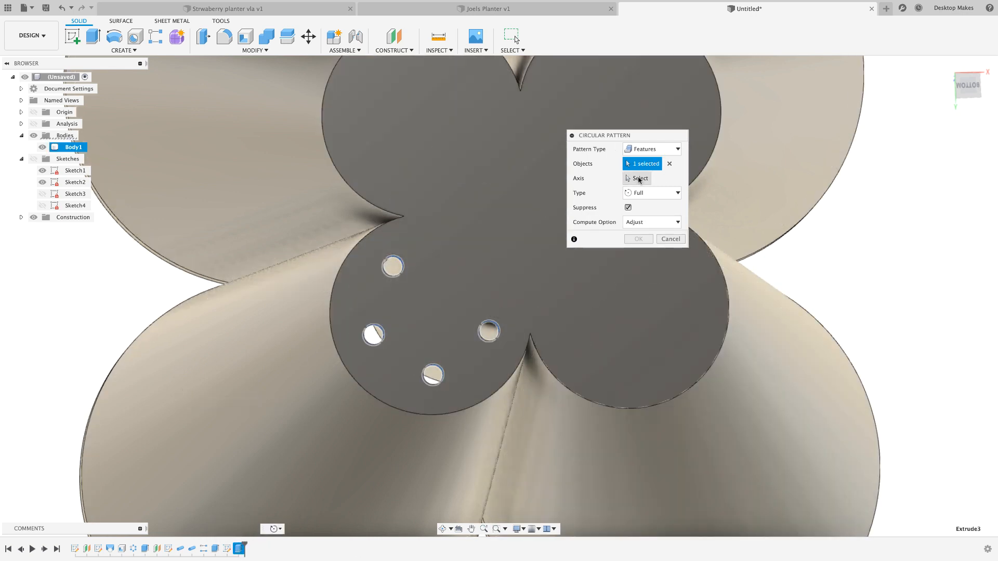
Hide the bodies to pick the vertical Z axis as the pattern axis, and show the bodies again
{"action": "left_click", "coordinate": [639, 180]}
{"action": "middle_click_drag", "start_coordinate": [458, 246], "coordinate": [449, 330], "text": "shift"}
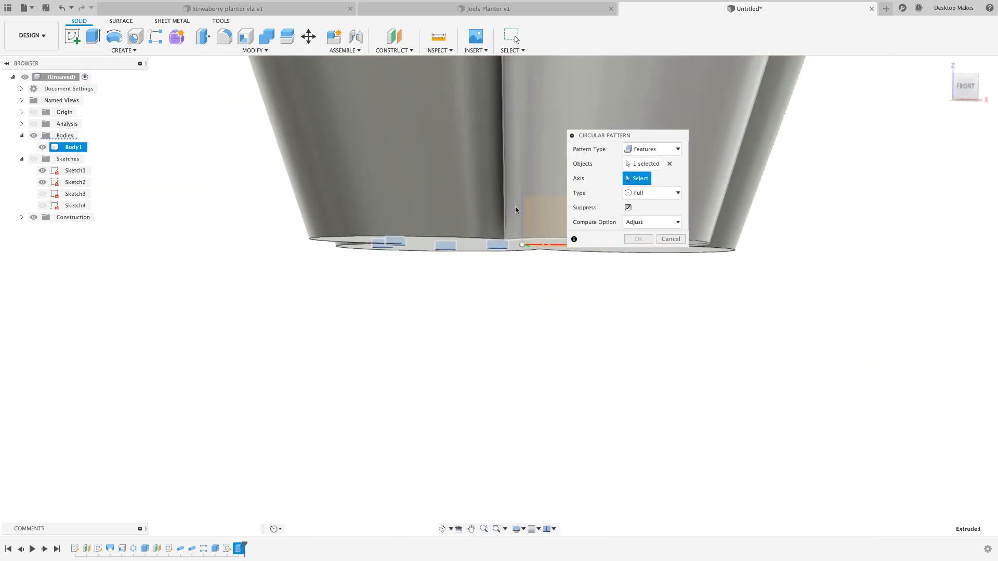
{"action": "left_click", "coordinate": [33, 135]}
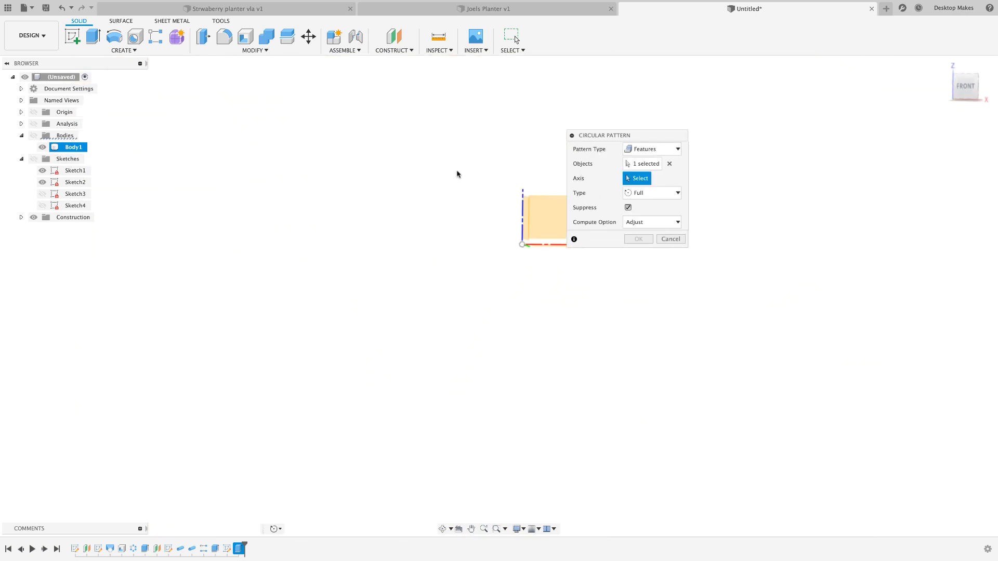
{"action": "left_click", "coordinate": [521, 227]}
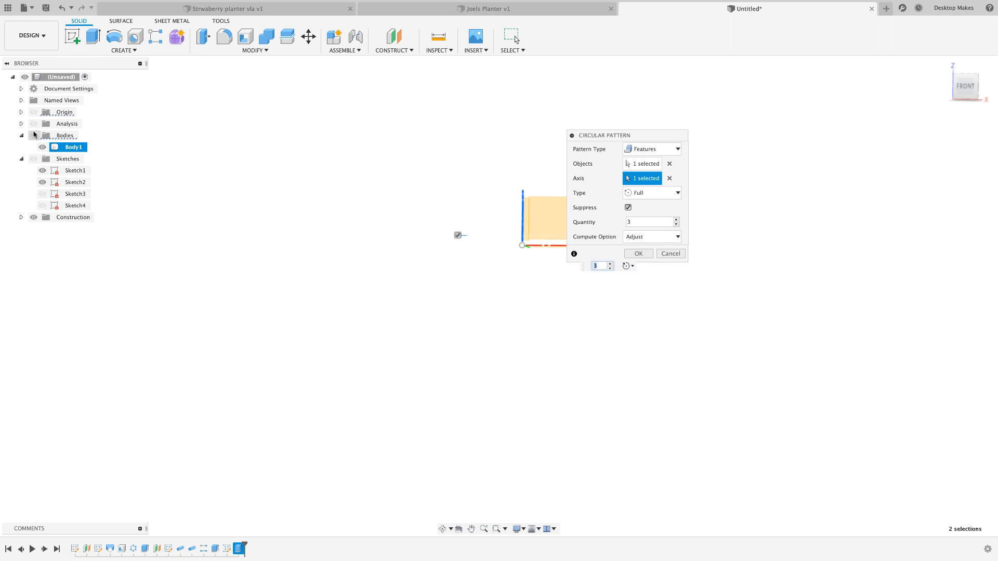
{"action": "left_click", "coordinate": [34, 135]}
Set the full circular pattern's quantity to 4 so each lobe's base gets drainage holes, and complete it
{"action": "middle_click_drag", "start_coordinate": [653, 383], "coordinate": [654, 321], "text": "shift"}
{"action": "left_click", "coordinate": [964, 100]}
{"action": "middle_click_drag", "start_coordinate": [448, 323], "coordinate": [258, 412]}
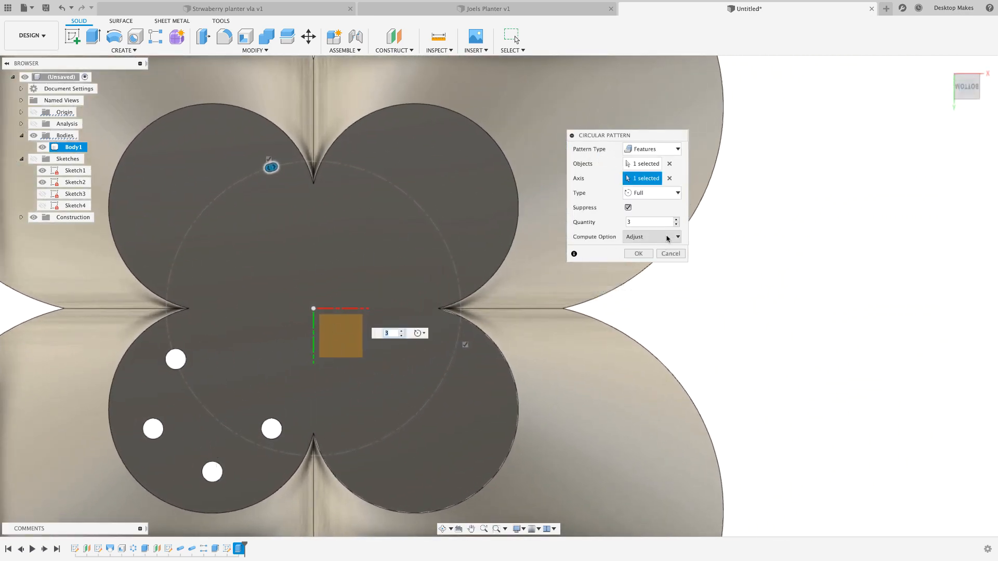
{"action": "left_click", "coordinate": [676, 219]}
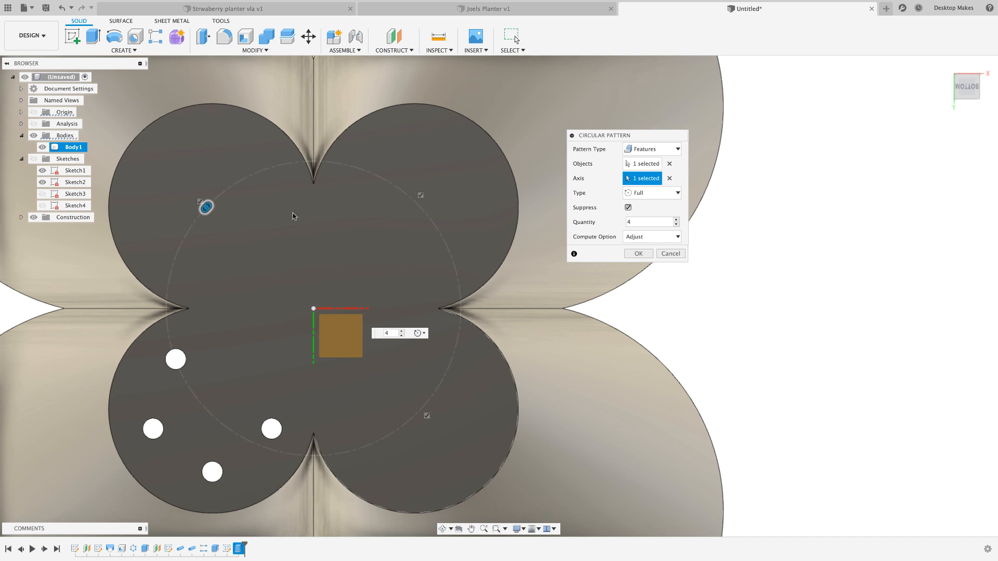
{"action": "left_click", "coordinate": [638, 255]}
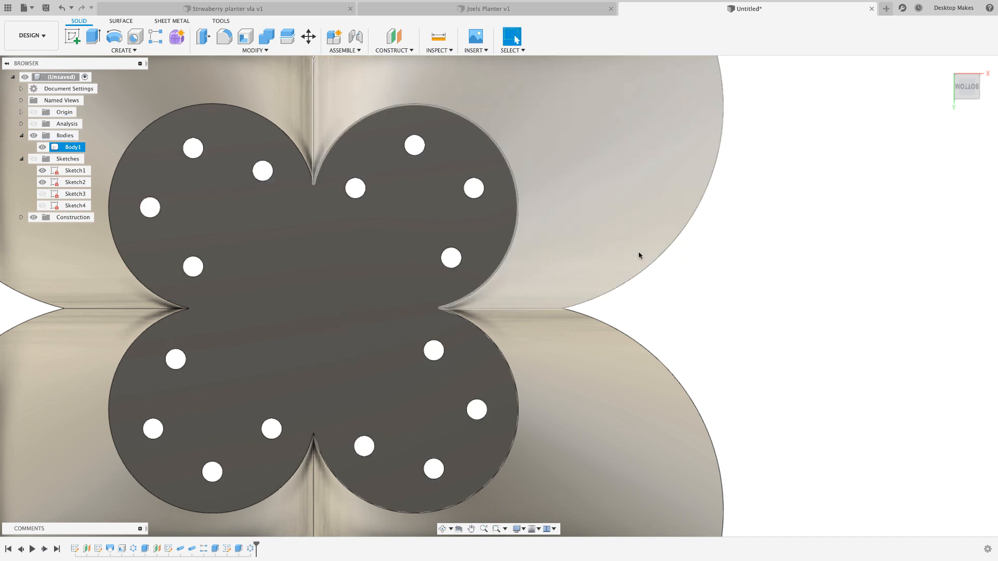
Examine the whole planter's patterned drainage holes from below and briefly reopen the circular pattern without changing it
{"action": "key", "text": "F6"}
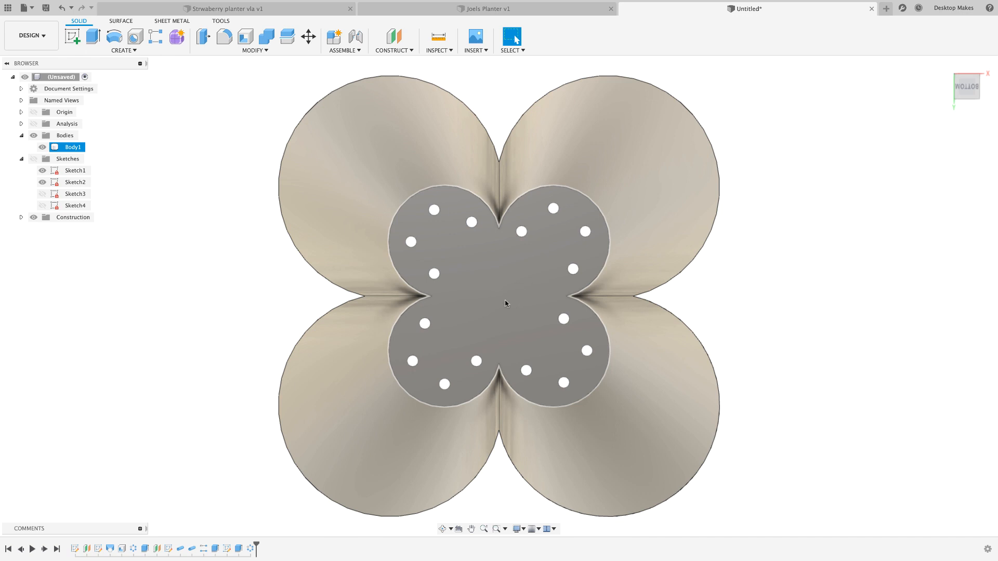
{"action": "double_click", "coordinate": [252, 550]}
{"action": "key", "text": "Escape"}
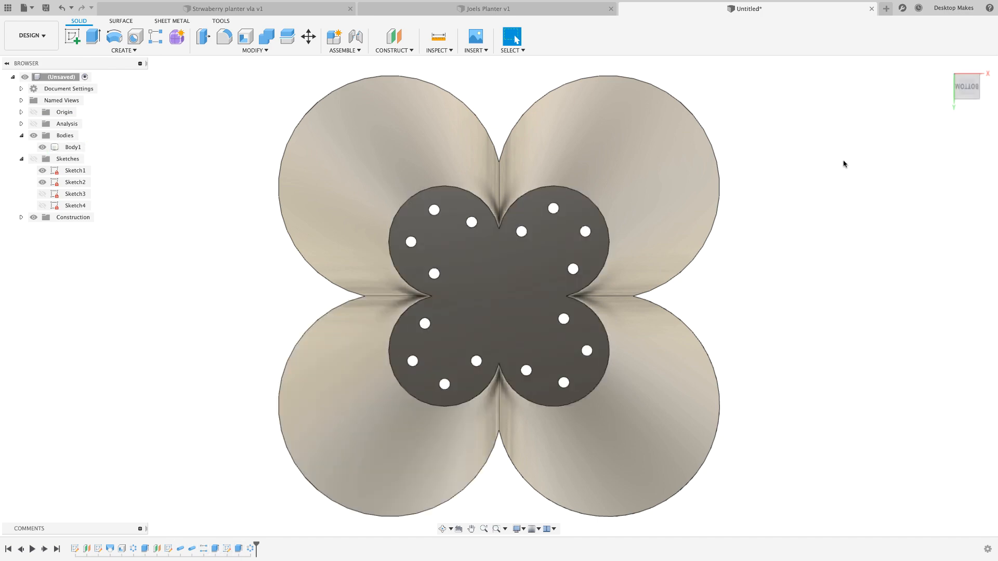
{"action": "middle_click_drag", "start_coordinate": [844, 164], "coordinate": [976, 345], "text": "shift"}
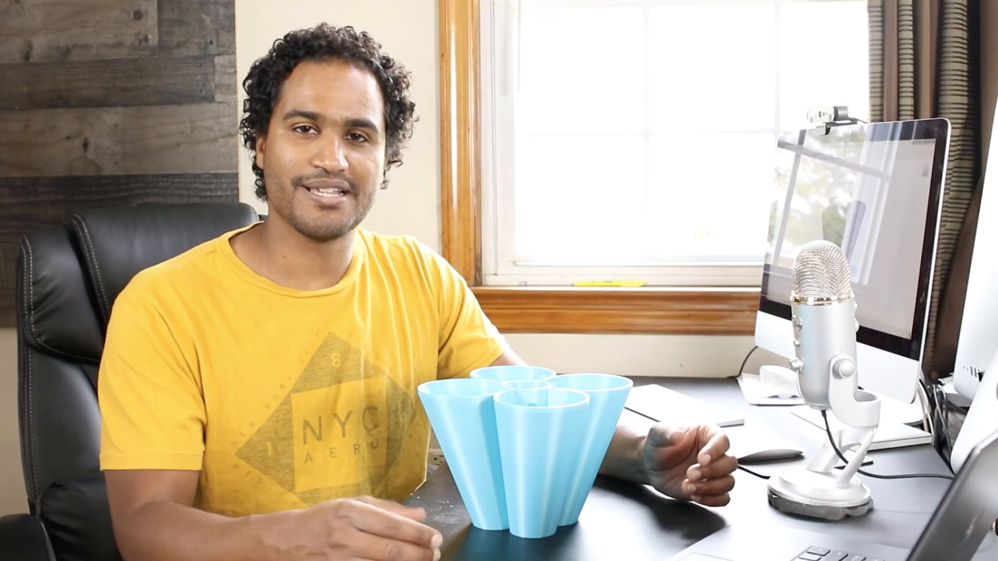